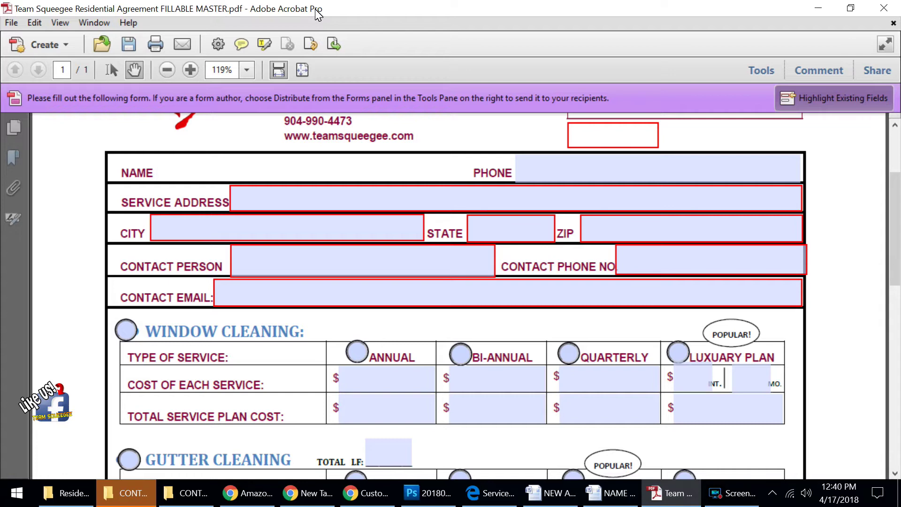
Look through the service agreement draft in Word and its PDF version ServiceAgreement111.pdf in Edge
key("alt+Tab")
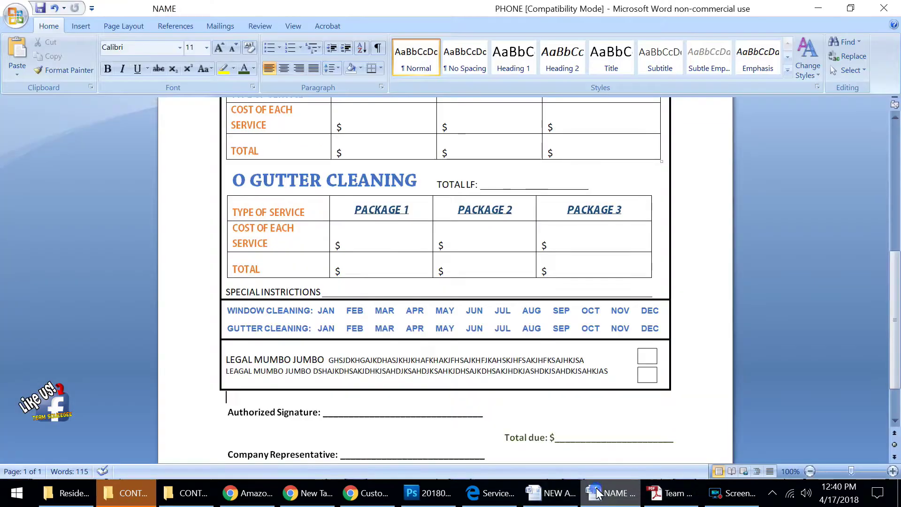
scroll(415, 184, "up", 5)
scroll(414, 185, "up", 4)
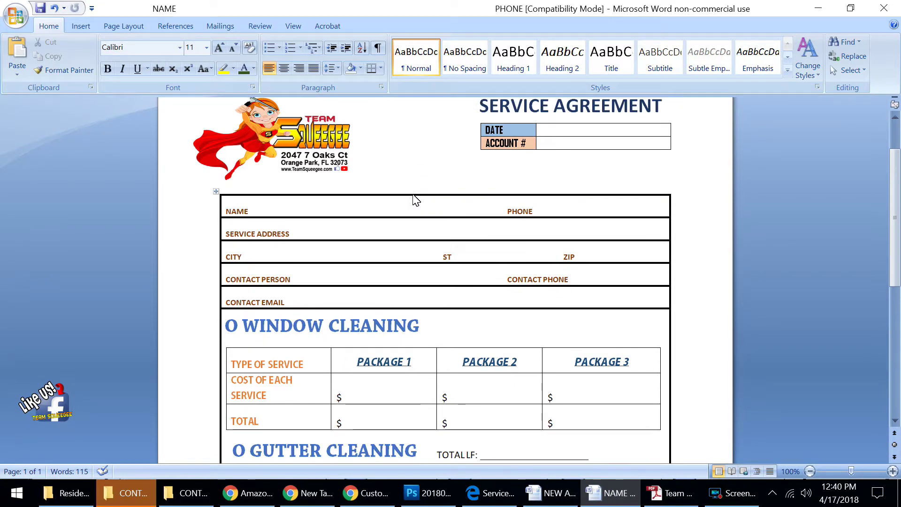
scroll(415, 199, "down", 9)
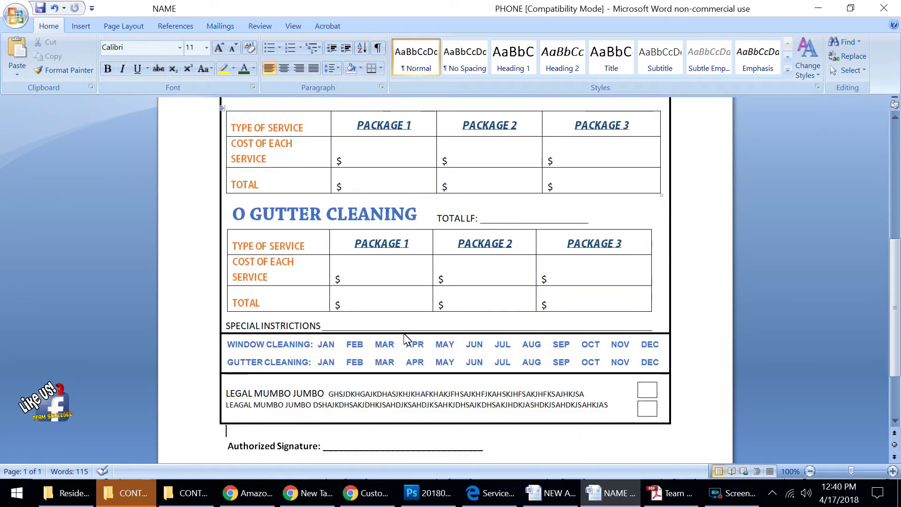
left_click(491, 493)
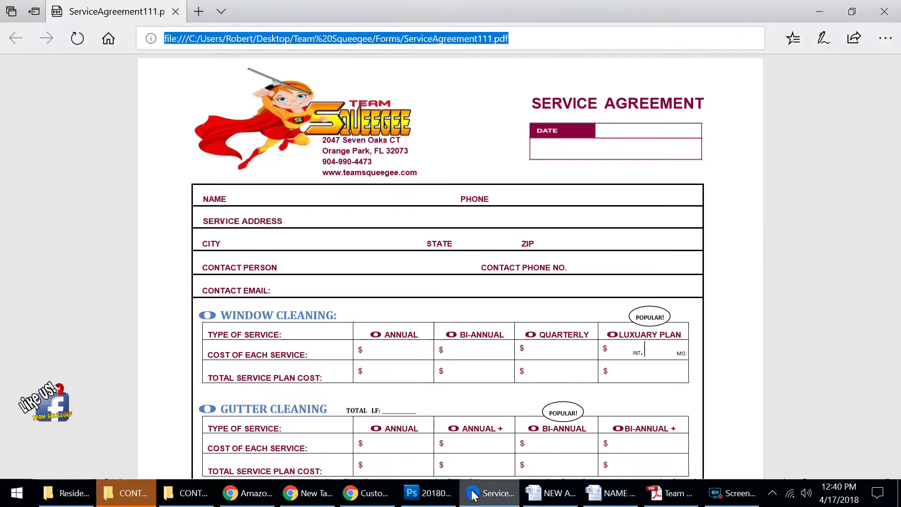
scroll(433, 311, "down", 5)
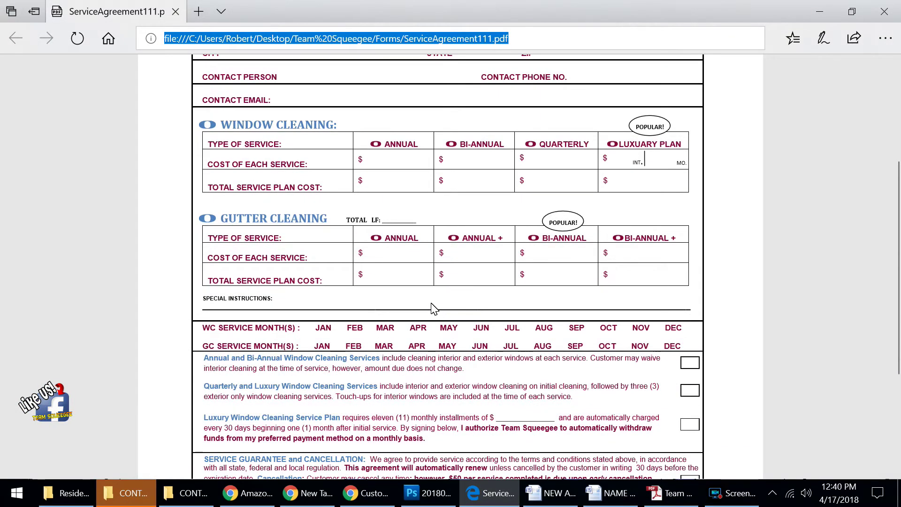
scroll(433, 307, "down", 3)
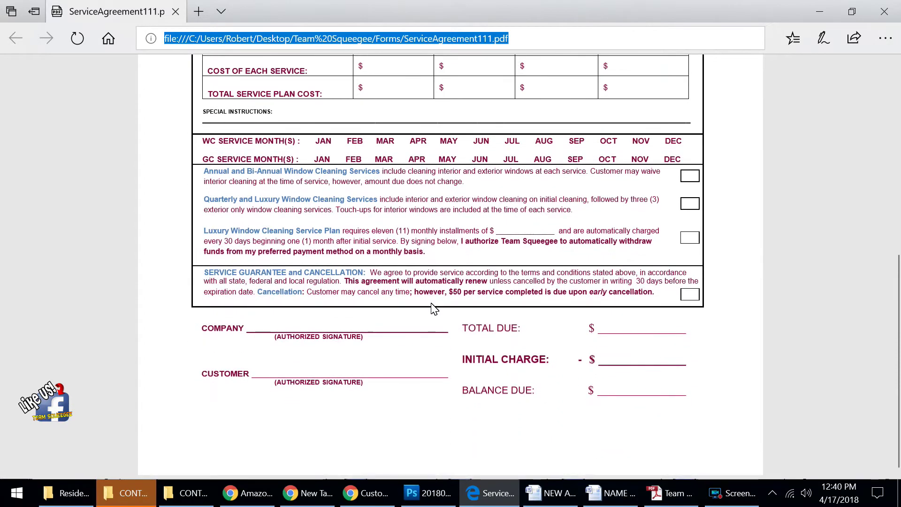
scroll(432, 307, "up", 1)
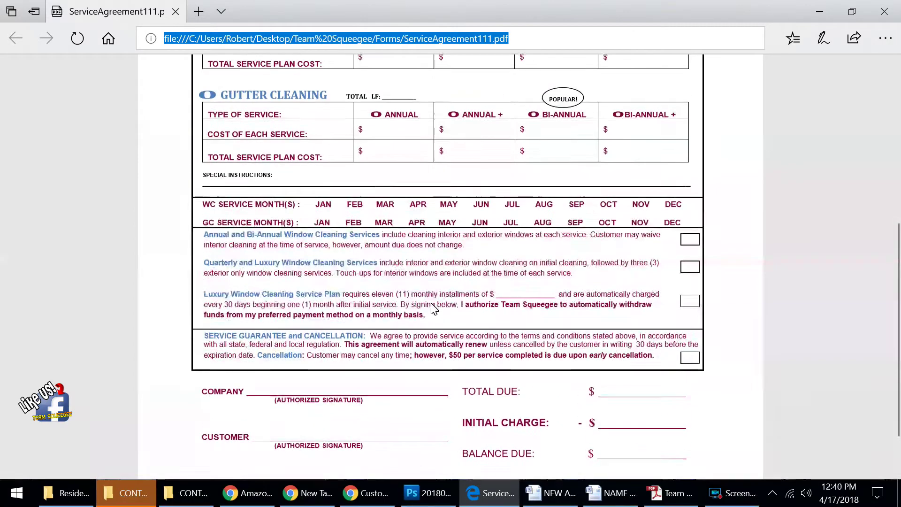
Switch to the fillable master agreement in Acrobat and enter a sample customer name and phone number
left_click(652, 493)
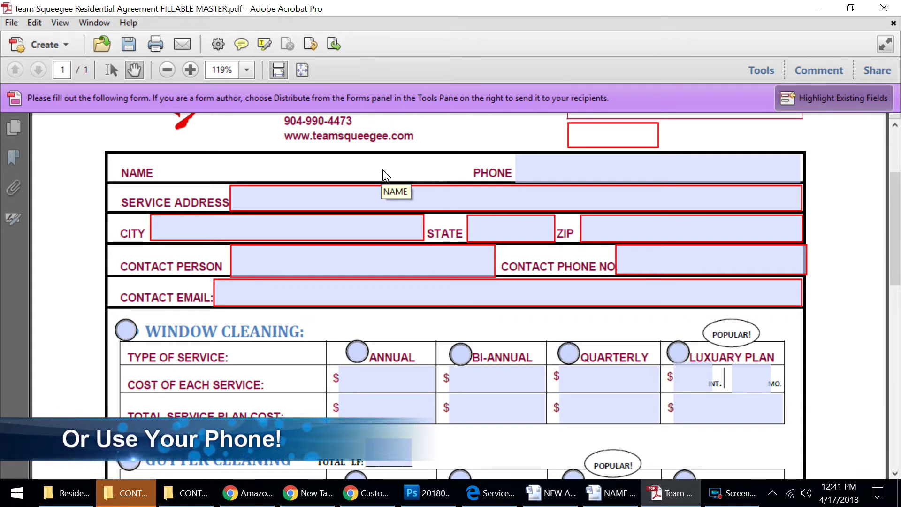
scroll(385, 176, "up", 3)
scroll(369, 223, "down", 4)
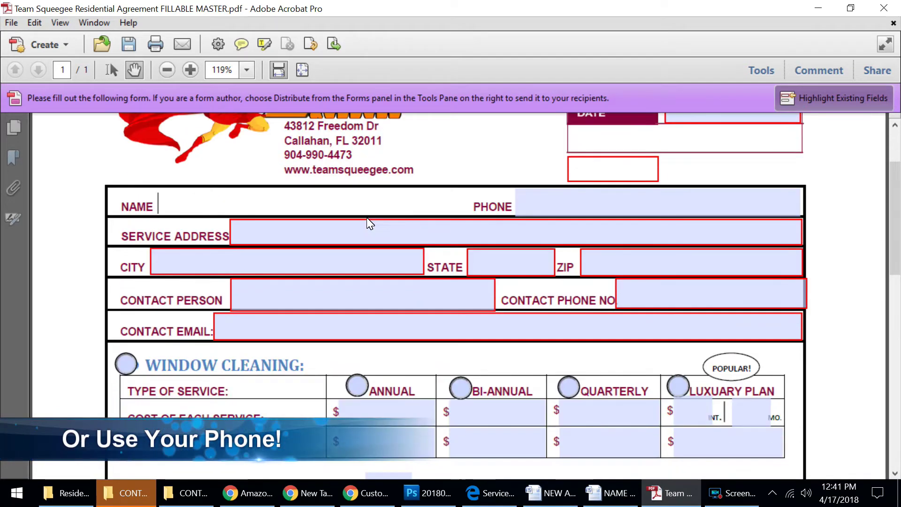
scroll(364, 207, "up", 1)
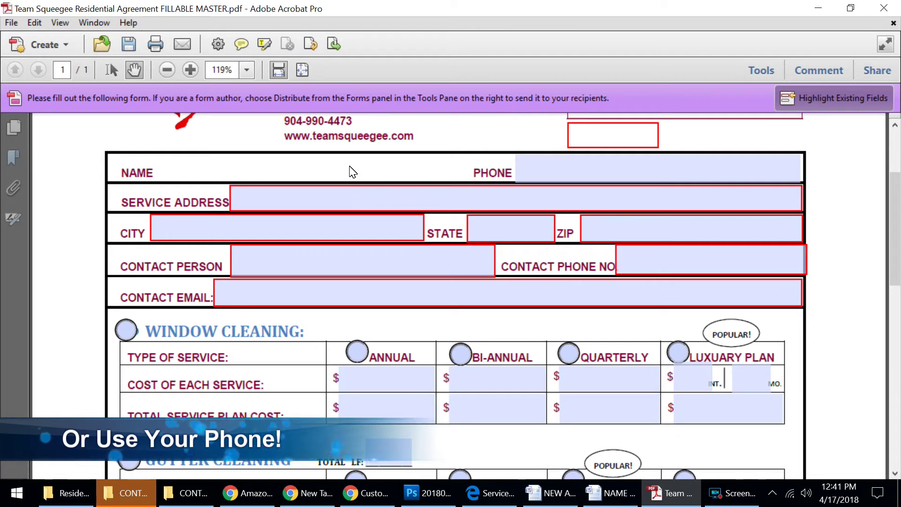
type("mr custoemr")
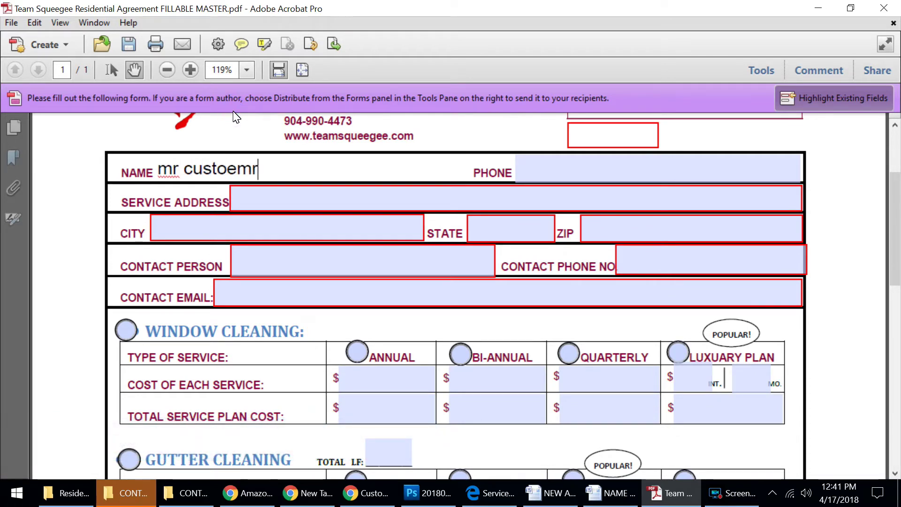
key("Tab")
type("555")
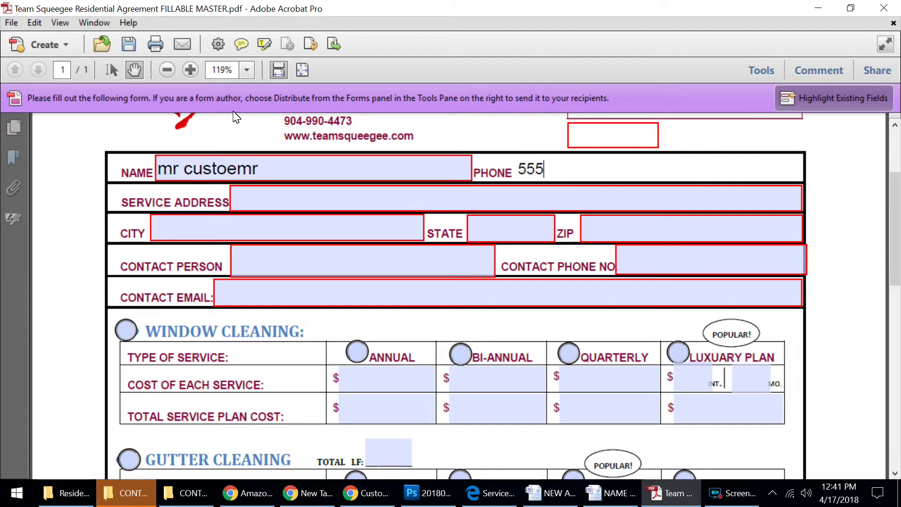
type("0111445")
key("Tab")
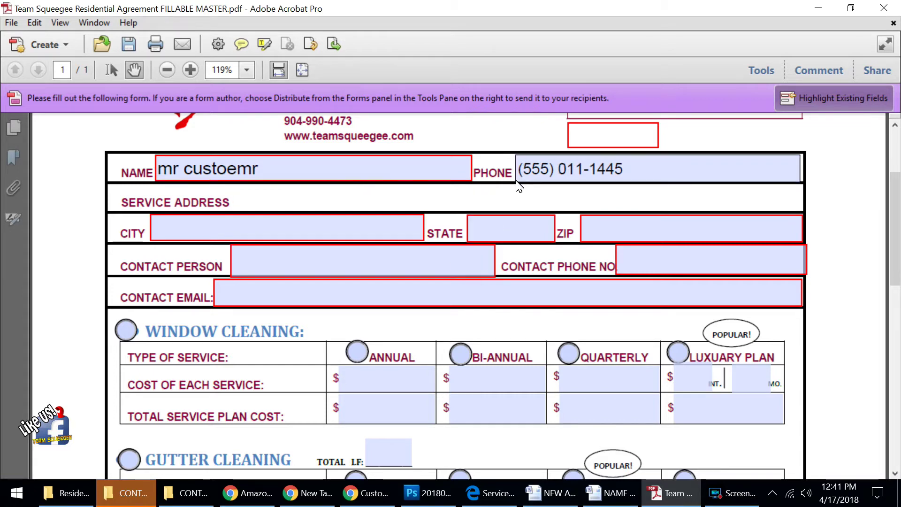
Activate the date field, choose Bi-Annual as the window cleaning service type, and select its cost field
scroll(604, 230, "up", 3)
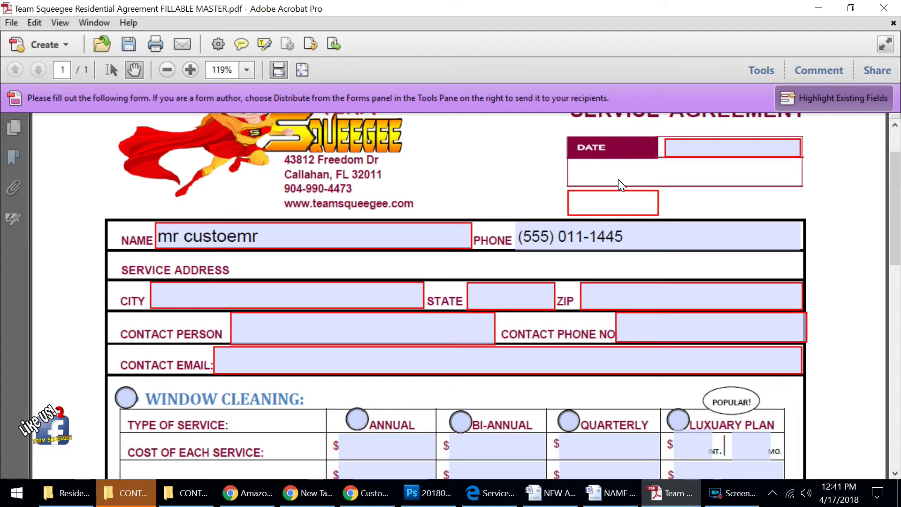
left_click(678, 154)
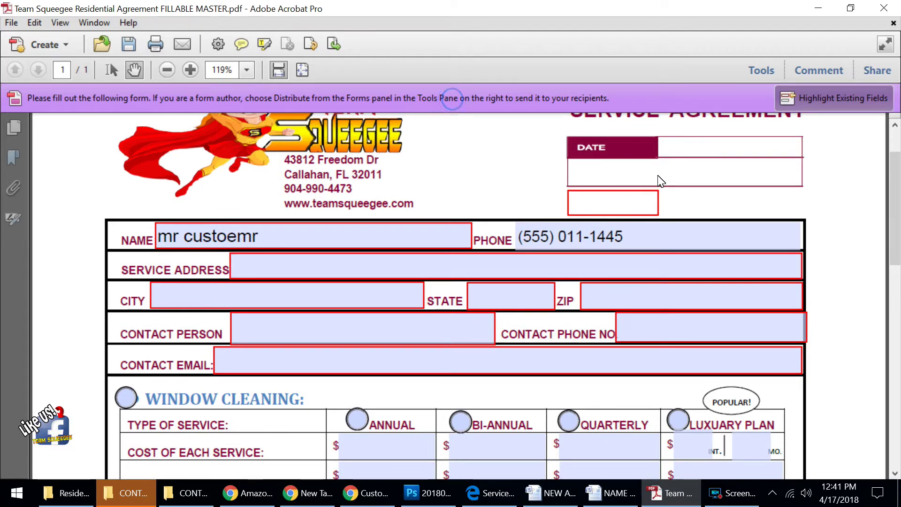
scroll(556, 235, "down", 1)
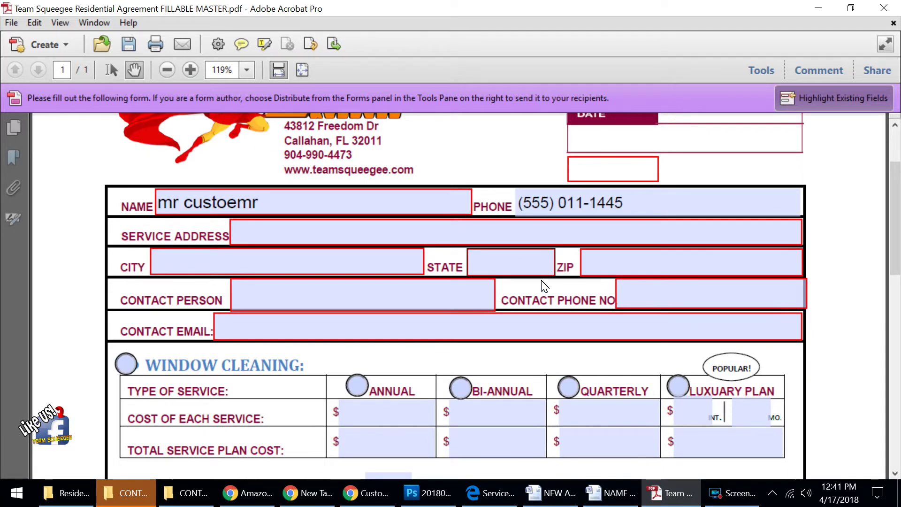
scroll(535, 330, "down", 1)
left_click(358, 353)
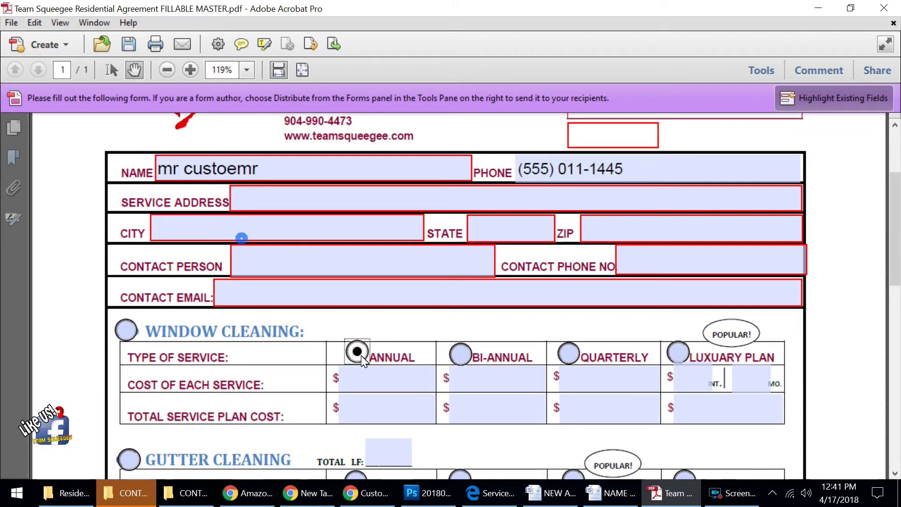
left_click(464, 361)
left_click(477, 376)
scroll(501, 399, "down", 3)
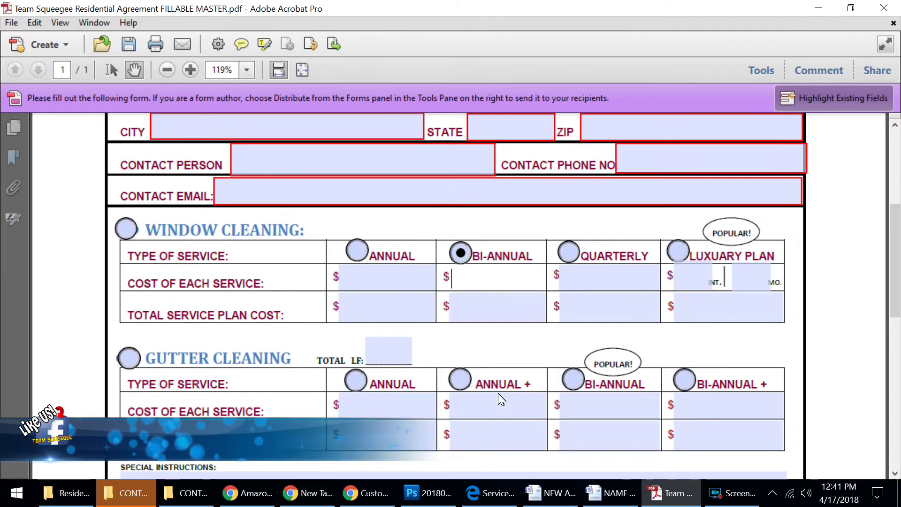
Mark June and May as the window cleaning service months
scroll(501, 399, "down", 5)
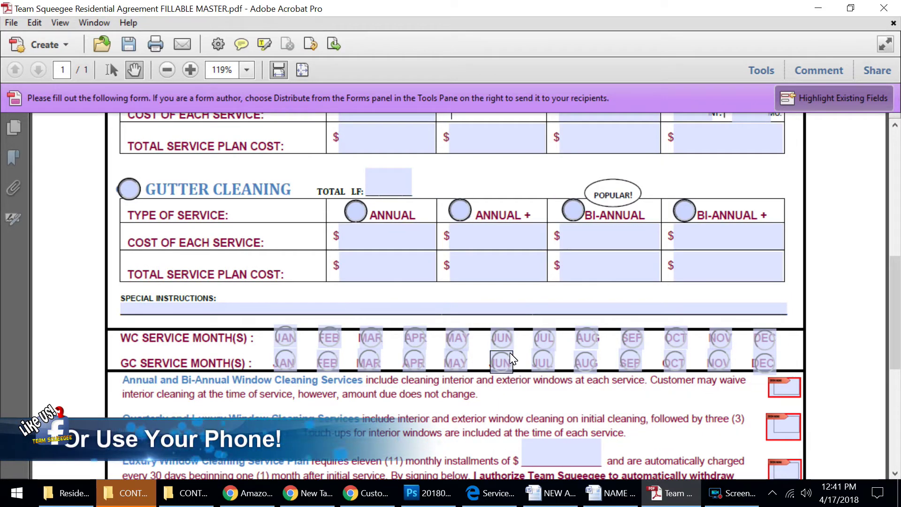
left_click(502, 338)
left_click(457, 338)
Examine the agreement's service terms, initial and signature fields, and payment total fields
scroll(478, 369, "down", 1)
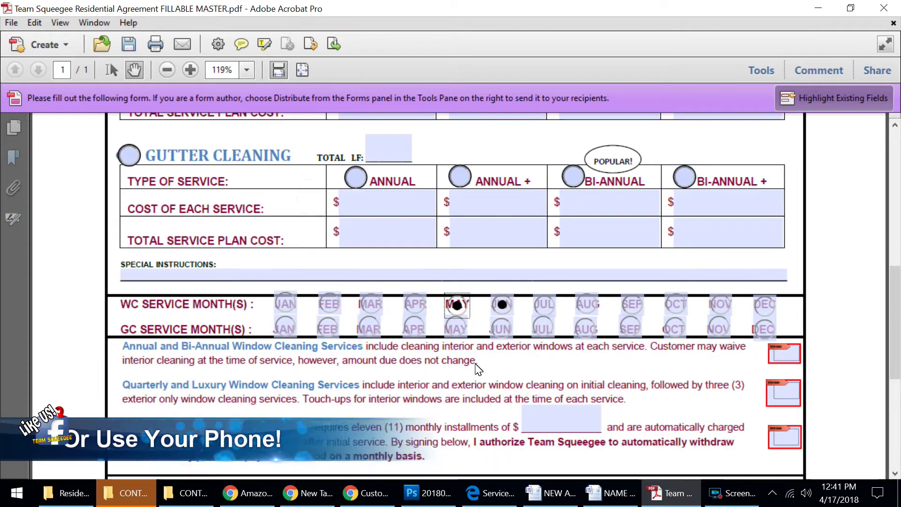
scroll(478, 369, "down", 1)
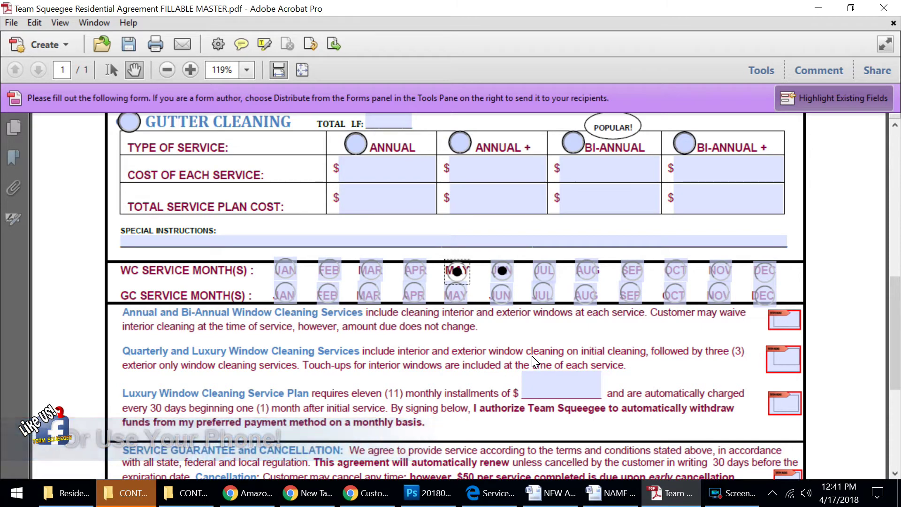
scroll(534, 362, "down", 2)
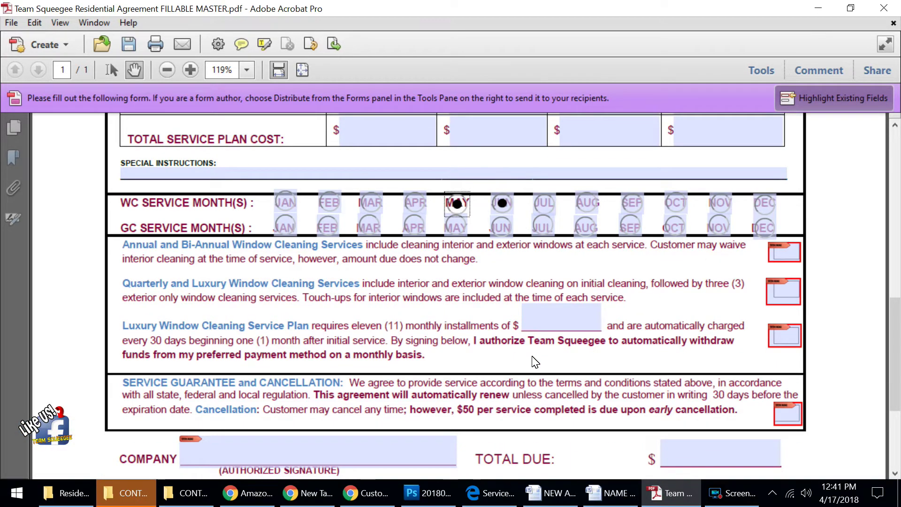
key("Tab")
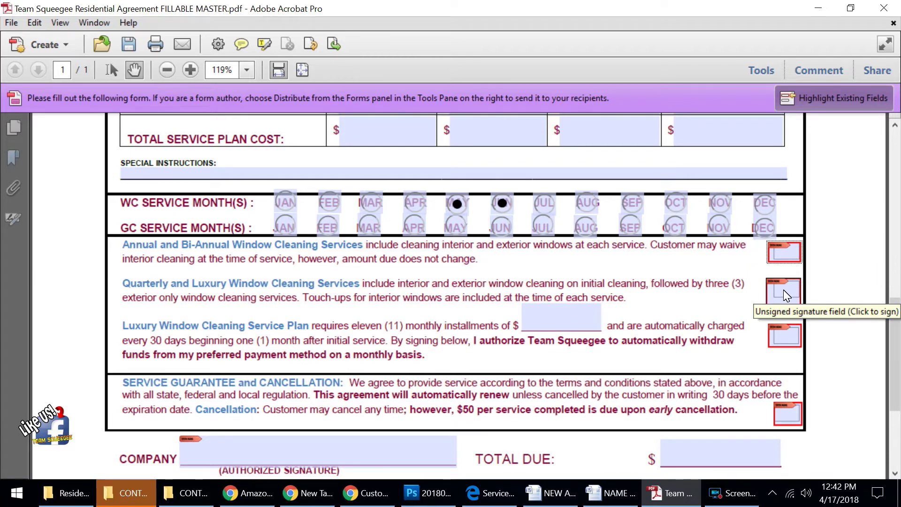
scroll(784, 296, "down", 5)
left_click(745, 322)
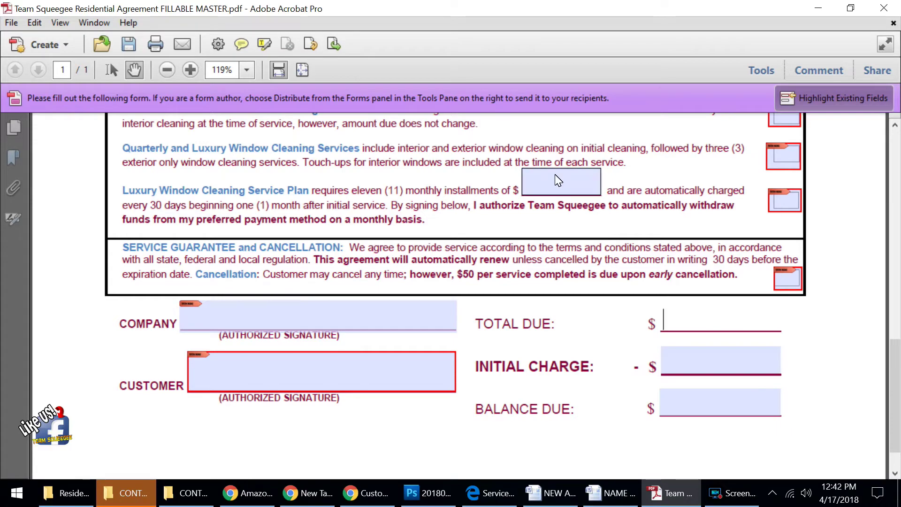
scroll(467, 257, "up", 15)
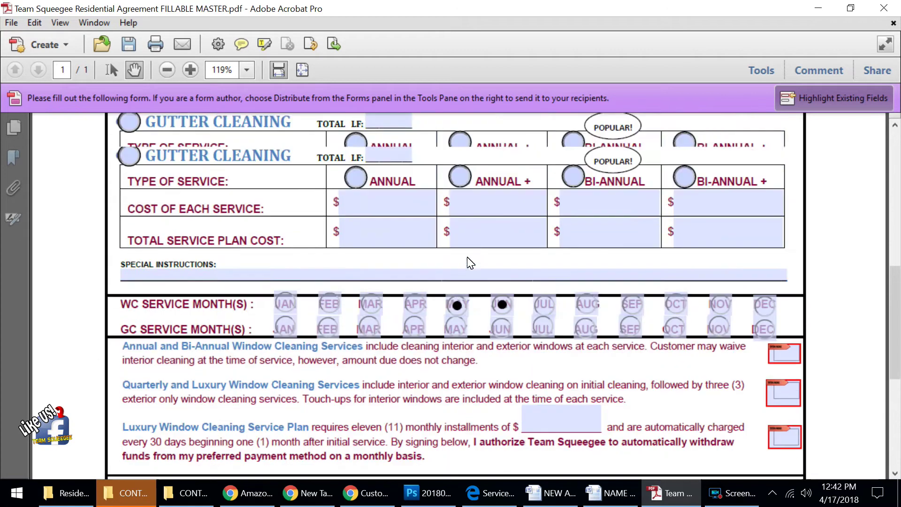
scroll(467, 258, "up", 3)
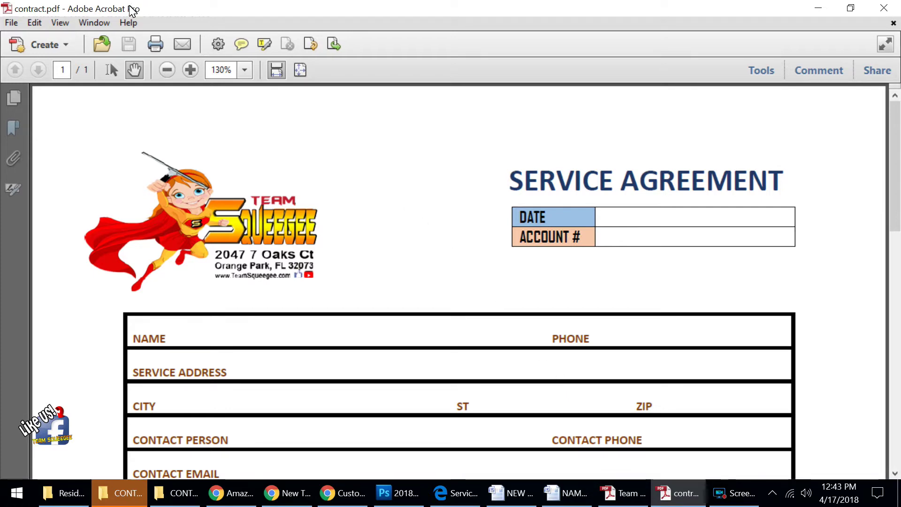
Create a PDF form from the current document contract.pdf with automatically detected fields
scroll(416, 296, "down", 15)
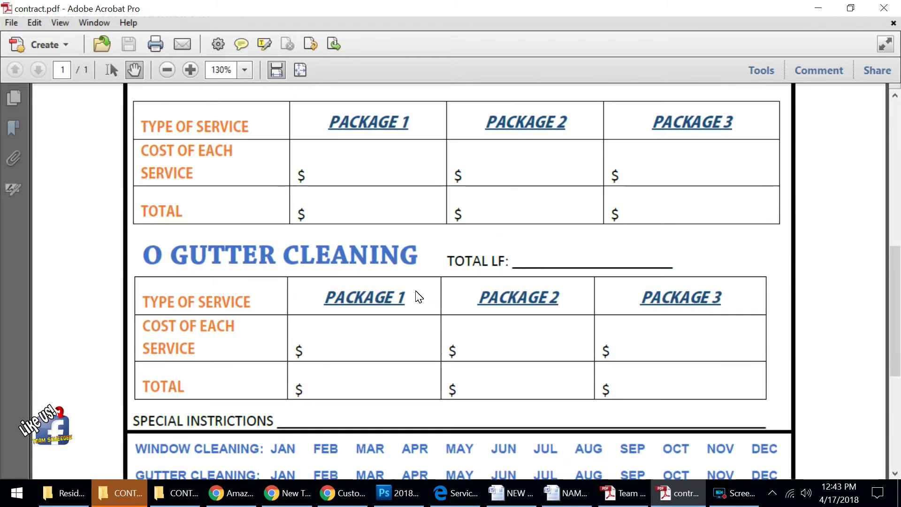
scroll(419, 297, "up", 15)
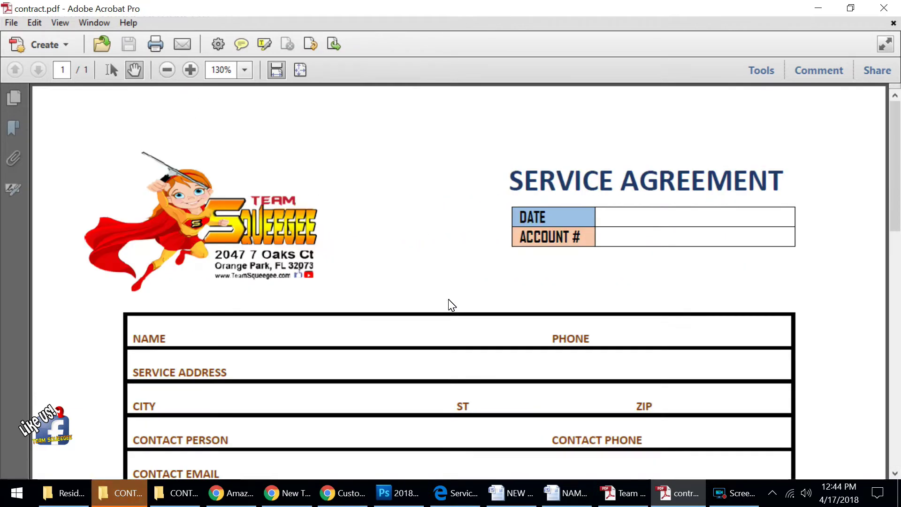
scroll(324, 260, "down", 4)
scroll(324, 259, "up", 4)
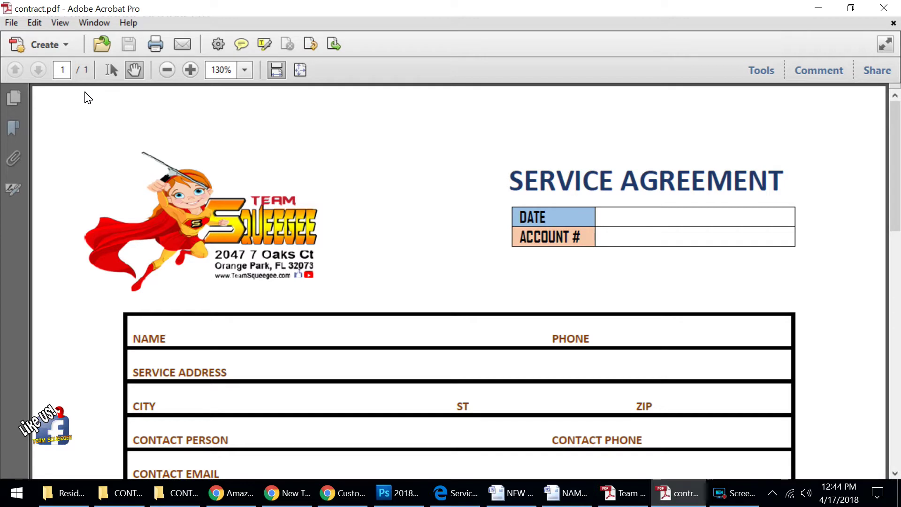
left_click(10, 23)
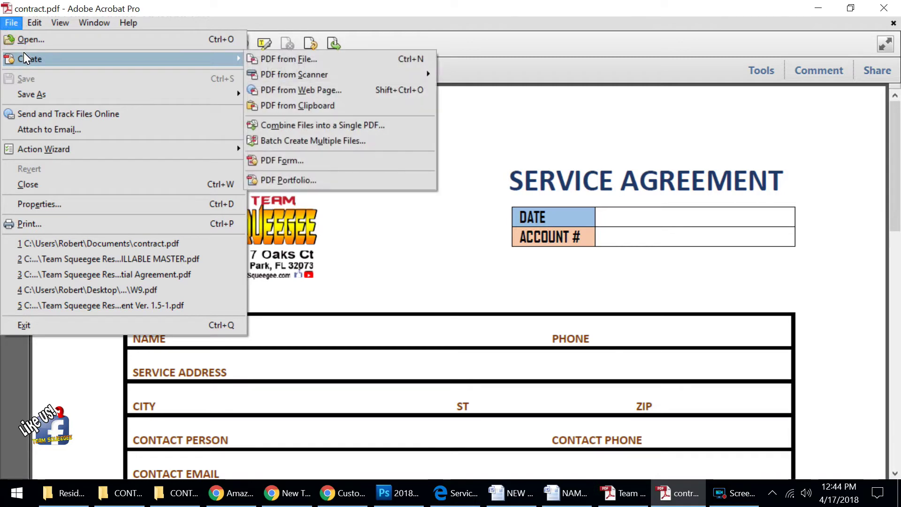
left_click(289, 159)
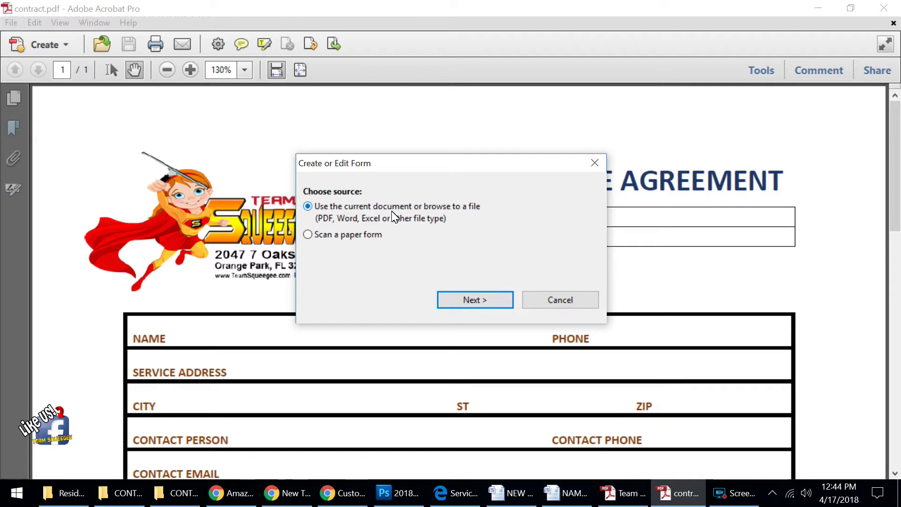
left_click(481, 305)
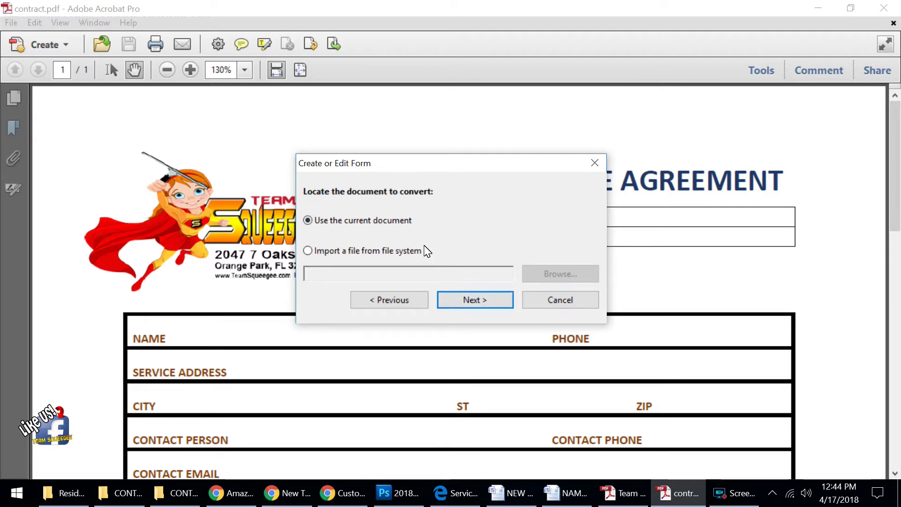
left_click(469, 303)
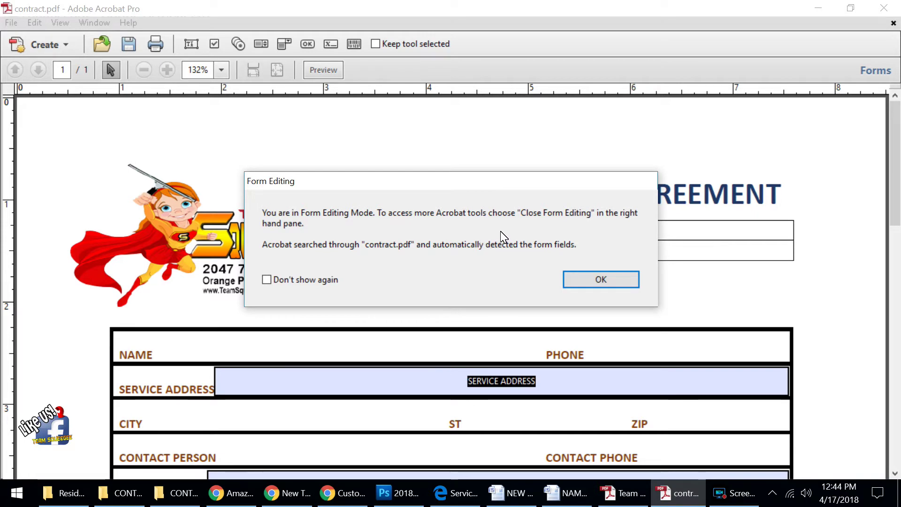
left_click(571, 279)
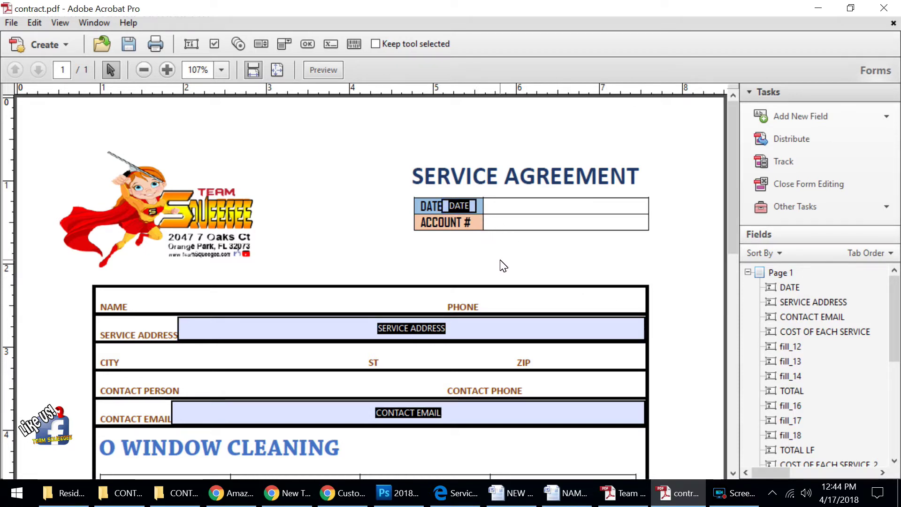
Examine the automatically detected fields across the form, from the date and service address down to the signature and total due fields
scroll(508, 281, "down", 3)
scroll(505, 275, "down", 3)
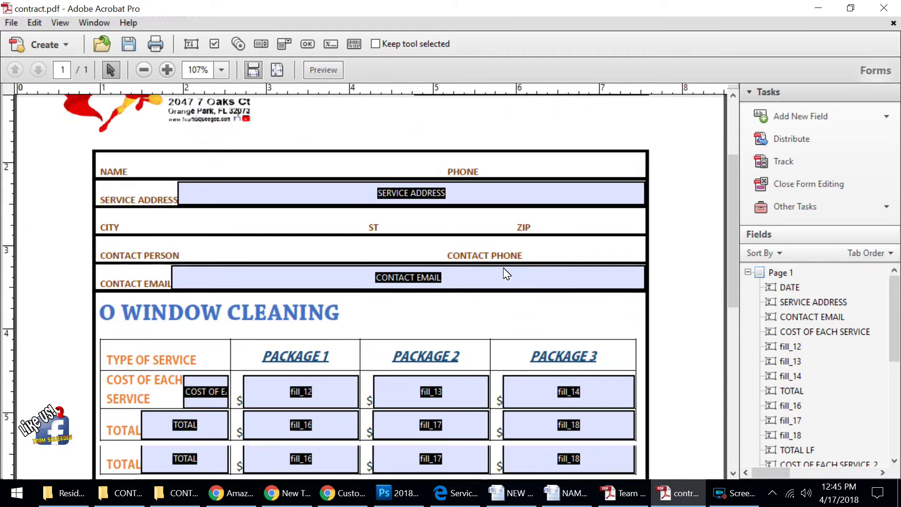
left_click(481, 399)
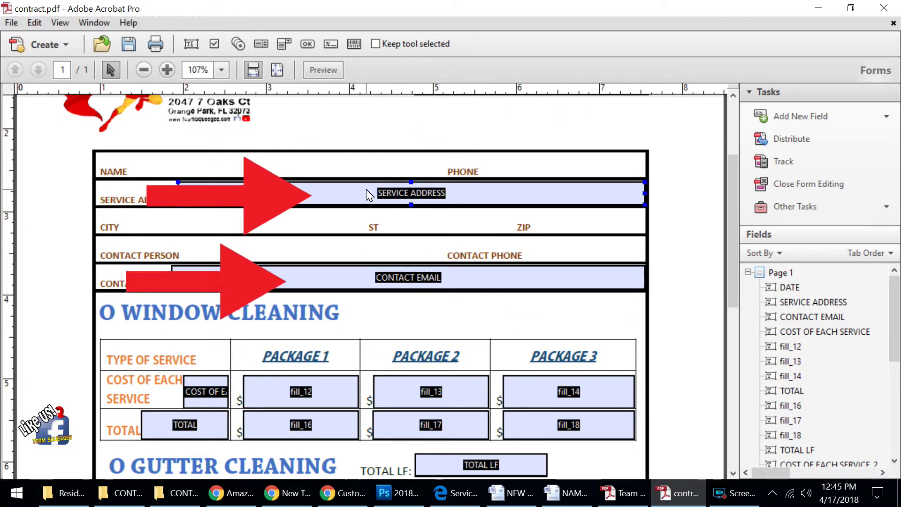
left_click(536, 395)
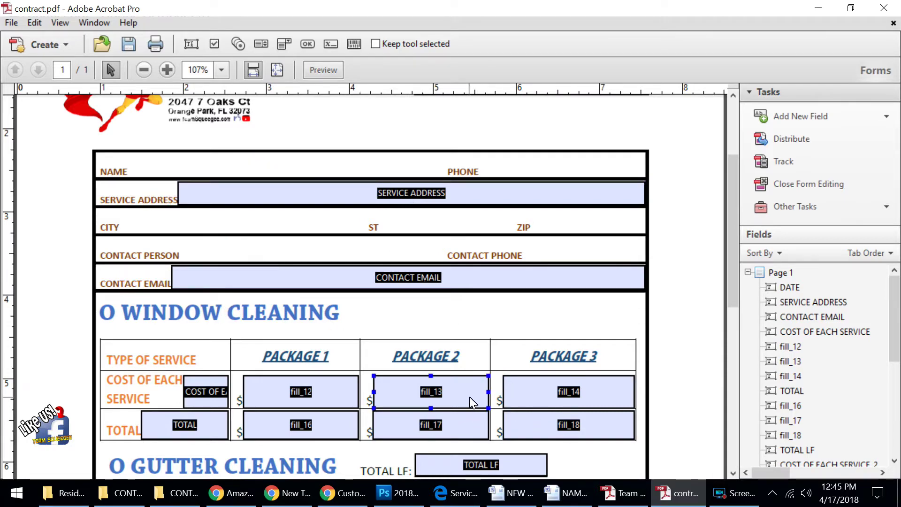
scroll(472, 401, "down", 3)
left_click(468, 394)
scroll(467, 388, "down", 6)
left_click(464, 374)
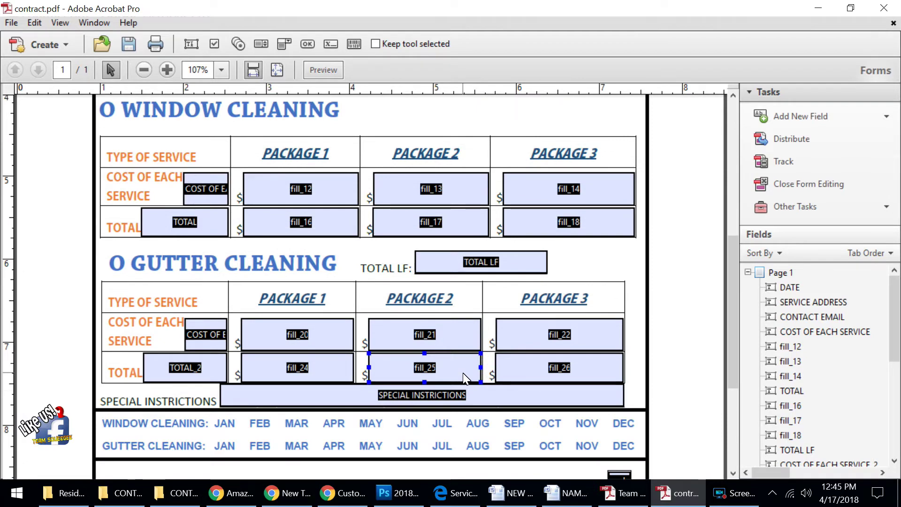
scroll(466, 342, "down", 7)
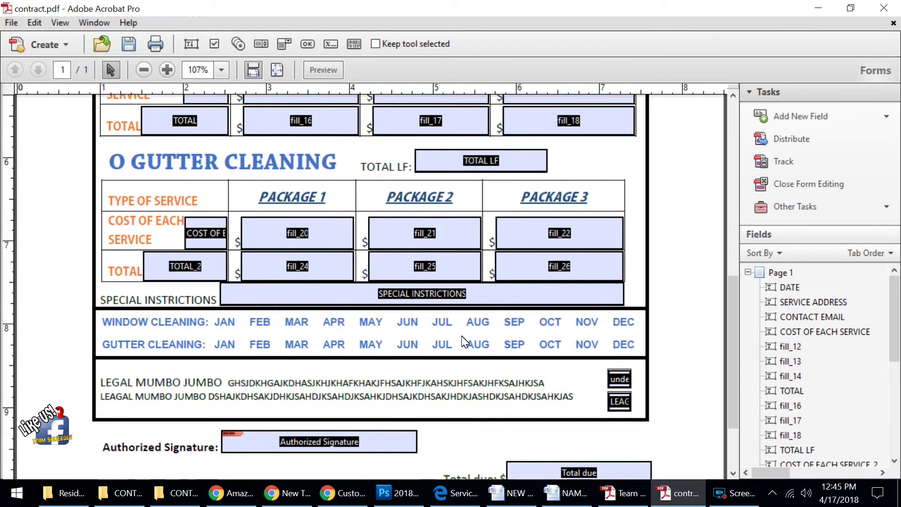
scroll(465, 343, "down", 1)
left_click(383, 347)
left_click(428, 393)
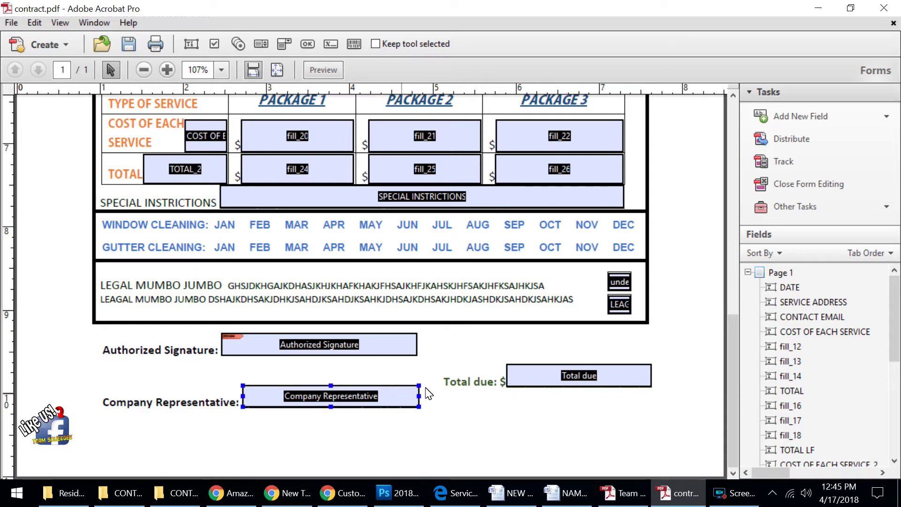
scroll(596, 301, "up", 20)
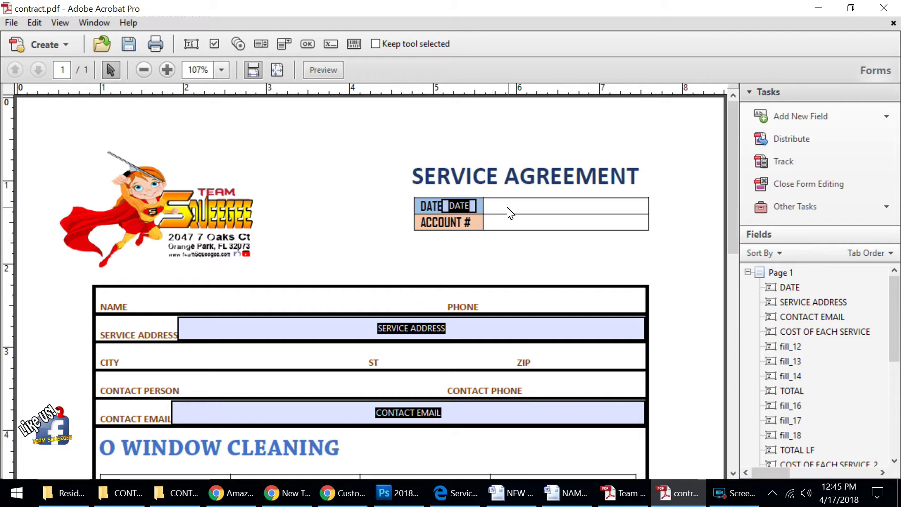
left_click(472, 209)
left_click(512, 226)
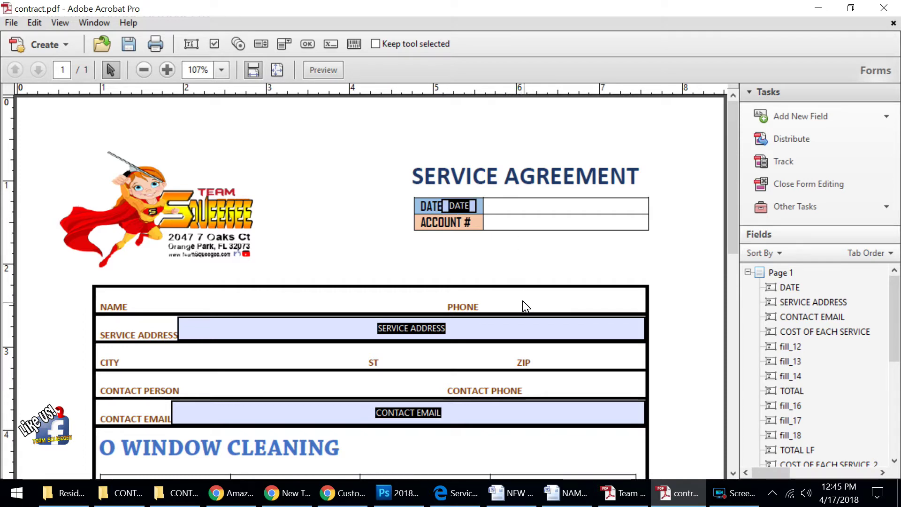
left_click(267, 320)
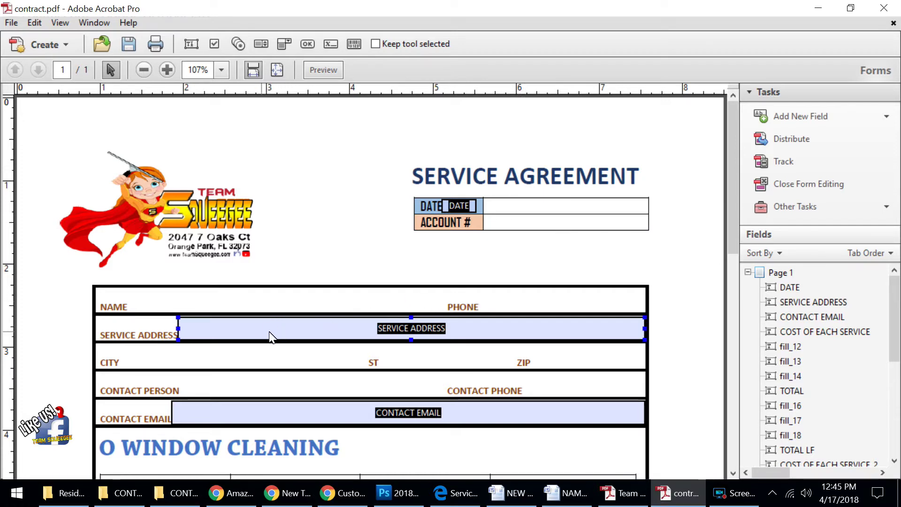
left_click(343, 346)
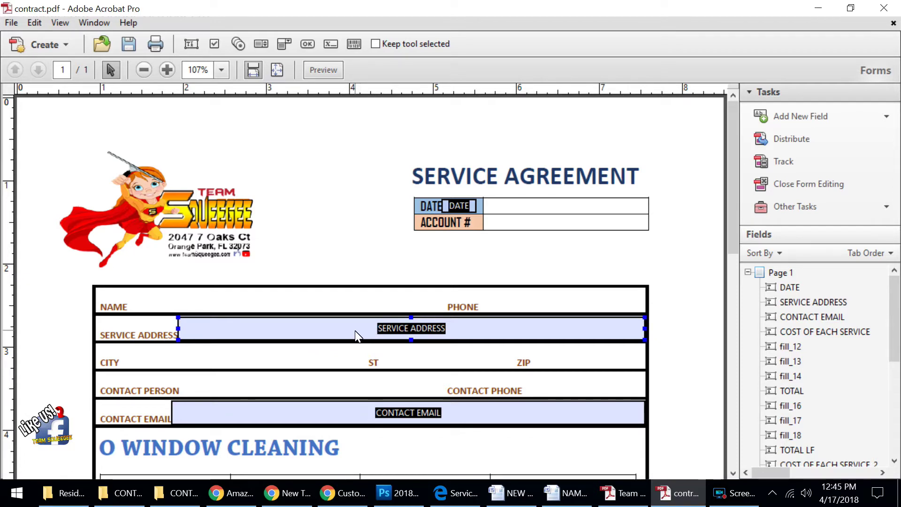
left_click(498, 240)
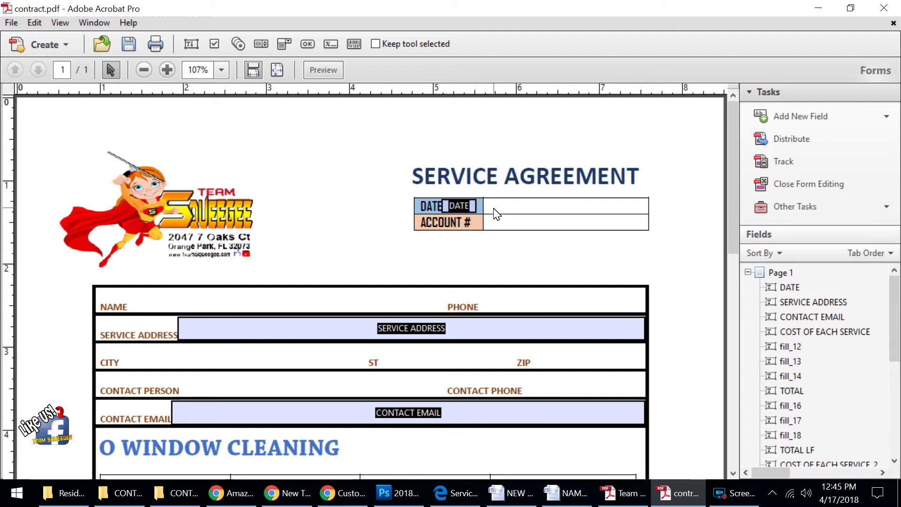
Move the DATE field into the blank cell beside the DATE label and stretch it to fill the cell's width
left_click(474, 207)
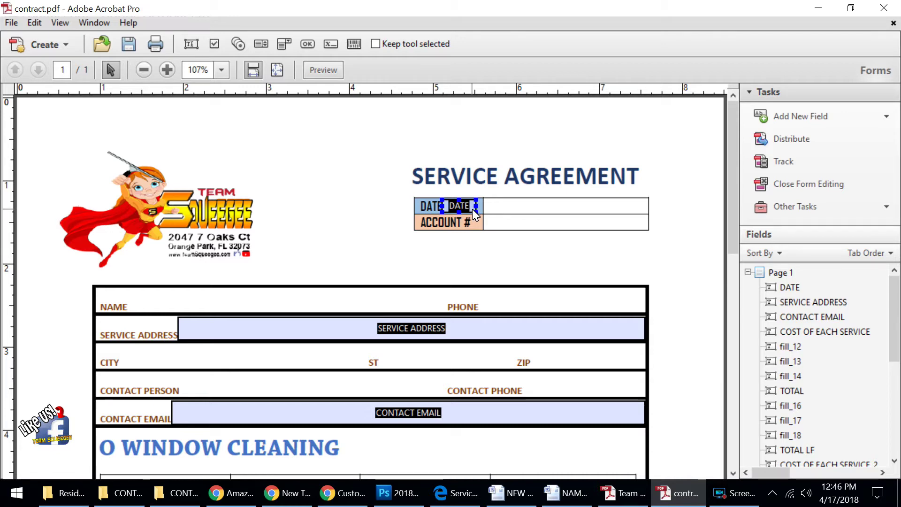
left_click_drag(472, 210, 536, 214)
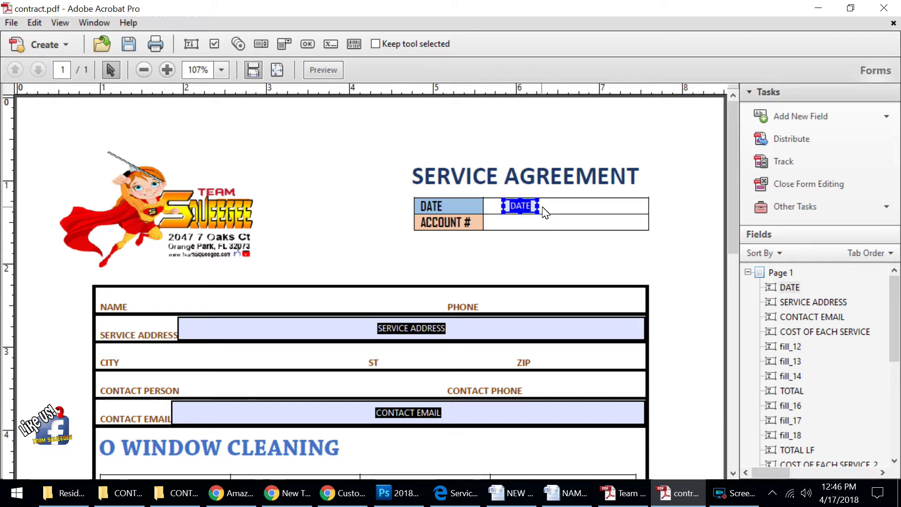
left_click_drag(539, 212, 651, 219)
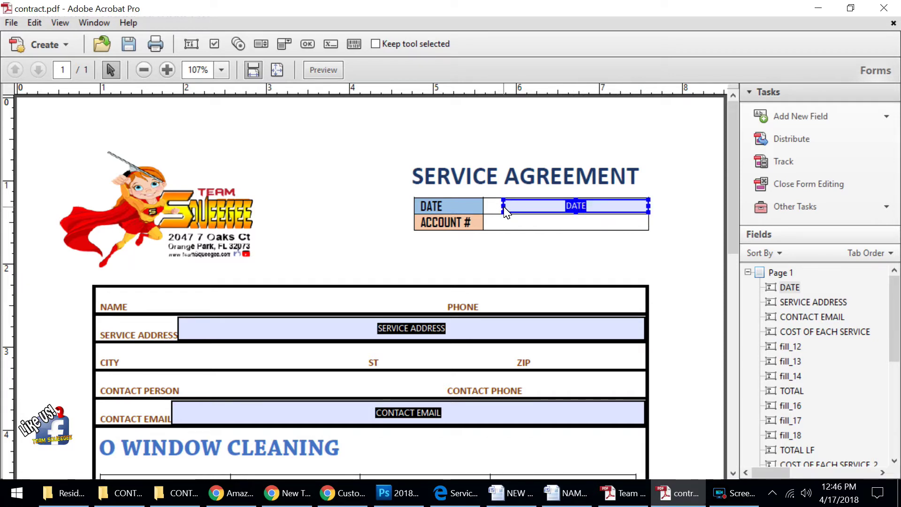
left_click_drag(503, 206, 487, 207)
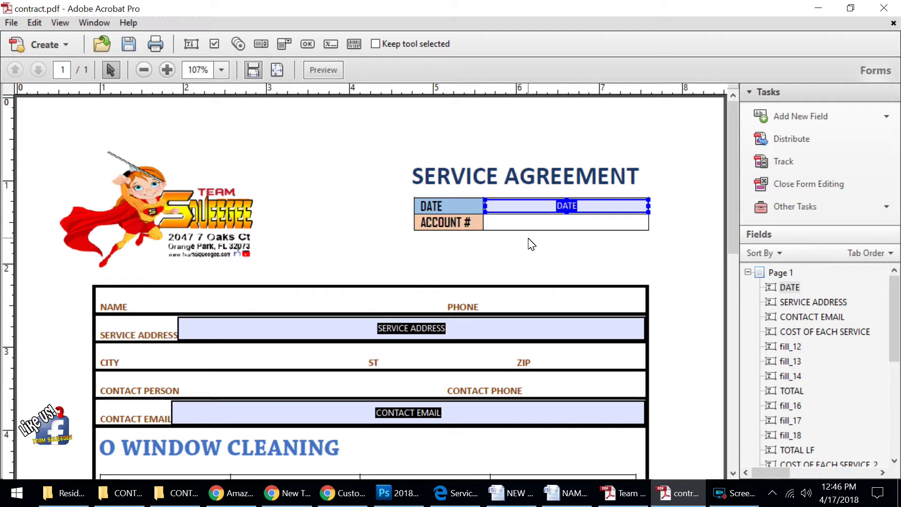
left_click(357, 164)
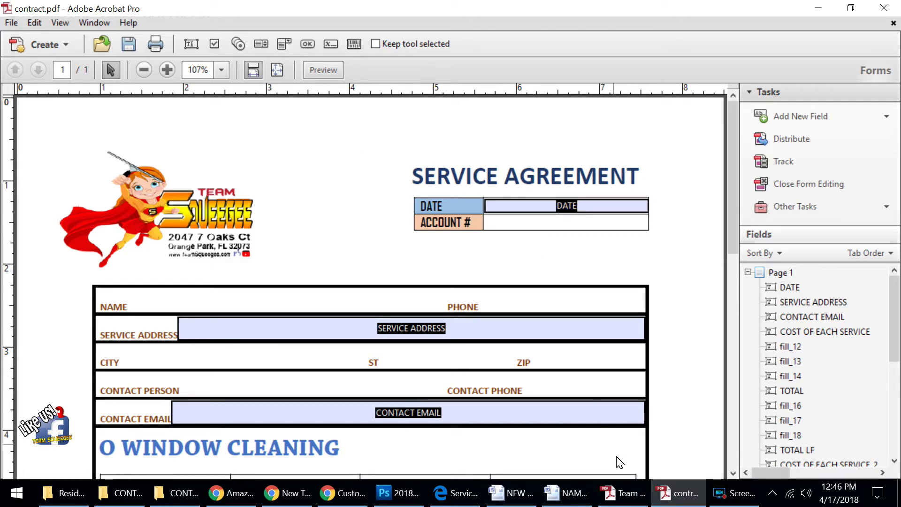
Switch to Team Squeegee Residential Agreement FILLABLE MASTER.pdf and enter 04/15/2018 in its date field
left_click(633, 493)
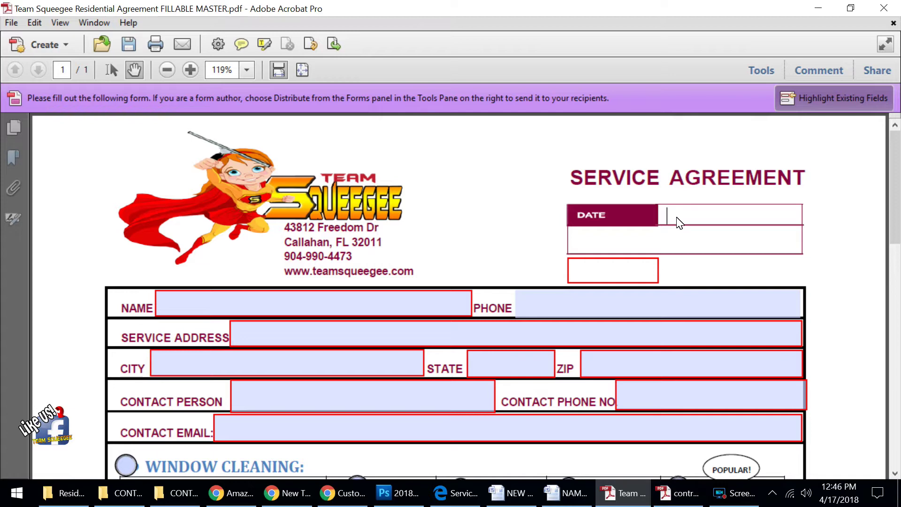
type("04/15/2018")
left_click(460, 158)
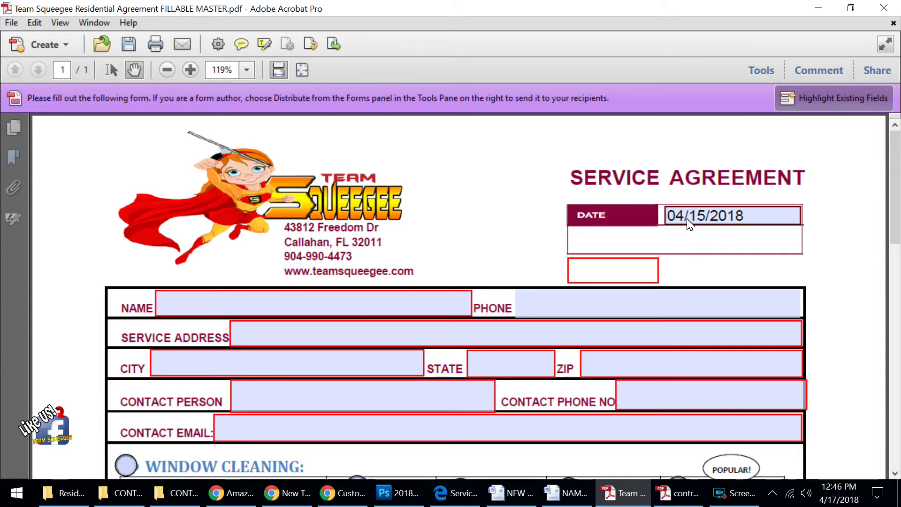
Try to replace the date in the date field with the text "tuedfay"
left_click(689, 223)
double_click(686, 218)
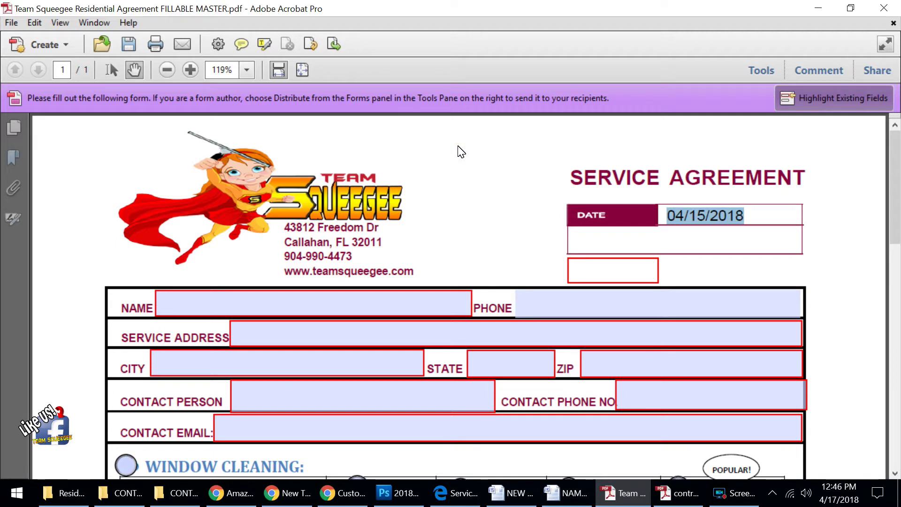
type("tuedfay")
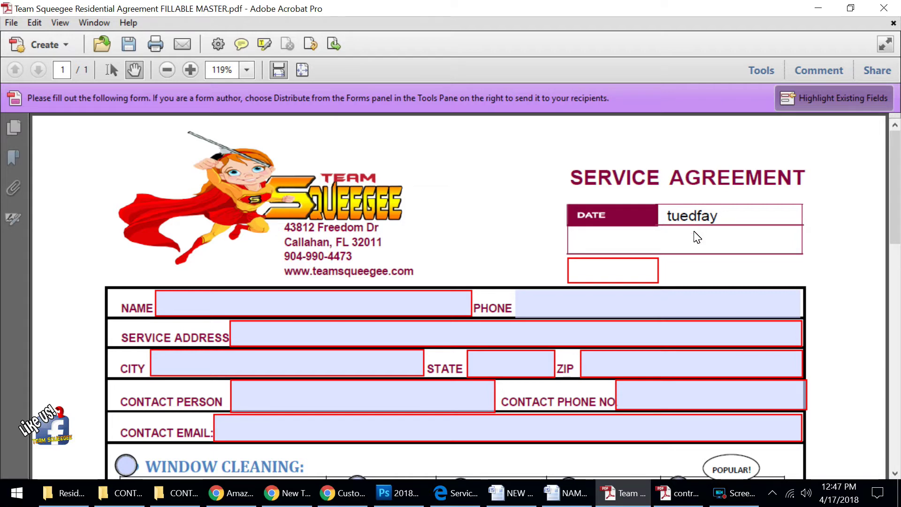
left_click(700, 250)
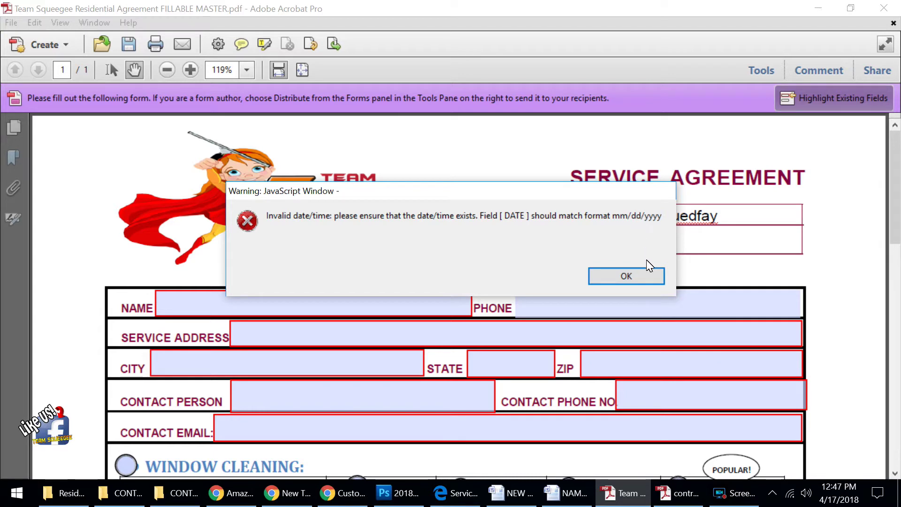
left_click(648, 277)
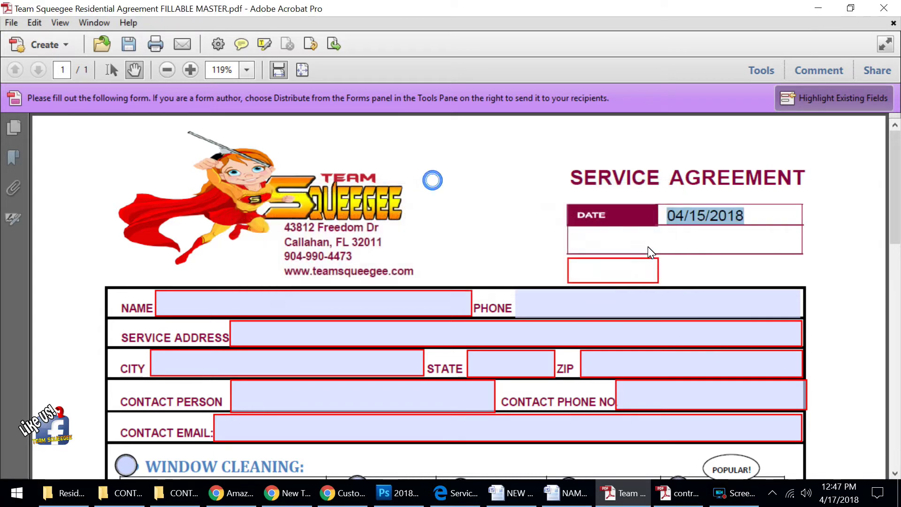
Enter a phone number without separators in the PHONE field, and clear it again
scroll(641, 275, "down", 1)
left_click(632, 273)
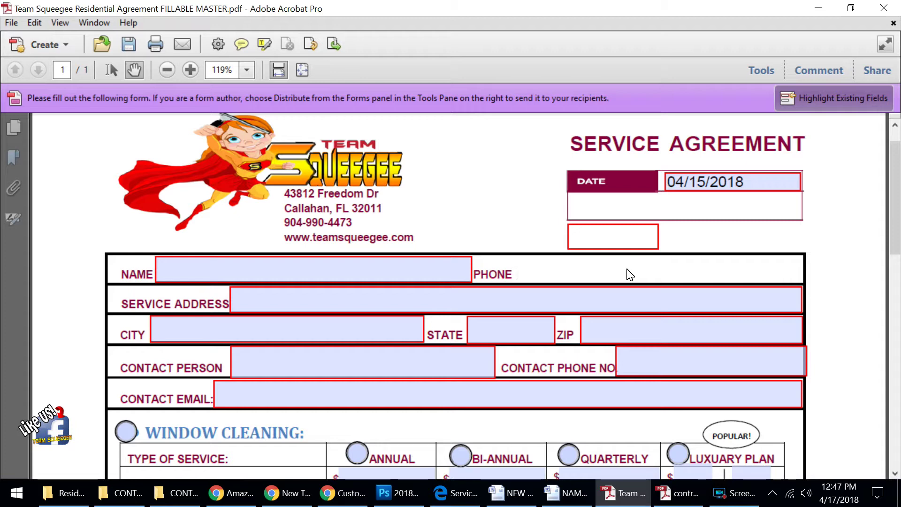
type("1231456465")
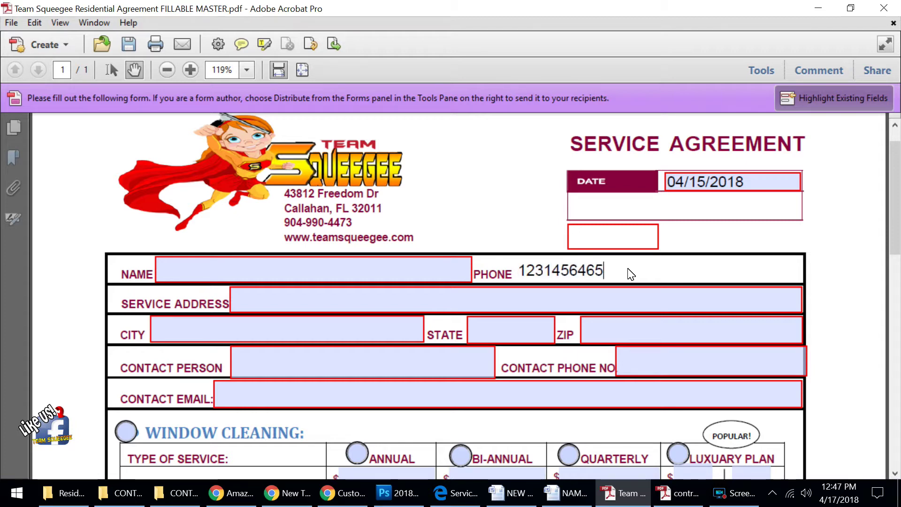
key("ctrl+a")
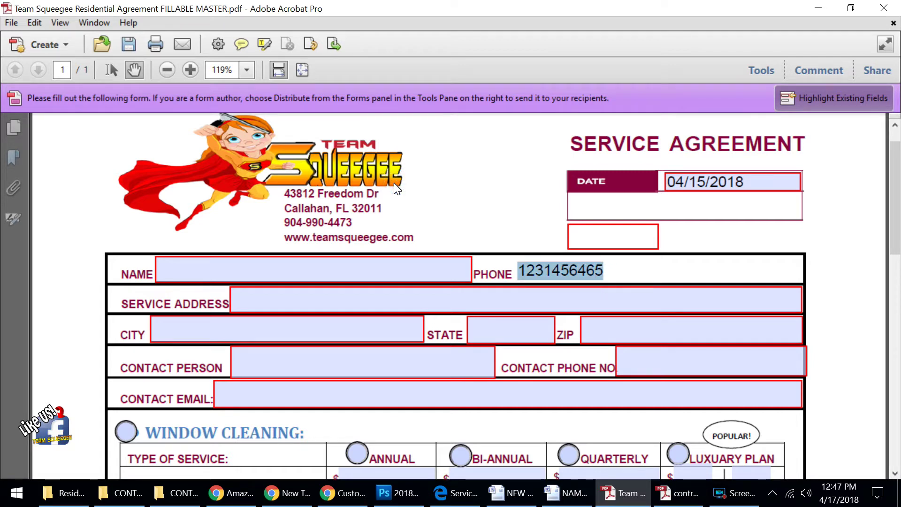
key("BackSpace")
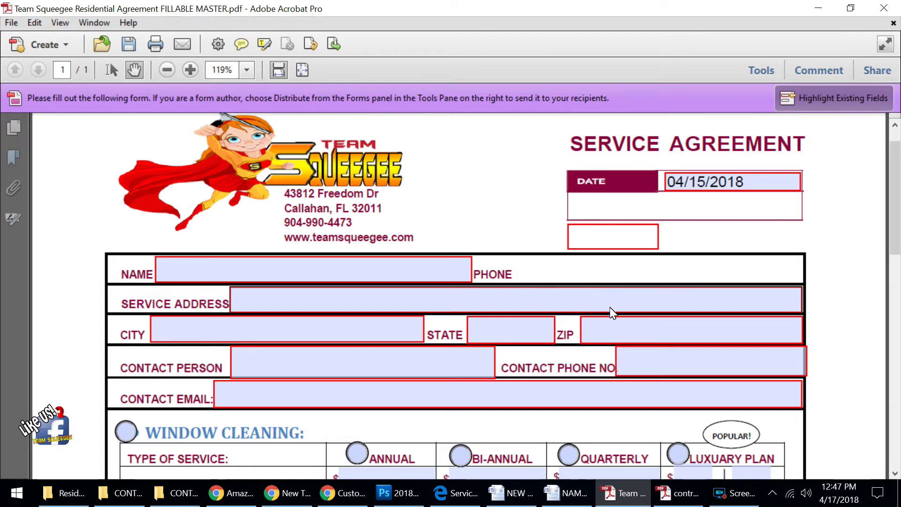
Switch back to contract.pdf and add a text field in the blank cell beside the ACCOUNT # label
left_click(677, 496)
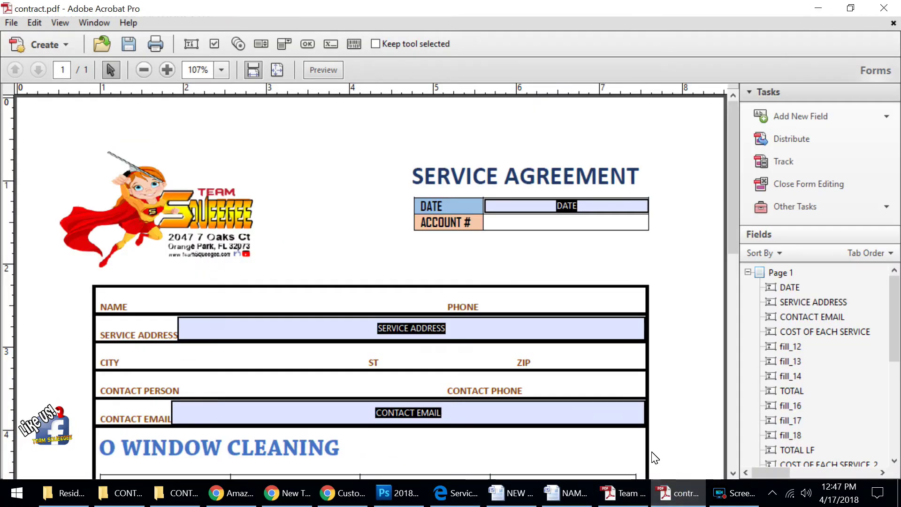
left_click(528, 209)
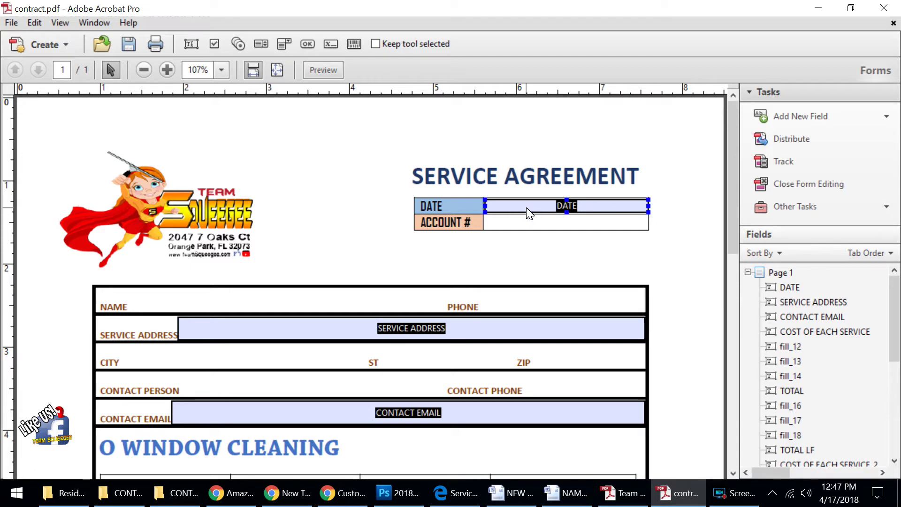
left_click(355, 151)
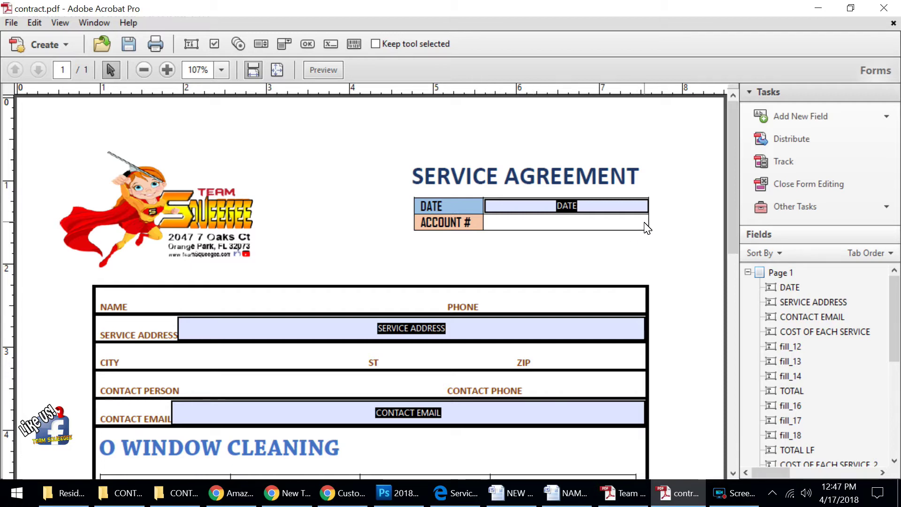
right_click(617, 230)
left_click(579, 230)
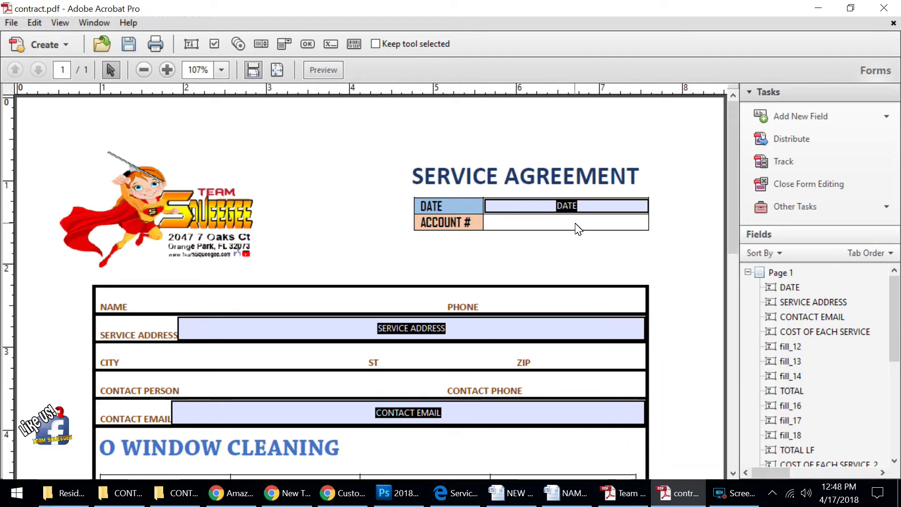
right_click(574, 222)
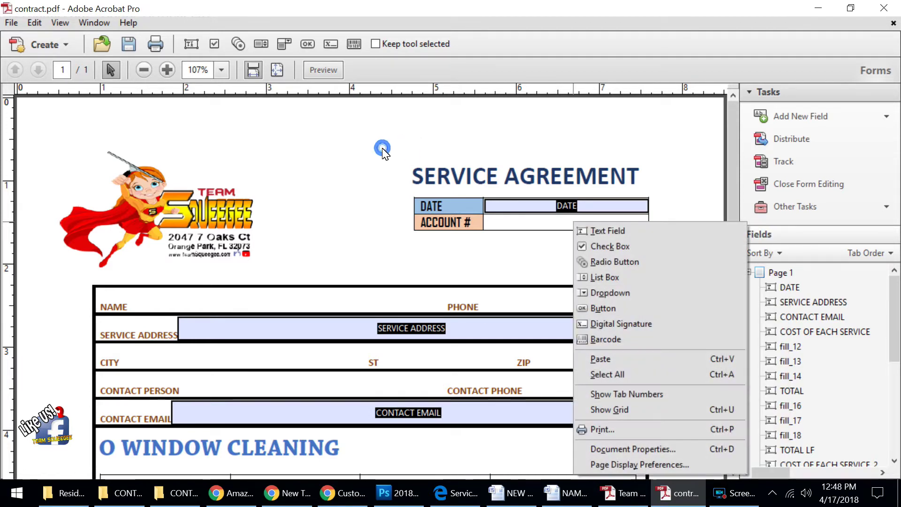
left_click(570, 223)
right_click(569, 218)
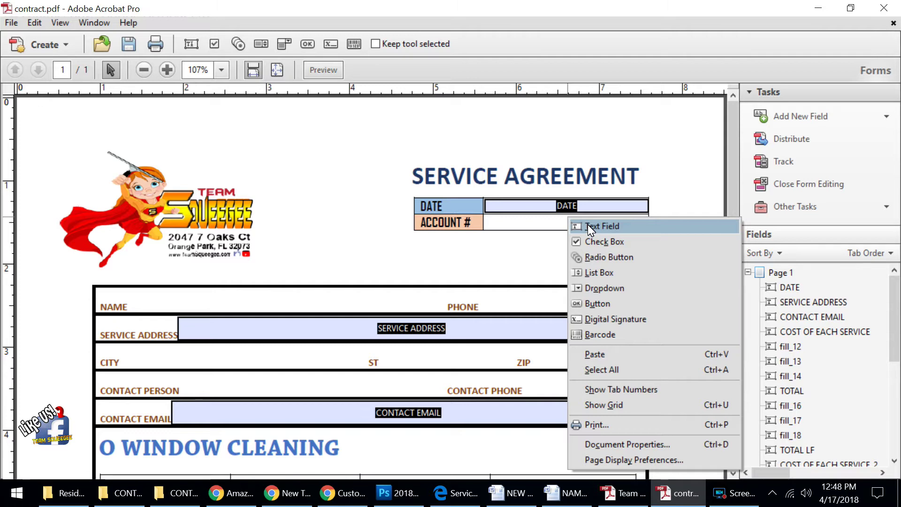
left_click(591, 226)
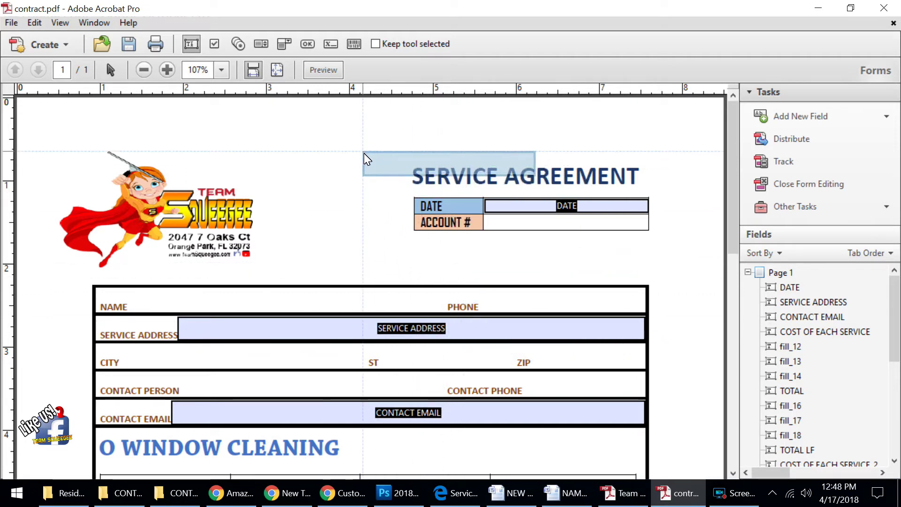
left_click(483, 215)
Name the new text field beside the ACCOUNT # label "Account #"
type("Account")
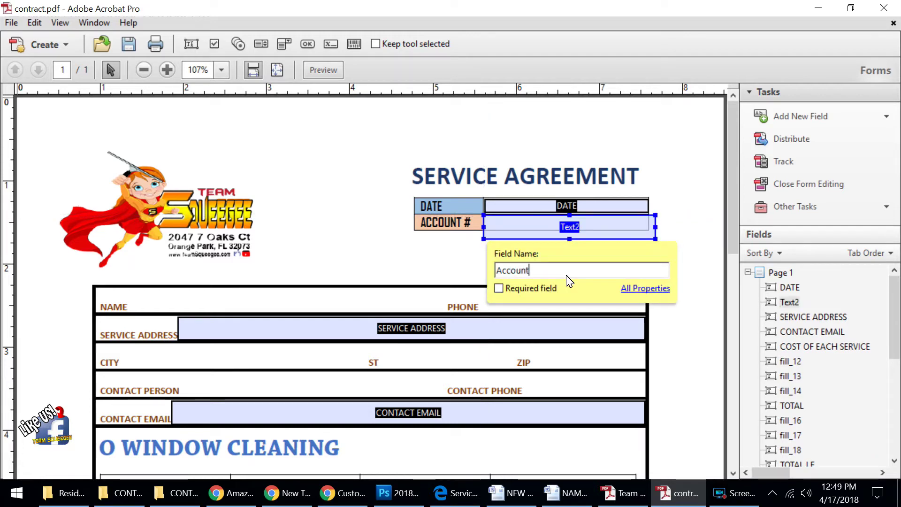
type(" nu")
key("BackSpace")
key("BackSpace")
key("BackSpace")
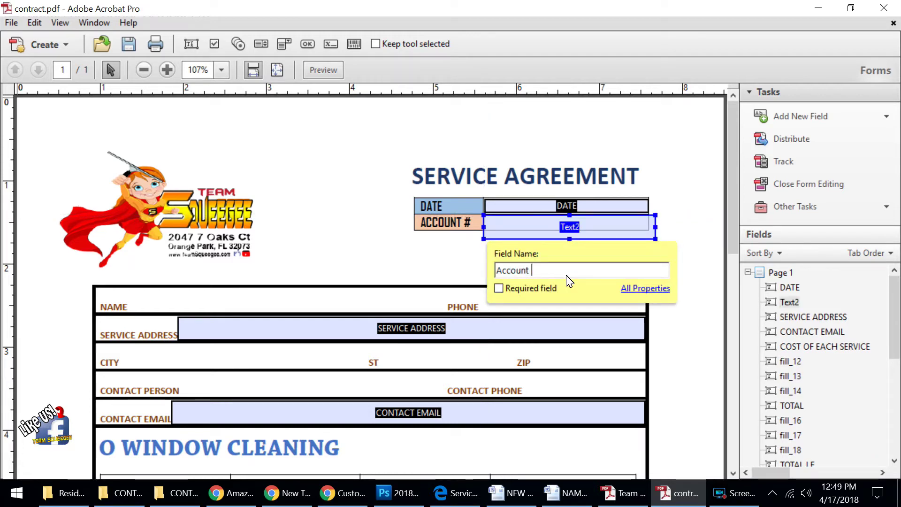
type("#")
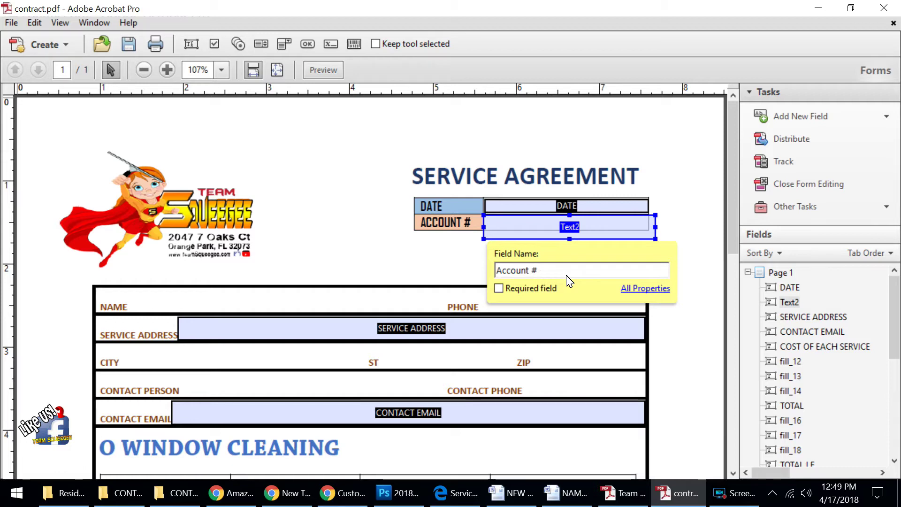
Set the Account # field's format category to Number in its properties
left_click(629, 290)
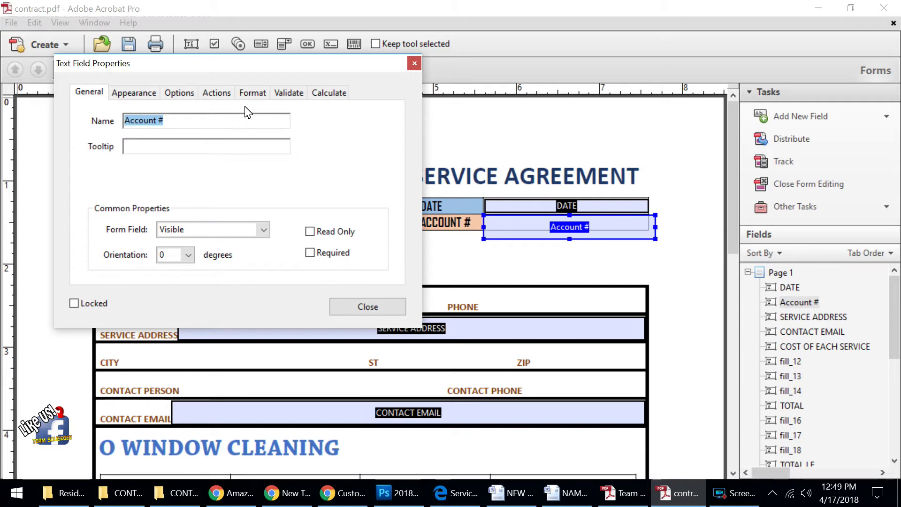
left_click(254, 93)
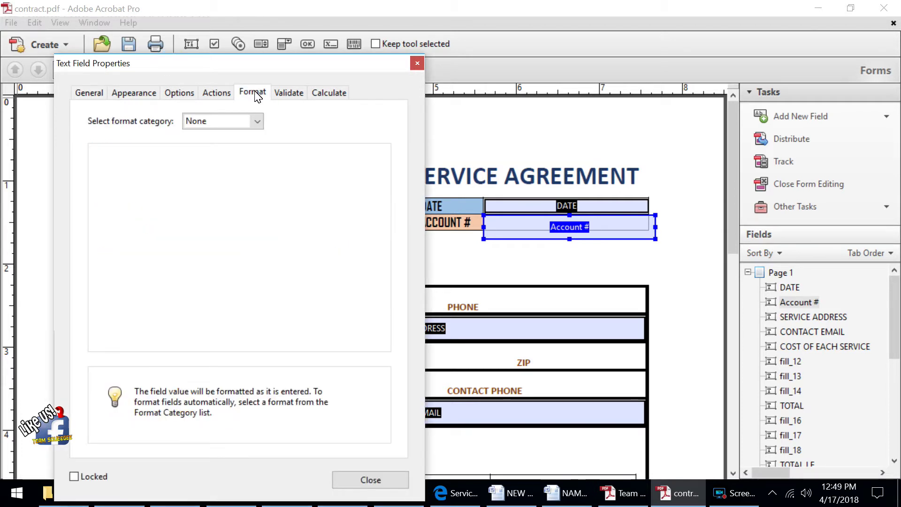
left_click(260, 123)
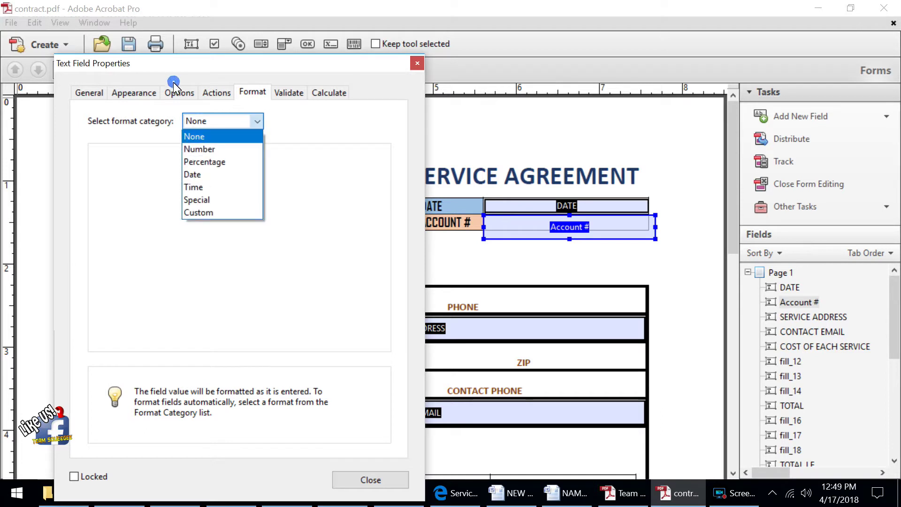
left_click(227, 149)
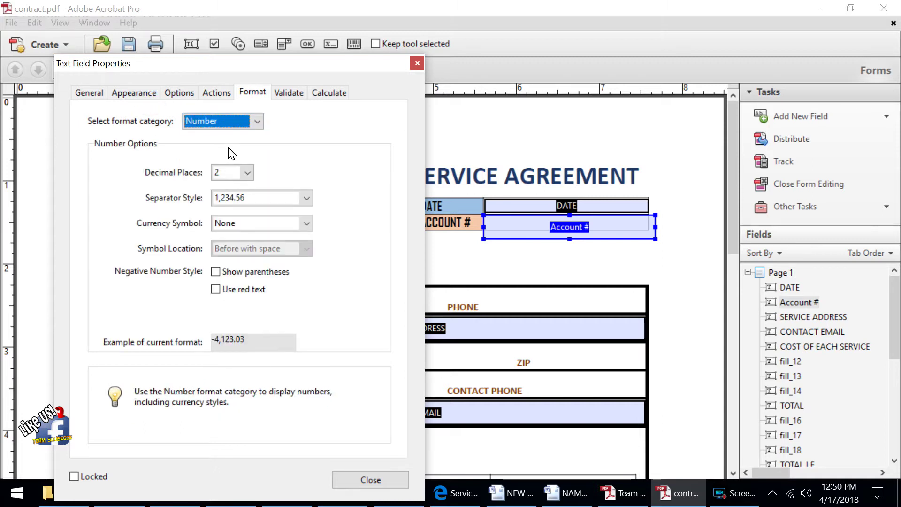
left_click(248, 173)
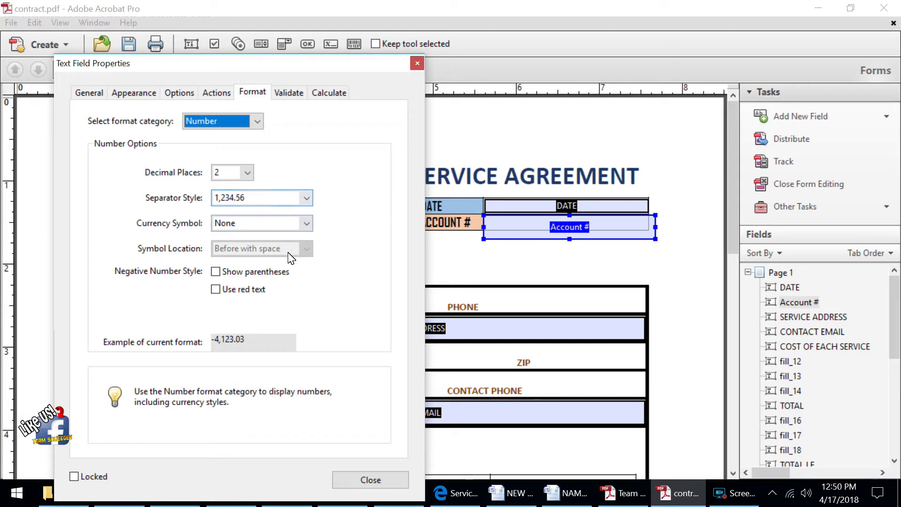
left_click(375, 480)
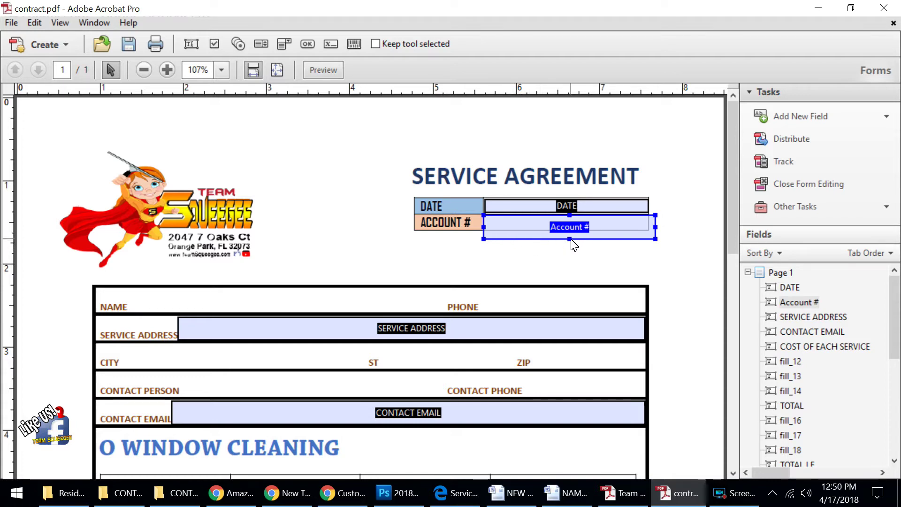
Resize the Account # field so its lower and right edges fit inside the table cell
left_click_drag(572, 244, 572, 231)
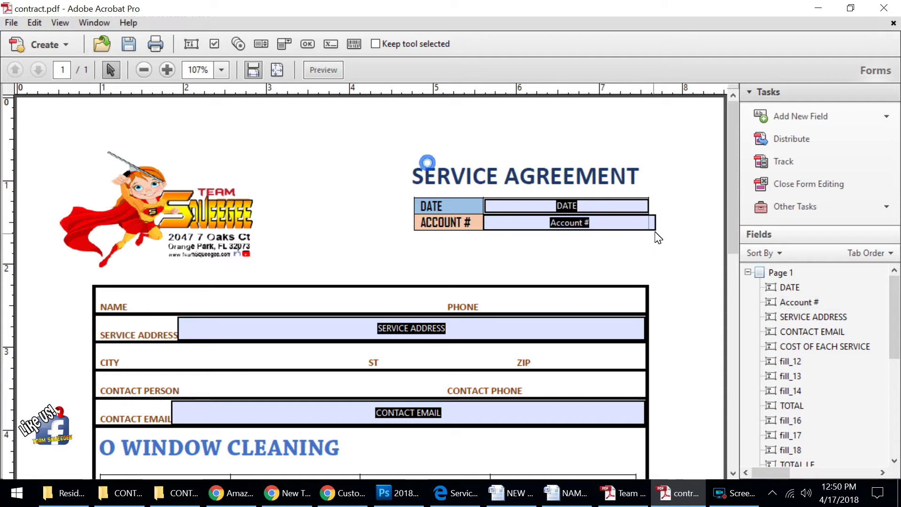
left_click_drag(655, 223, 648, 222)
left_click(648, 247)
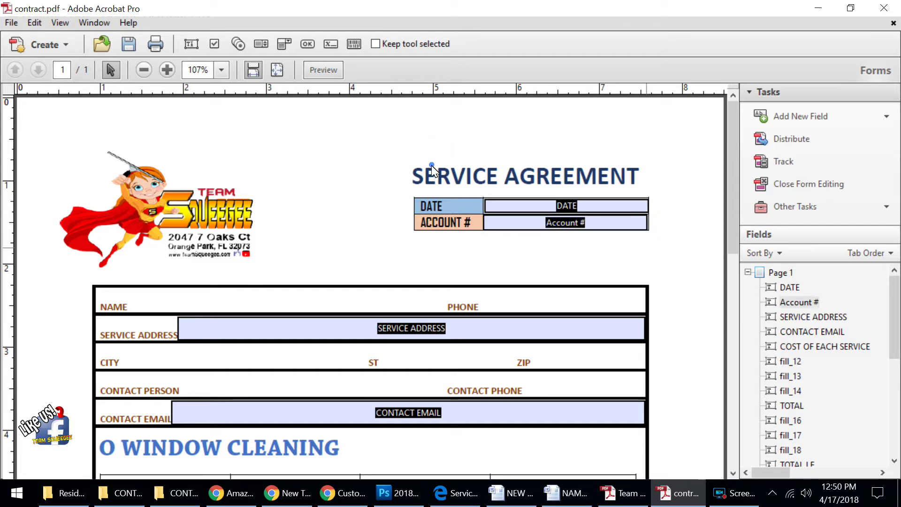
Add a text field called "Name" beside the NAME label and extend it to just before the PHONE label
right_click(262, 307)
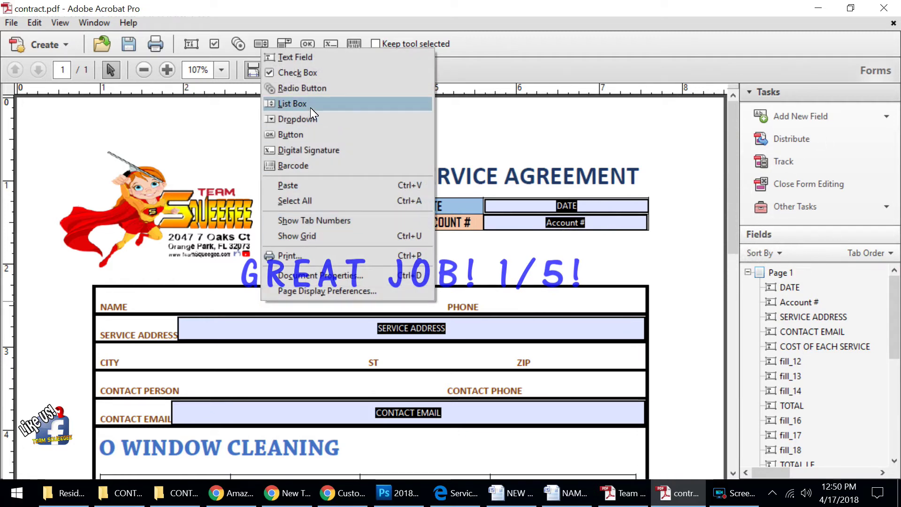
left_click(194, 44)
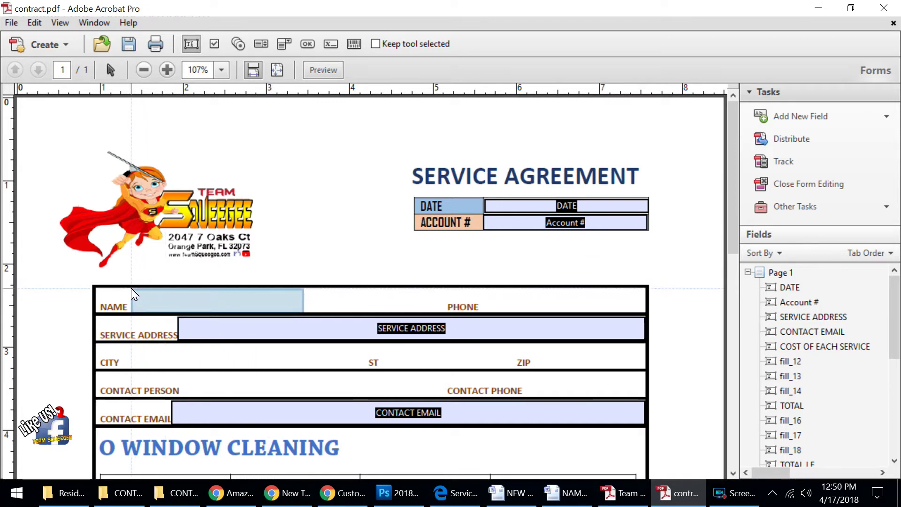
left_click(133, 292)
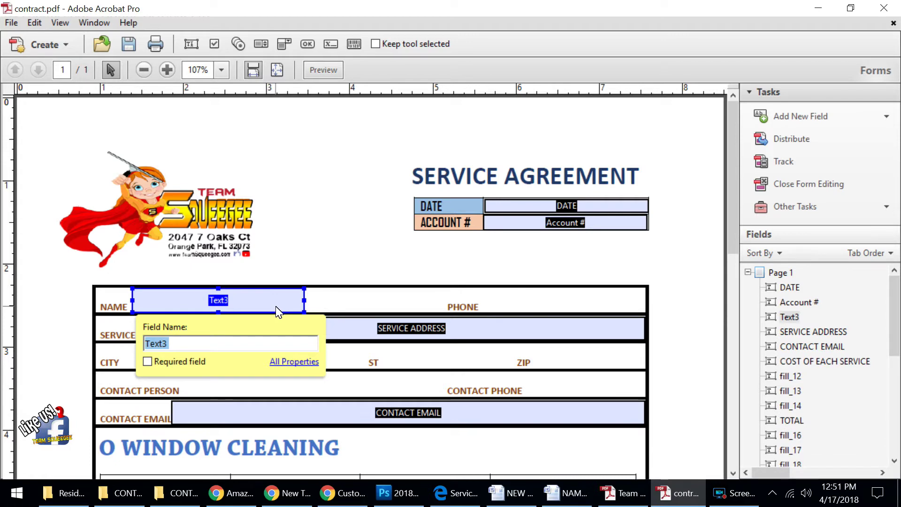
type("Name")
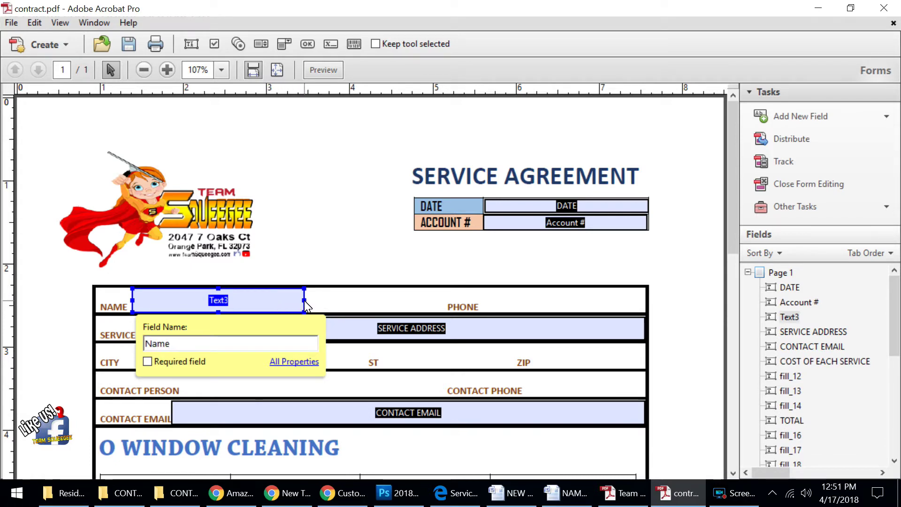
key("Return")
left_click_drag(403, 314, 446, 318)
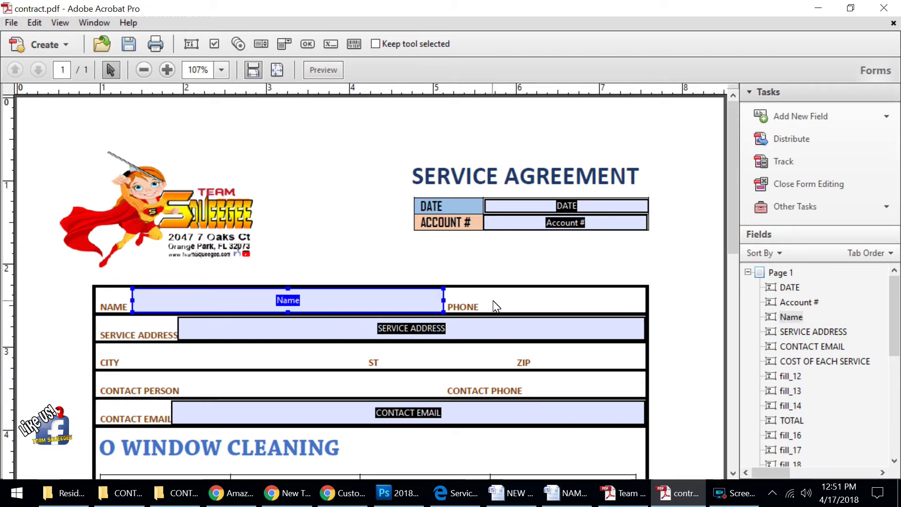
left_click(330, 201)
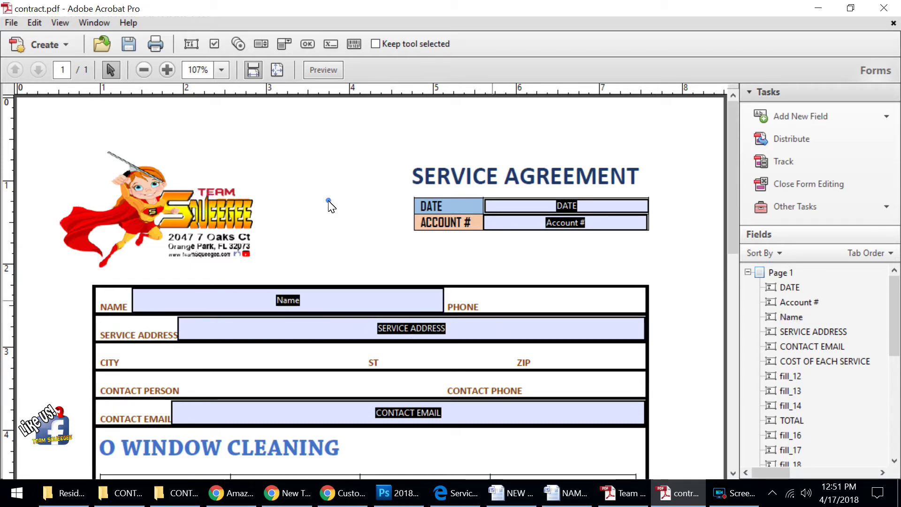
Add a text field beside the PHONE label and name it "phone"
right_click(506, 304)
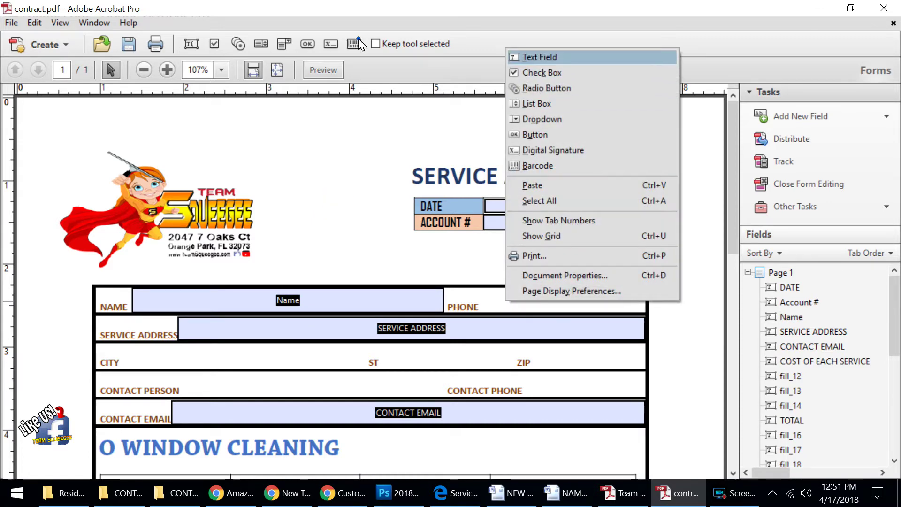
left_click(541, 57)
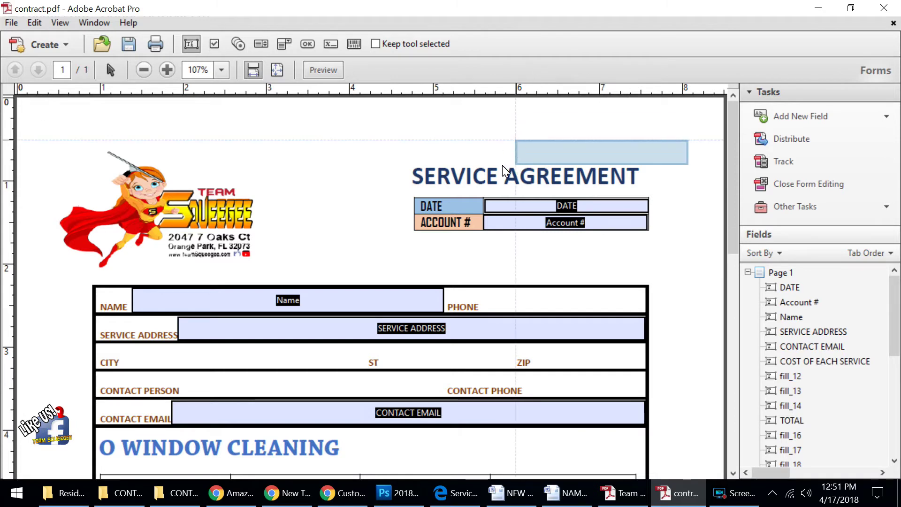
left_click(484, 290)
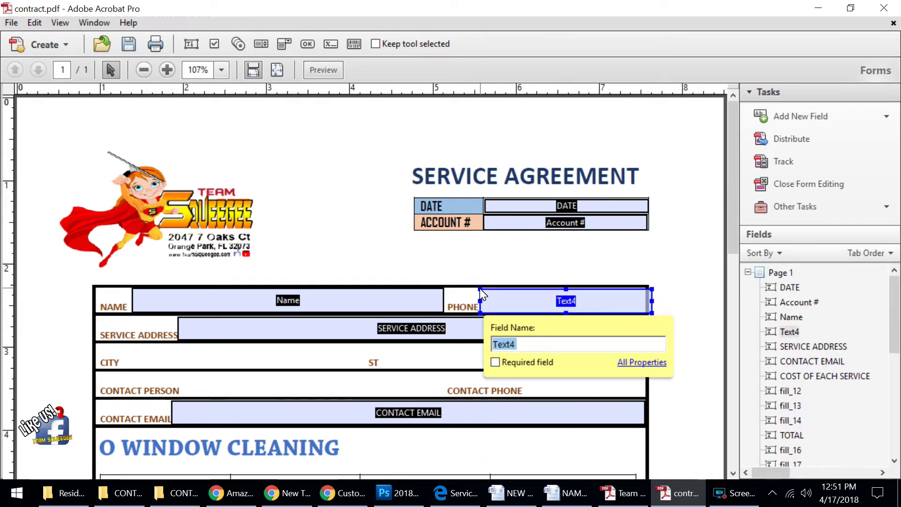
type("ohone")
key("BackSpace")
key("BackSpace")
key("BackSpace")
key("BackSpace")
key("BackSpace")
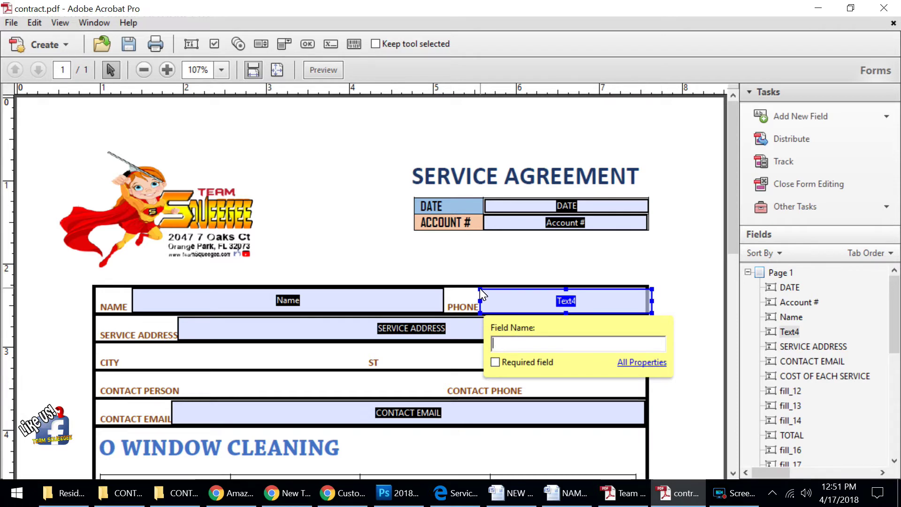
type("phone")
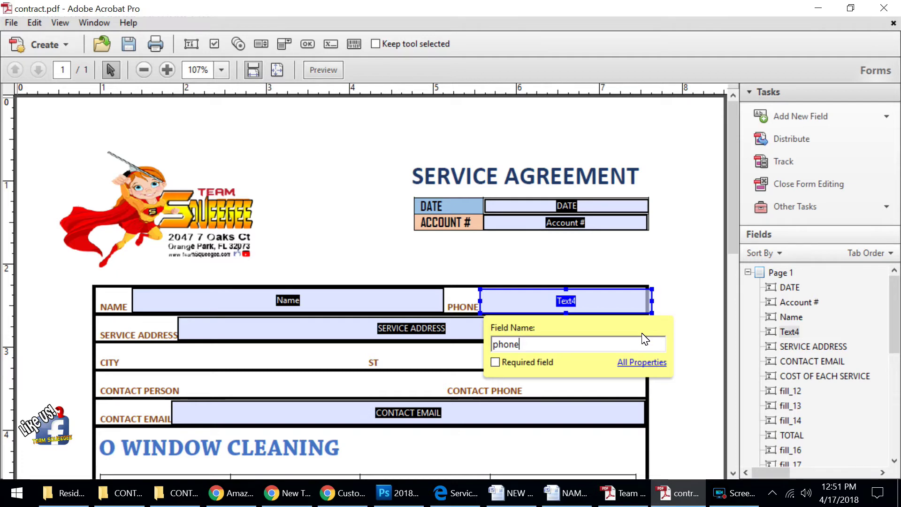
Give the phone field the Special format Phone Number and narrow it to end at the table's right border
left_click(646, 364)
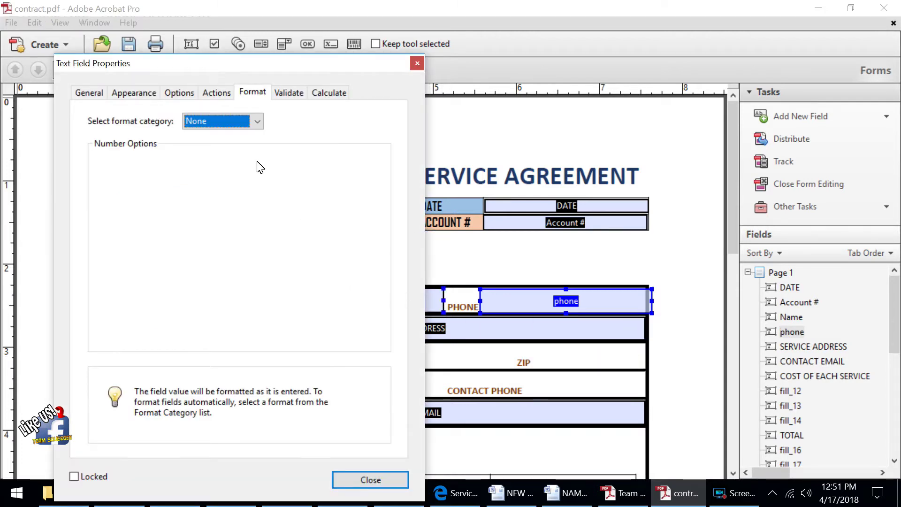
left_click(257, 121)
left_click(217, 132)
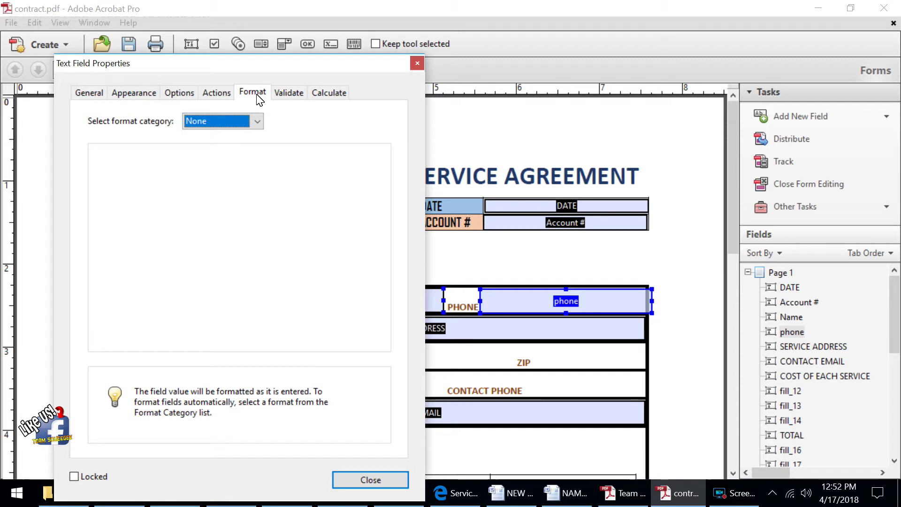
left_click(258, 121)
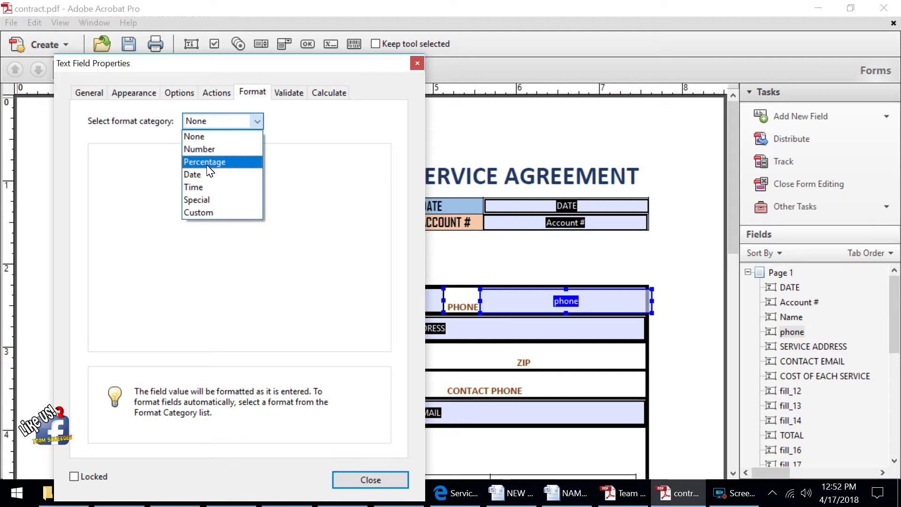
left_click(205, 201)
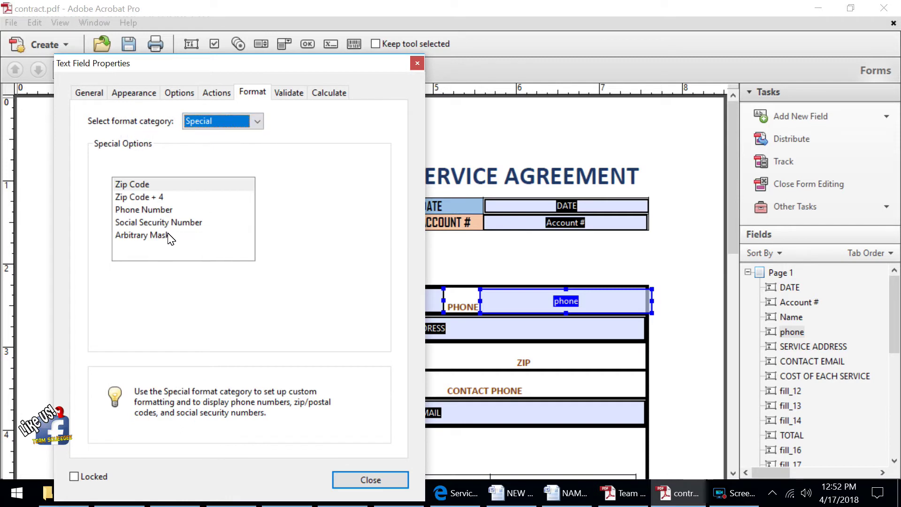
left_click(156, 209)
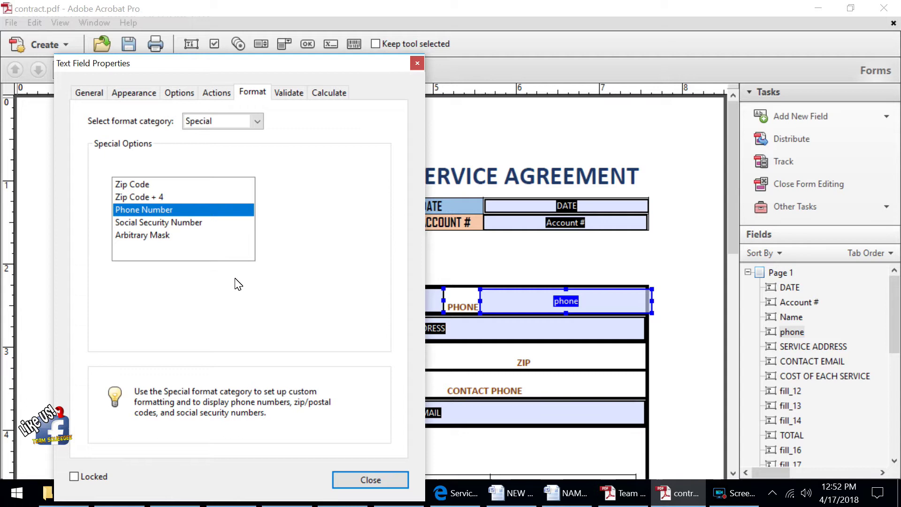
left_click(383, 480)
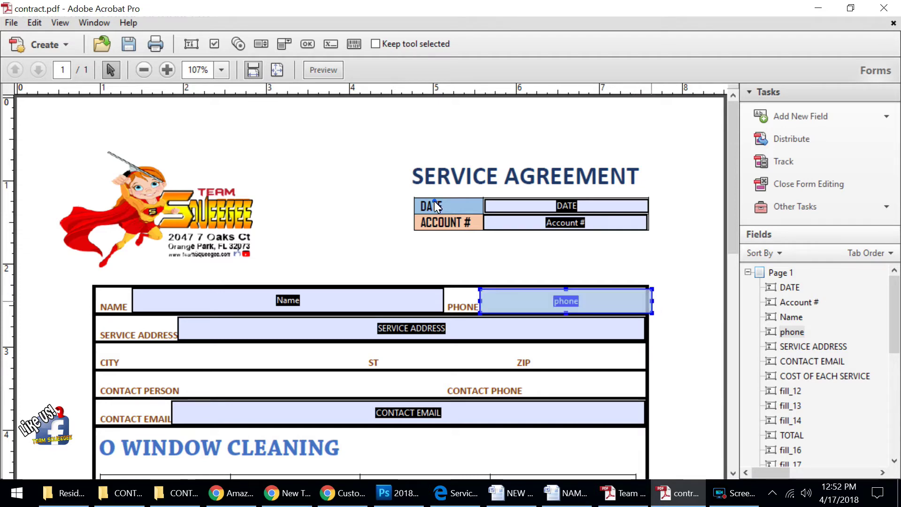
left_click_drag(652, 301, 647, 302)
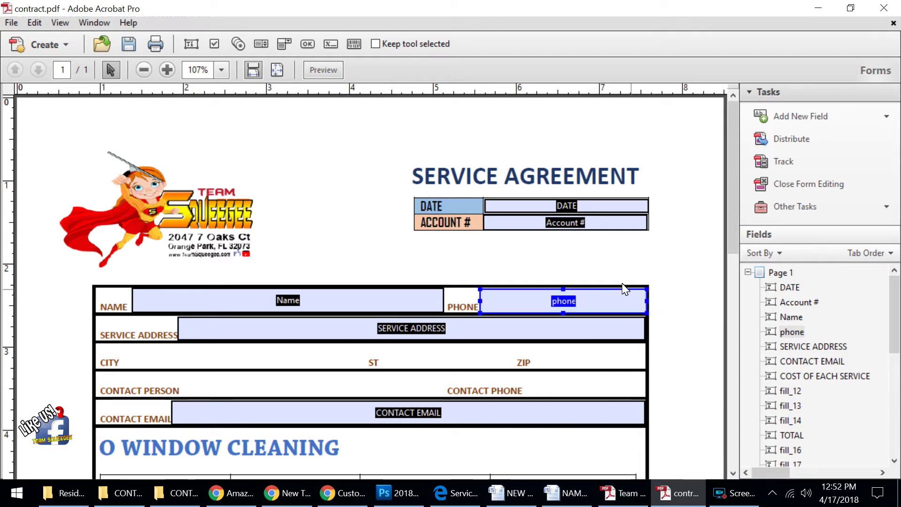
left_click(315, 263)
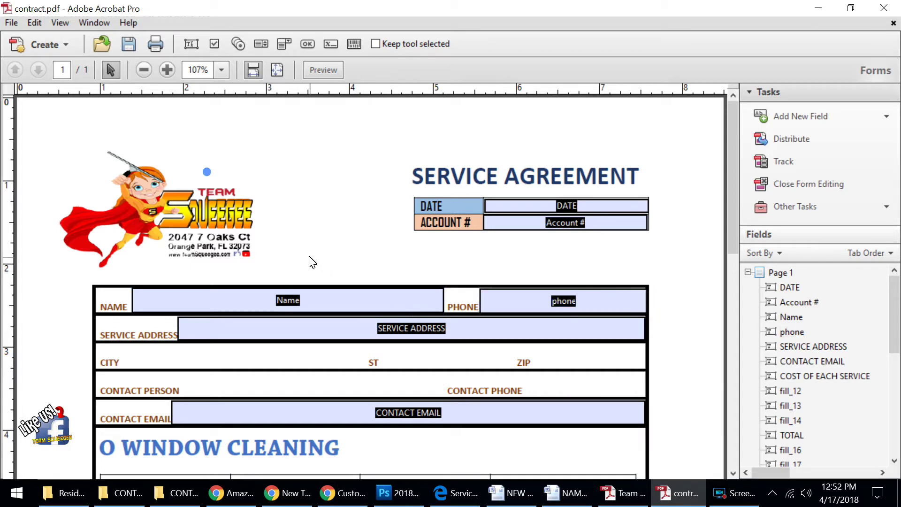
Add a text field named "city" beside the CITY label and extend it to just before the ST label
scroll(302, 309, "down", 3)
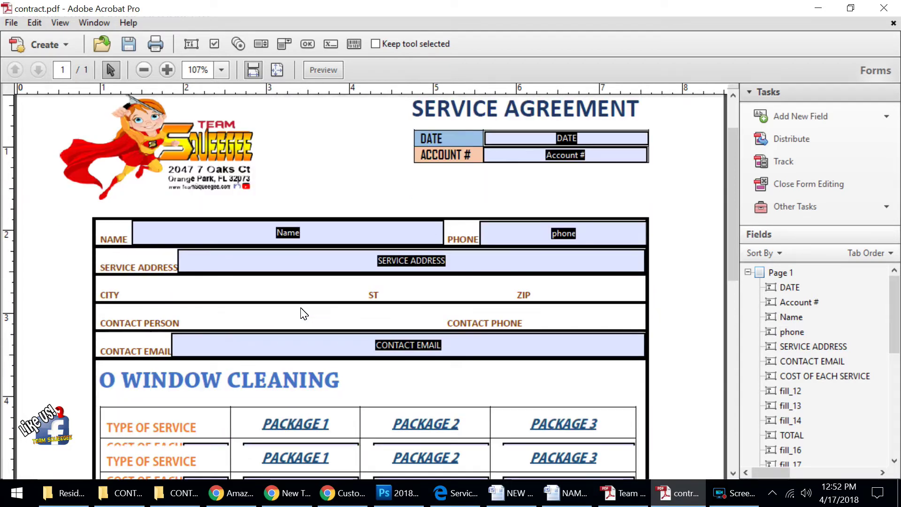
right_click(261, 287)
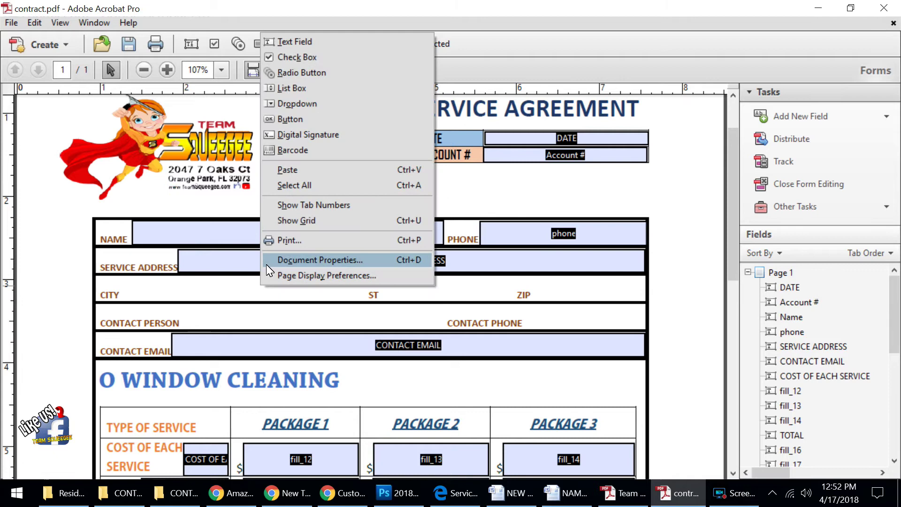
left_click(287, 41)
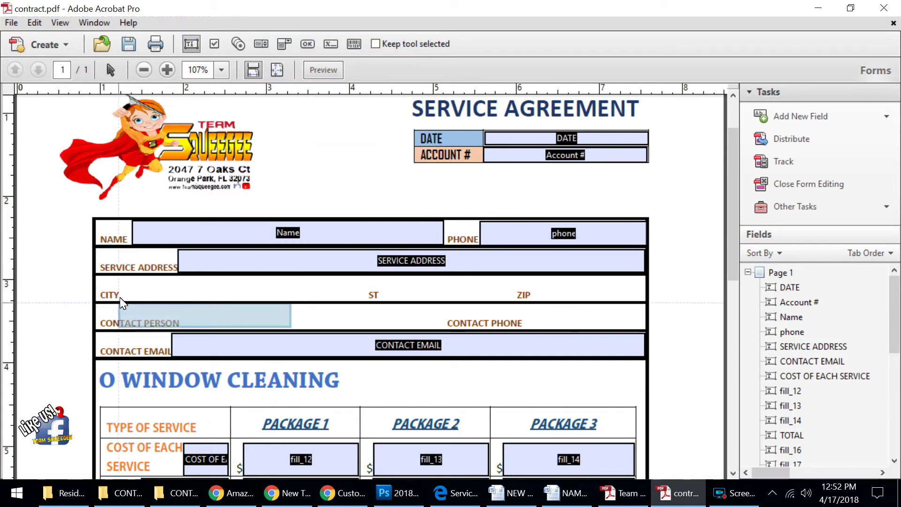
left_click(123, 279)
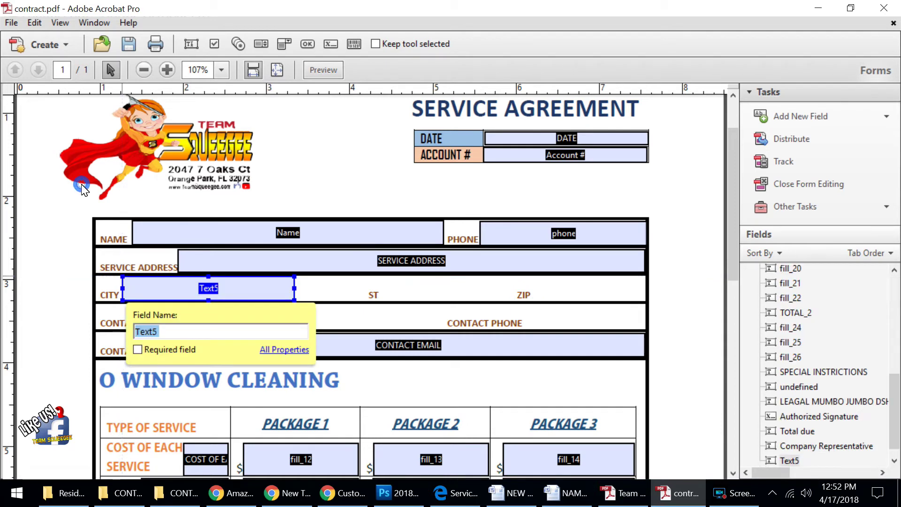
type("city")
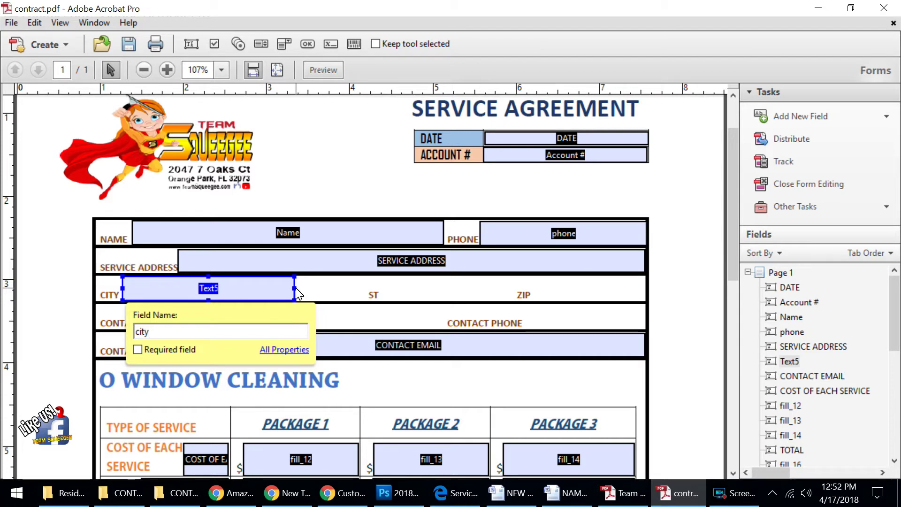
left_click_drag(294, 289, 368, 308)
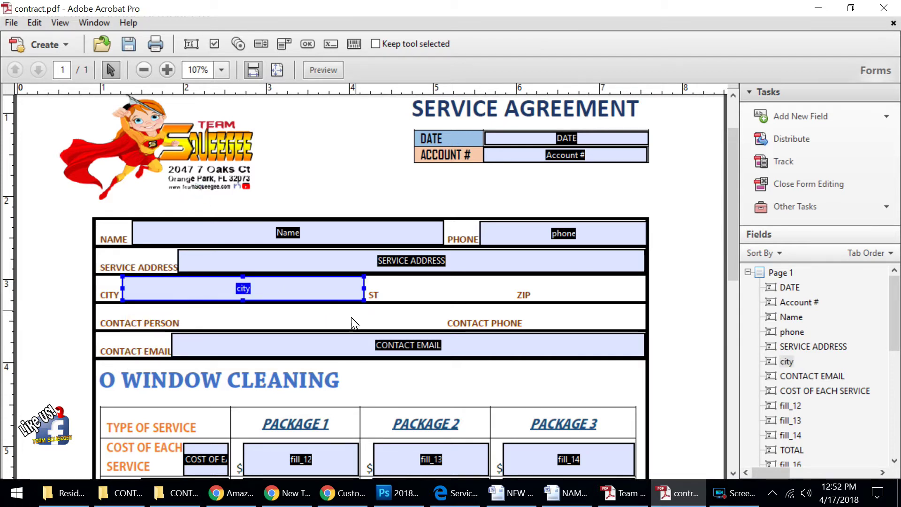
left_click(399, 296)
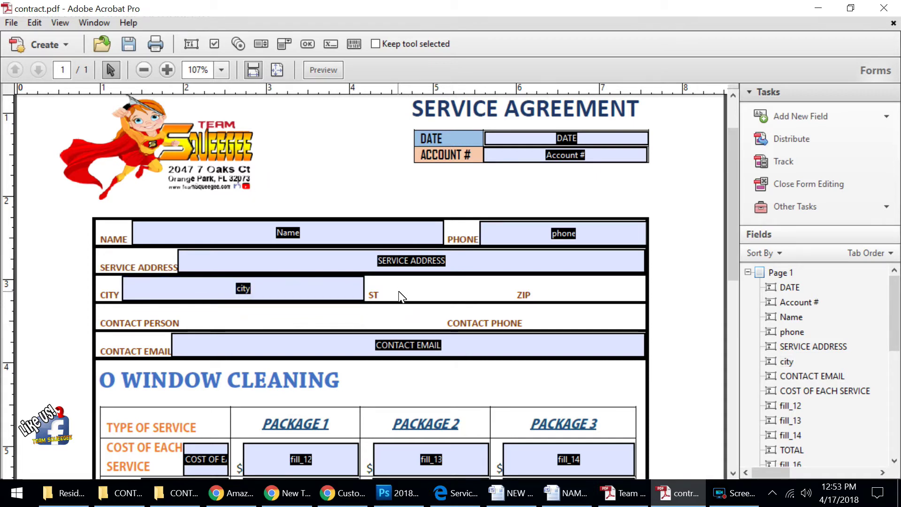
Add a text field named "State" beside the ST label and narrow it to end just before the ZIP label
right_click(265, 195)
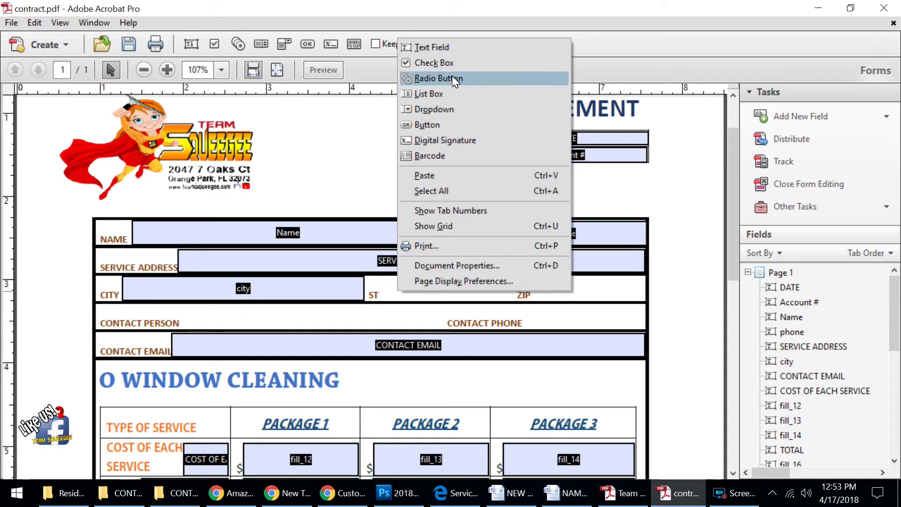
left_click(438, 47)
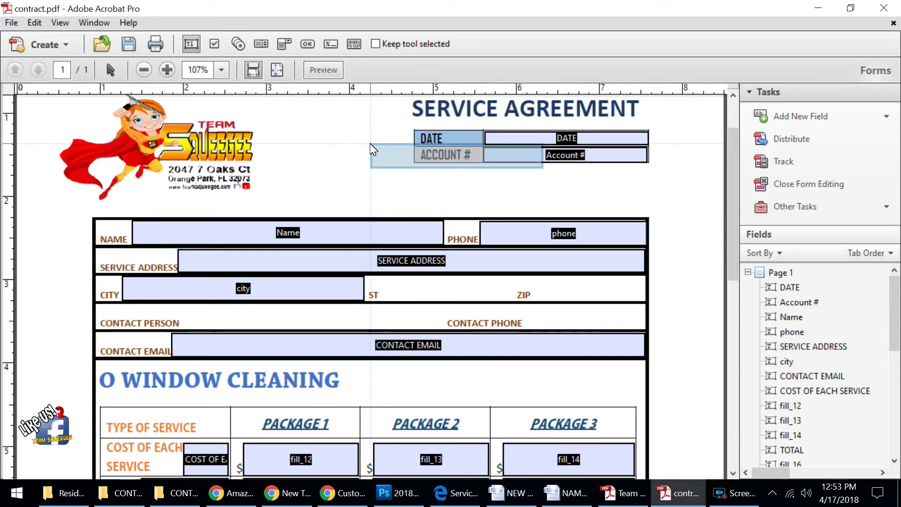
left_click(383, 277)
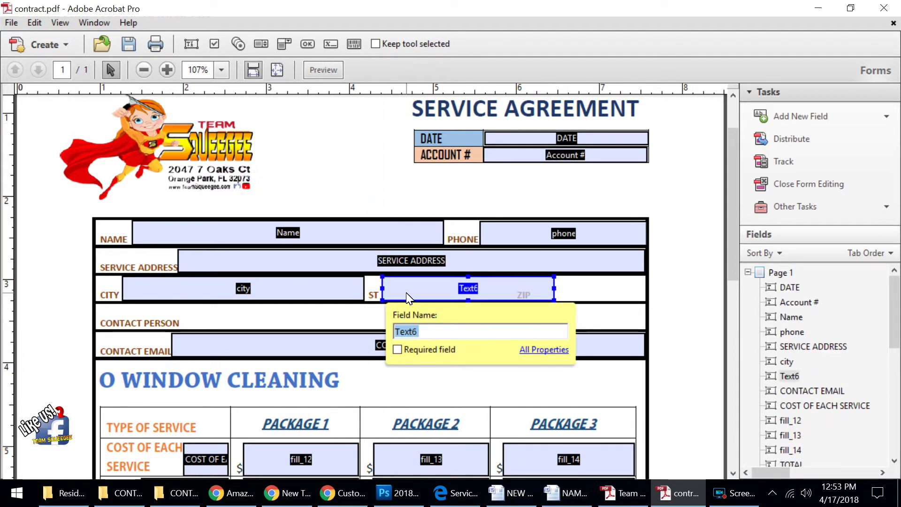
type("State")
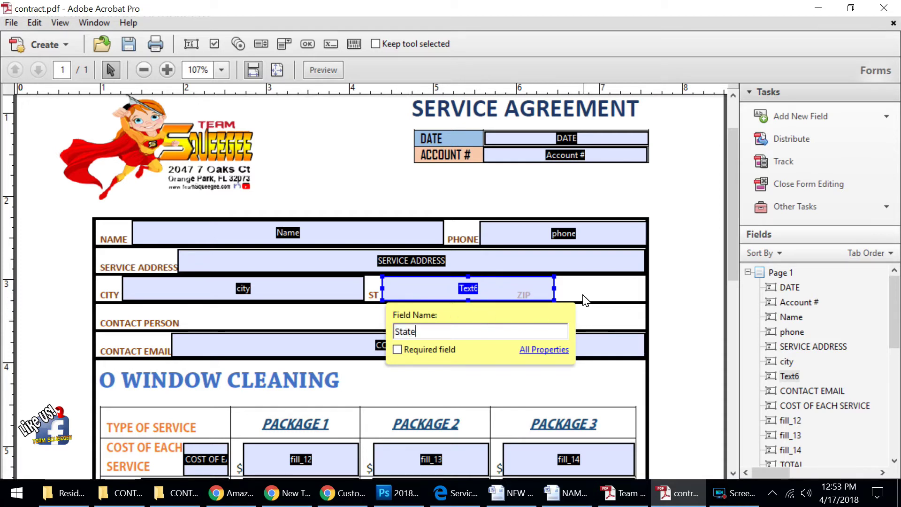
left_click(567, 292)
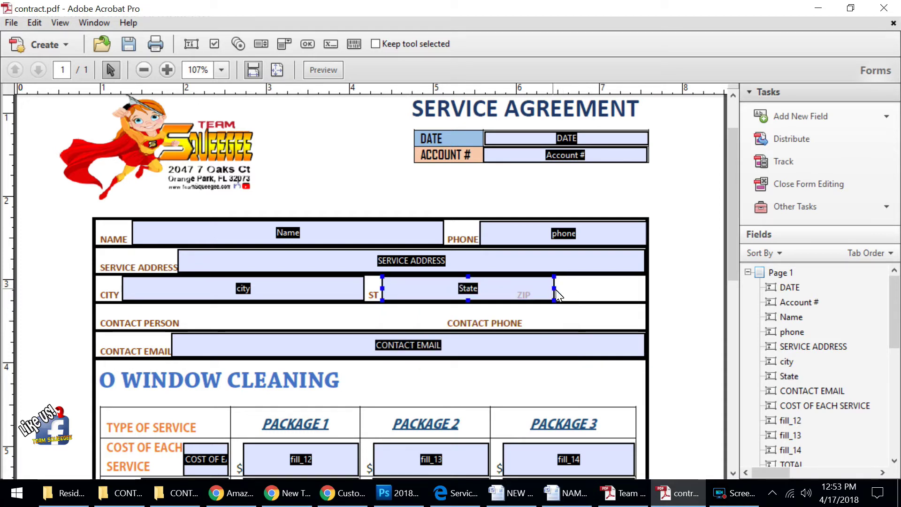
left_click(554, 289)
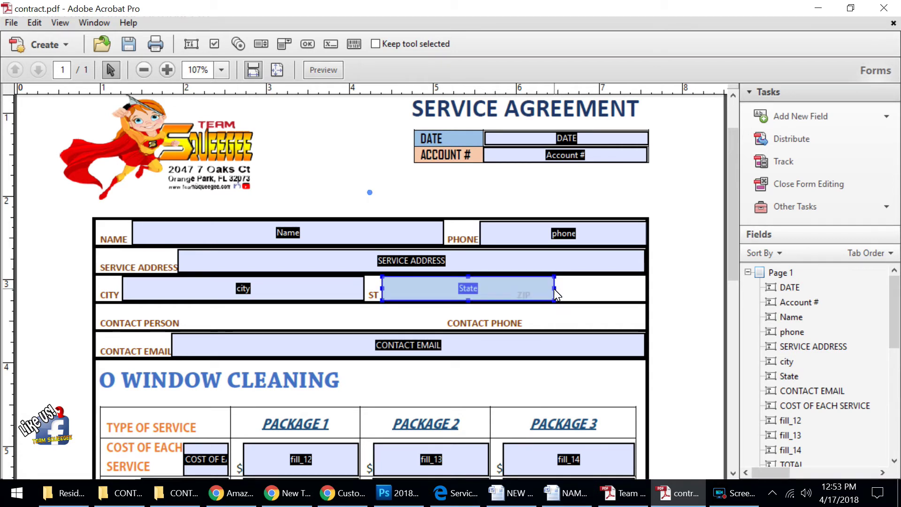
left_click_drag(519, 283, 516, 283)
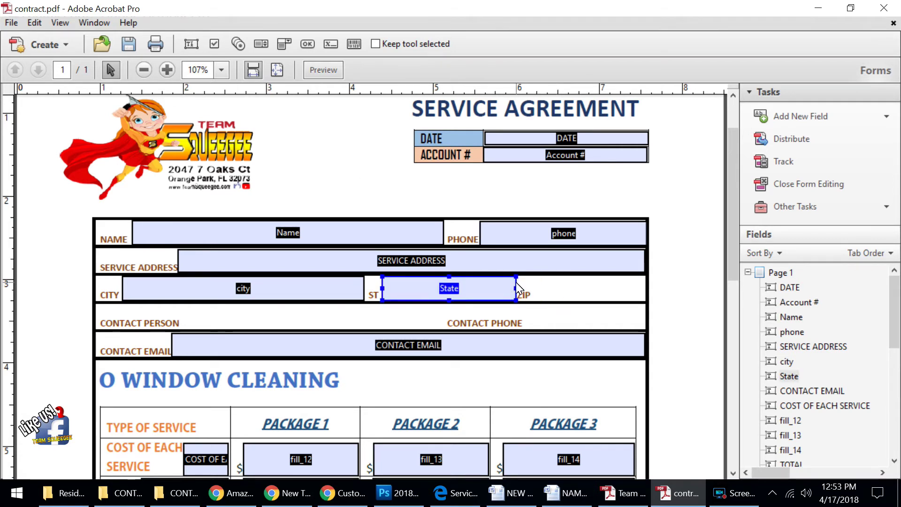
left_click(369, 192)
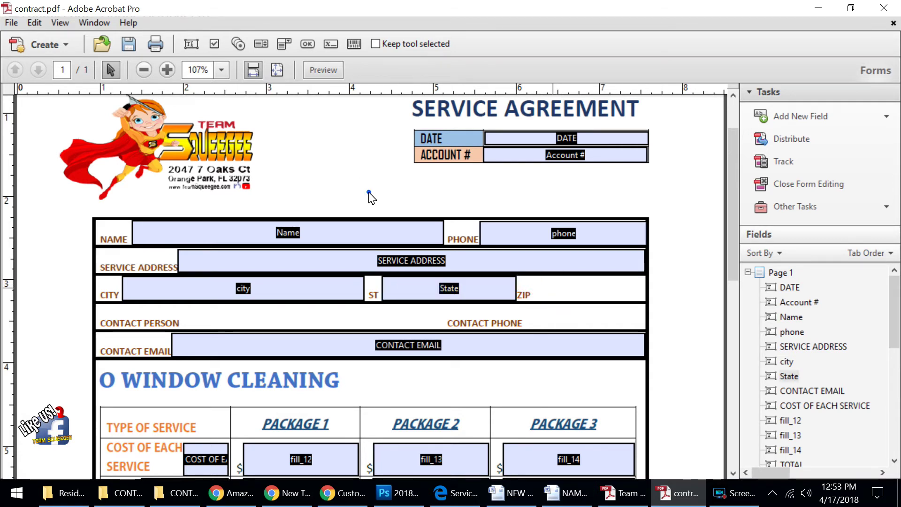
Add a text field beside the ZIP label and name it "zip"
right_click(577, 288)
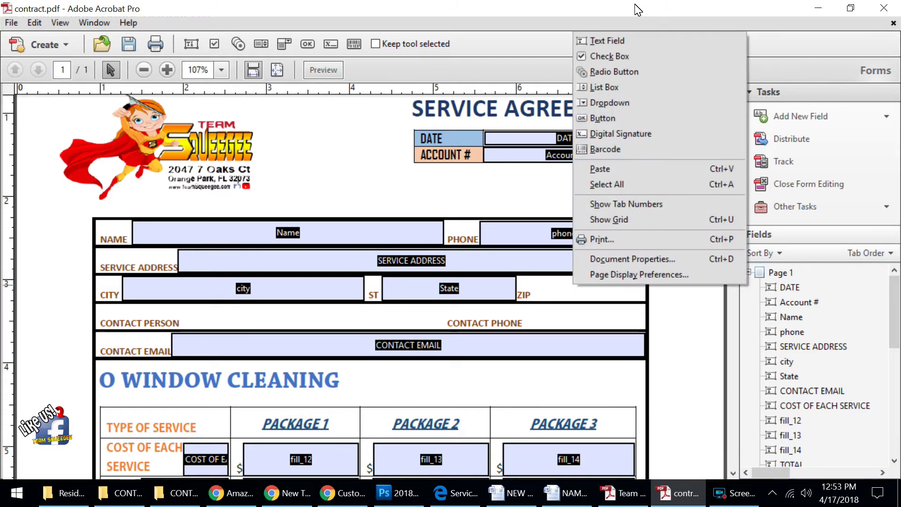
left_click(624, 41)
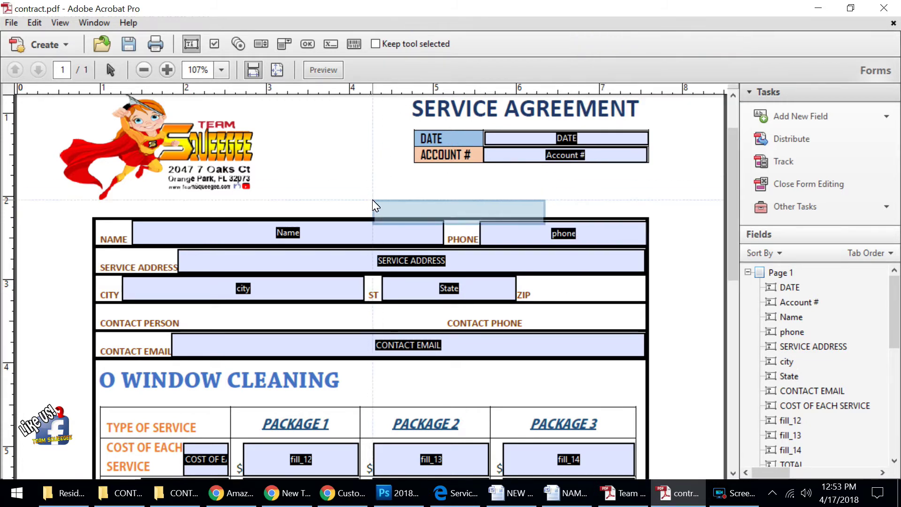
left_click(520, 287)
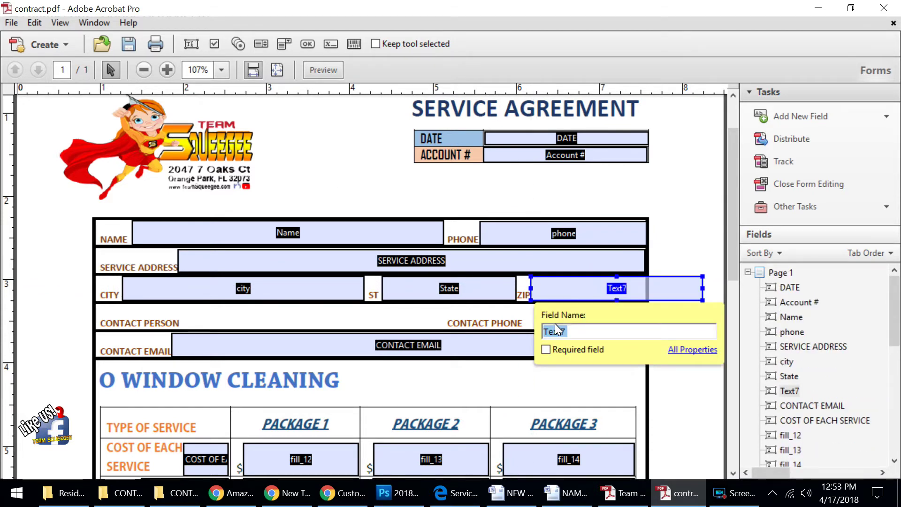
type("zip")
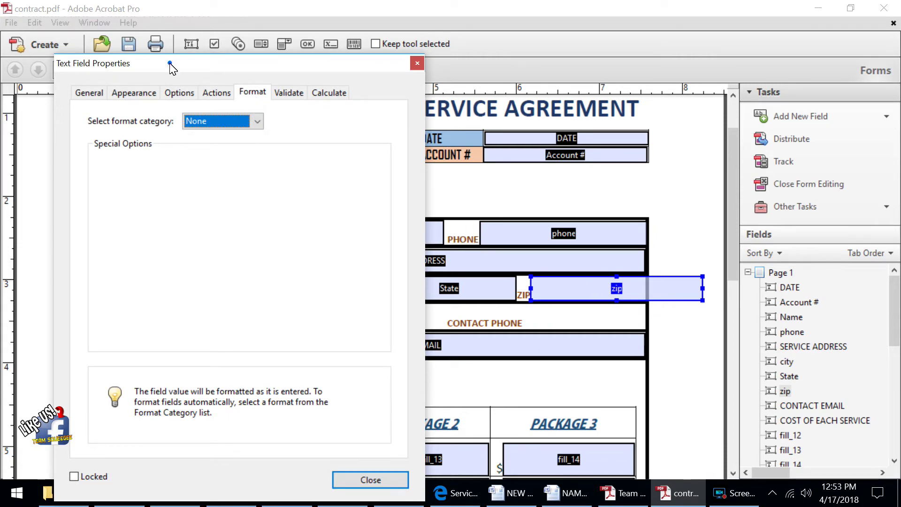
Give the zip field the Special format Zip Code and narrow it to end at the table's right border
left_click(257, 121)
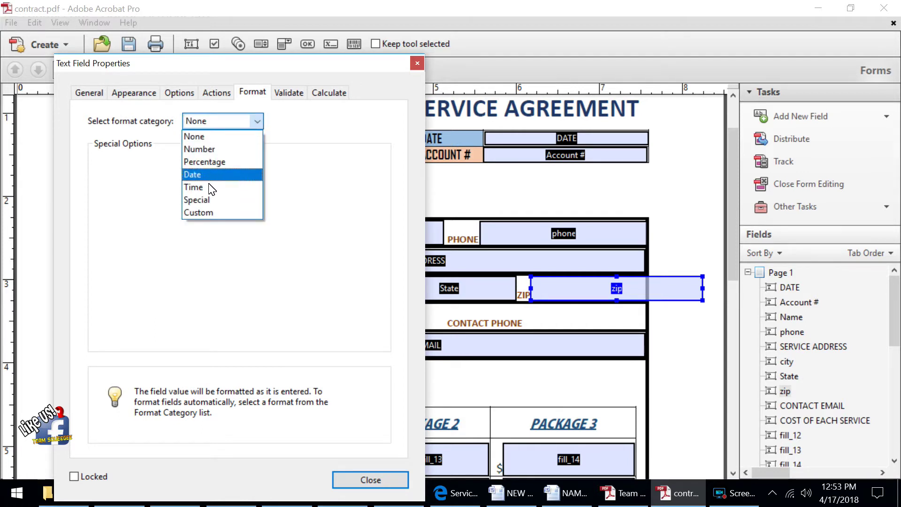
left_click(209, 205)
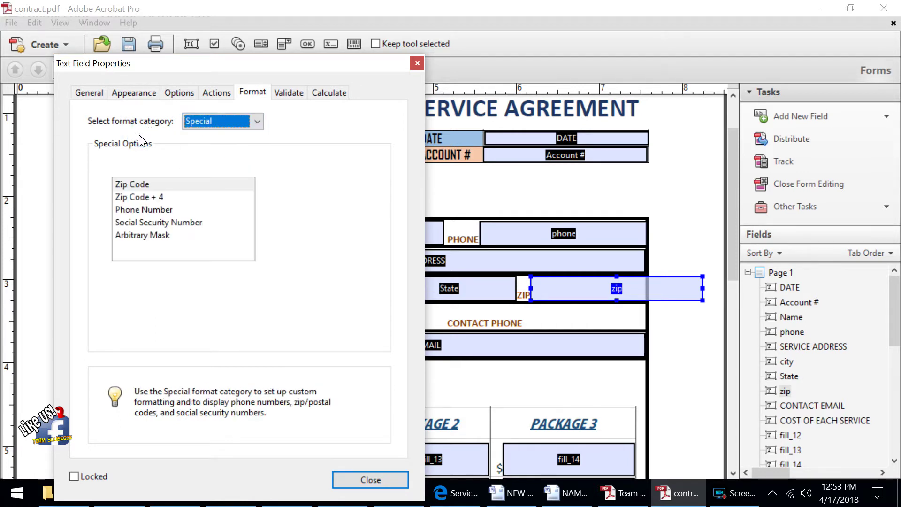
left_click(142, 186)
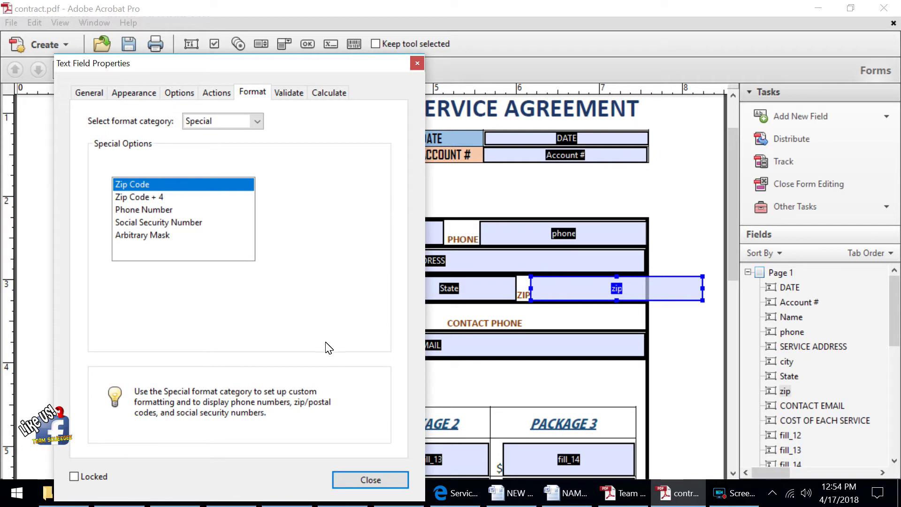
left_click(380, 481)
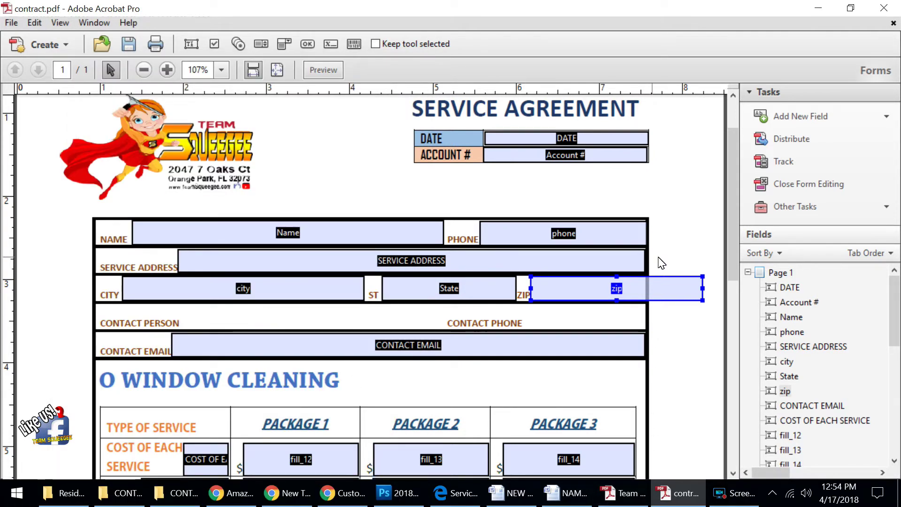
left_click_drag(706, 295, 642, 295)
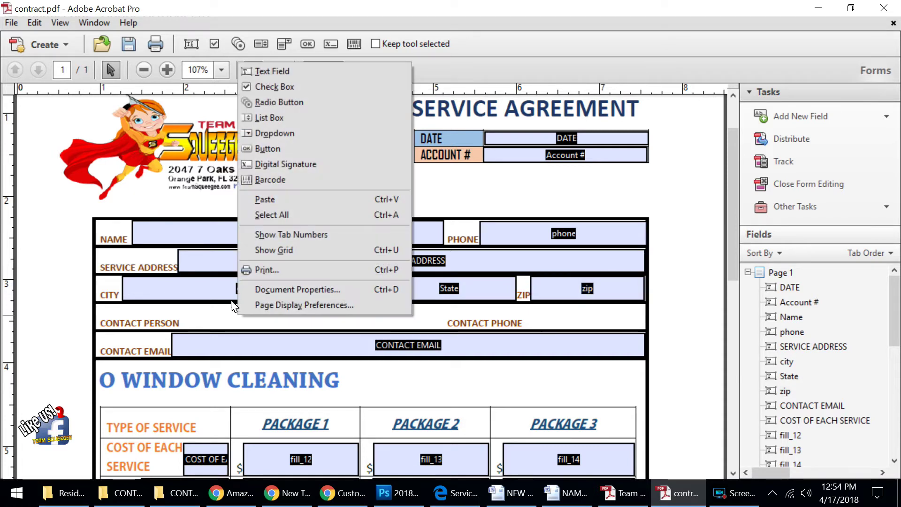
Add a text field named "contact person" beside the CONTACT PERSON label and extend it to the CONTACT PHONE label
left_click(271, 76)
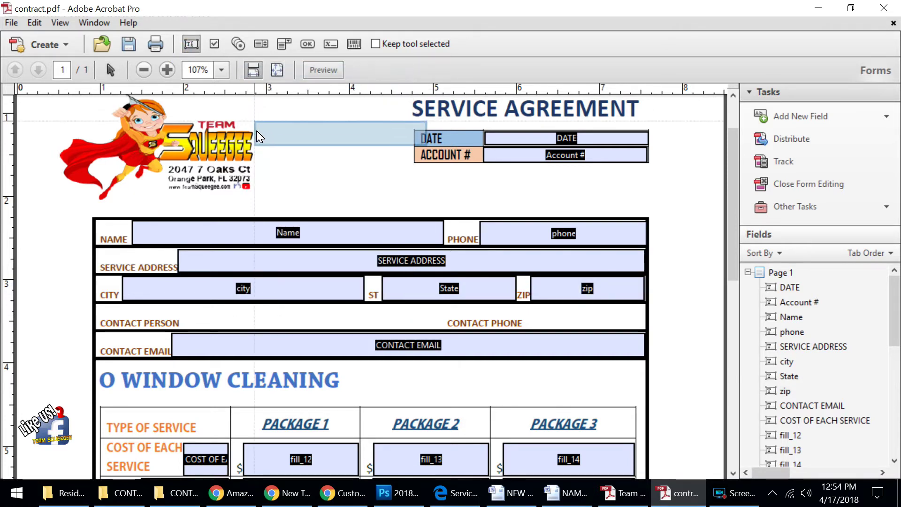
left_click(183, 310)
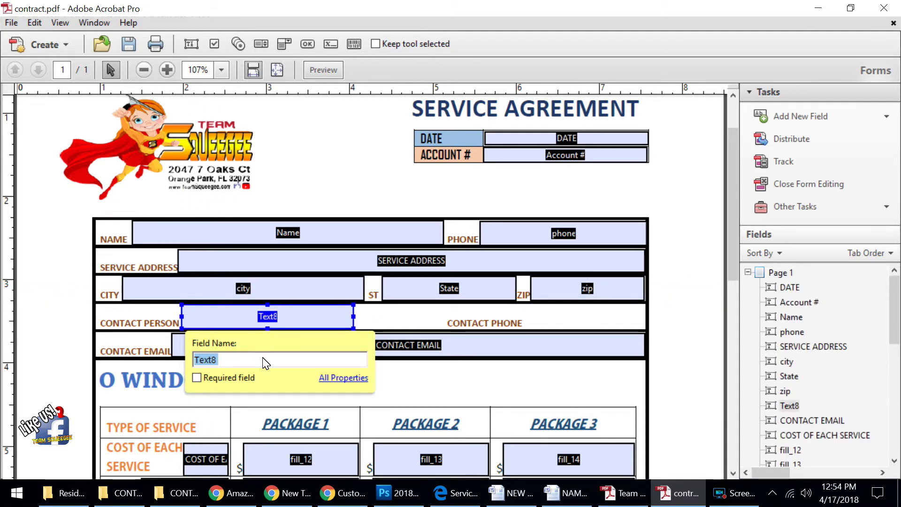
type("contact person")
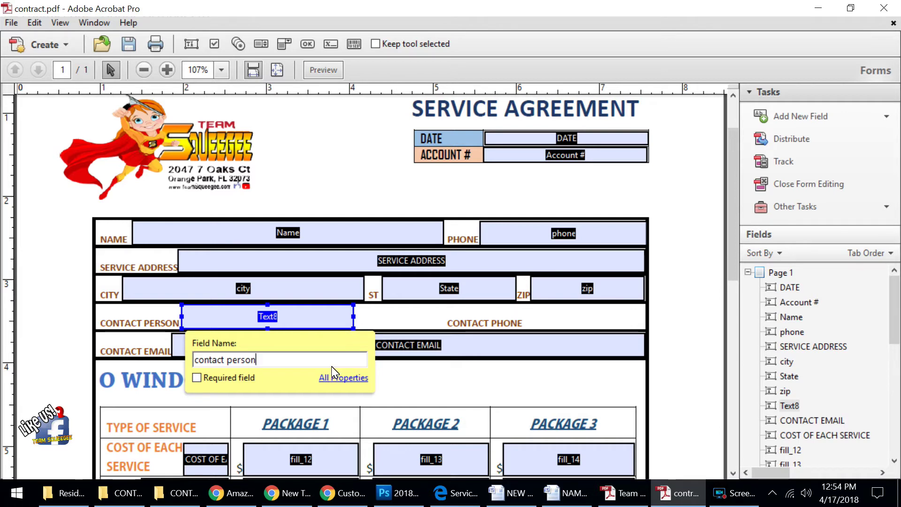
key("Return")
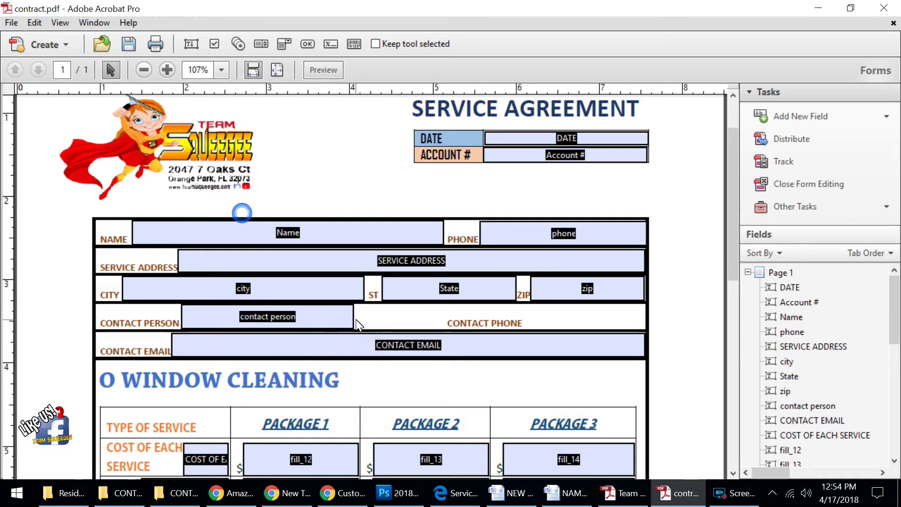
left_click_drag(354, 322, 448, 331)
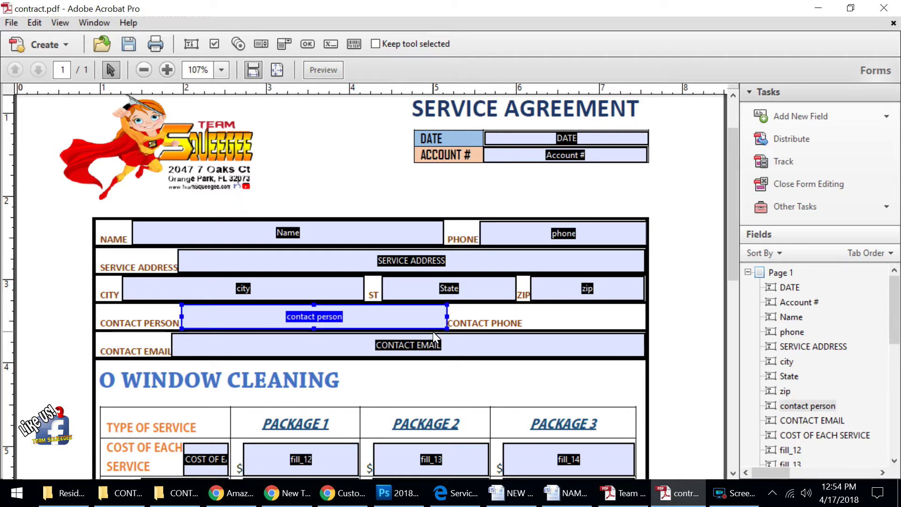
Add a text field beside the CONTACT PHONE label and name it "contact phone"
right_click(541, 319)
left_click(560, 72)
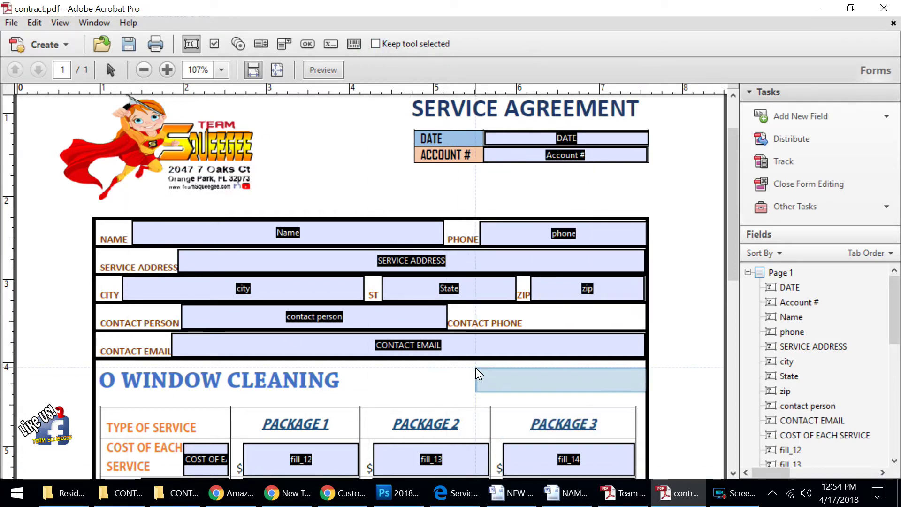
left_click(528, 306)
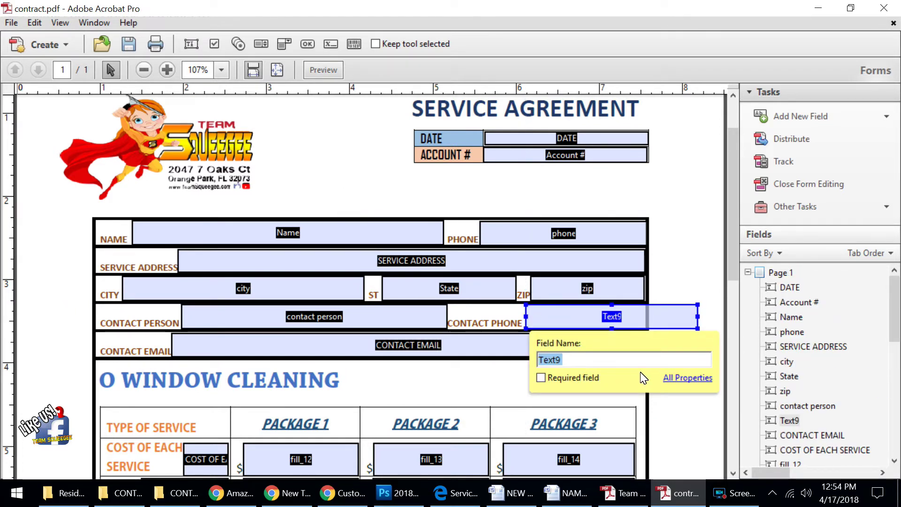
type("con")
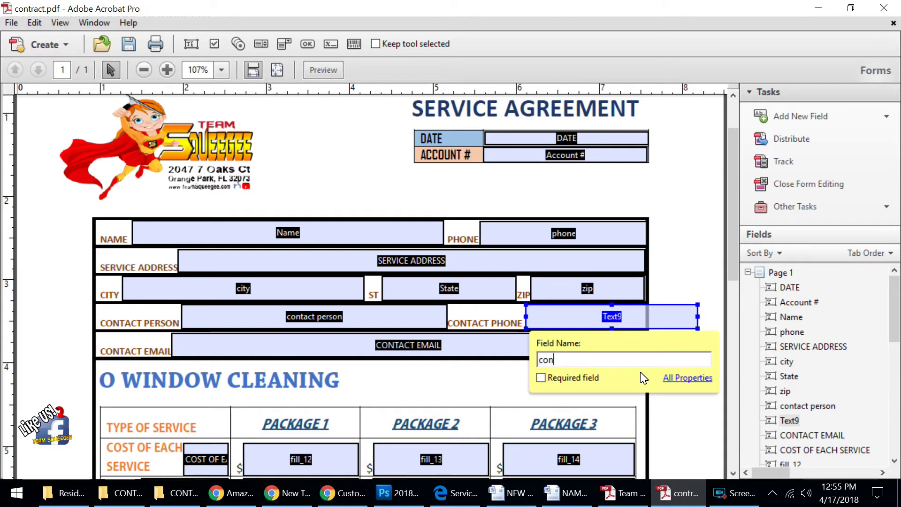
type("aact phone")
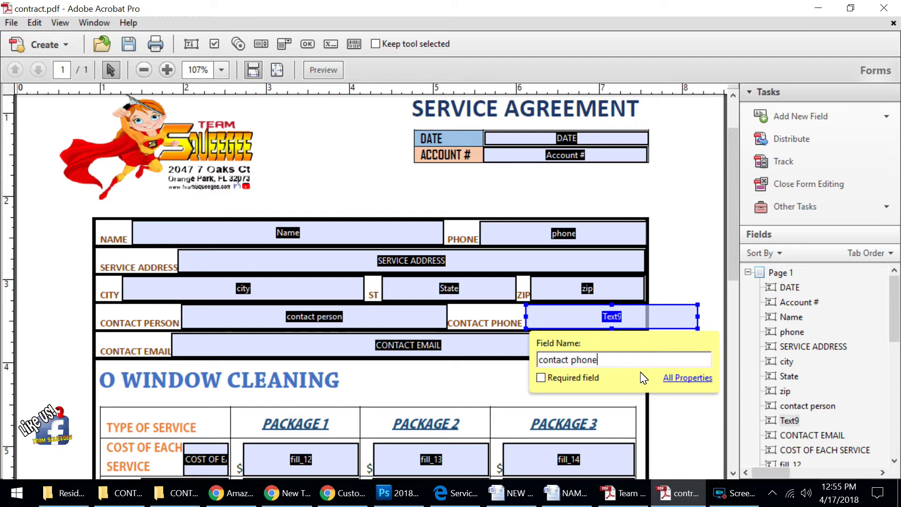
Give the contact phone field the Special format Phone Number
left_click(676, 378)
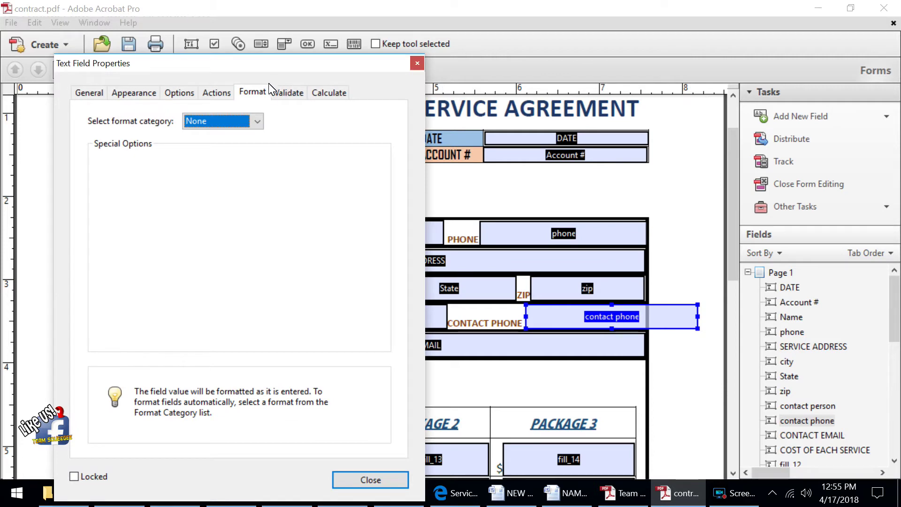
left_click(257, 121)
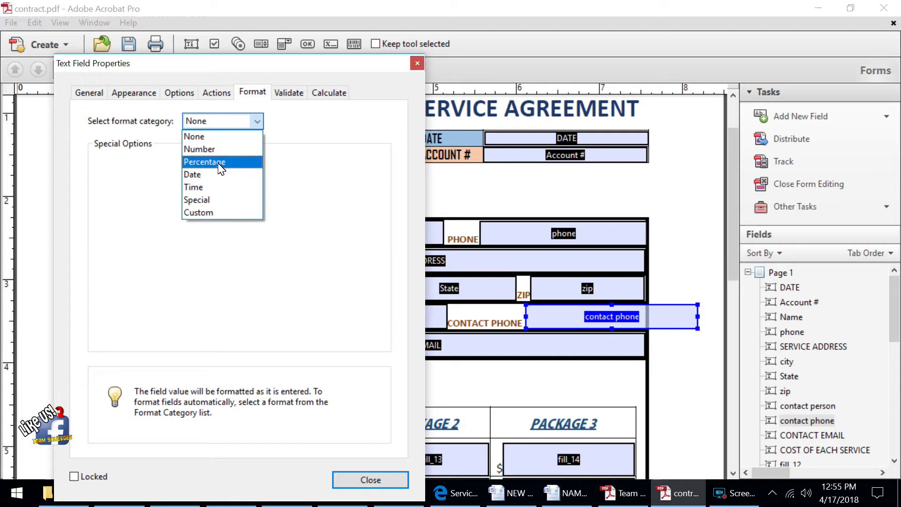
left_click(214, 199)
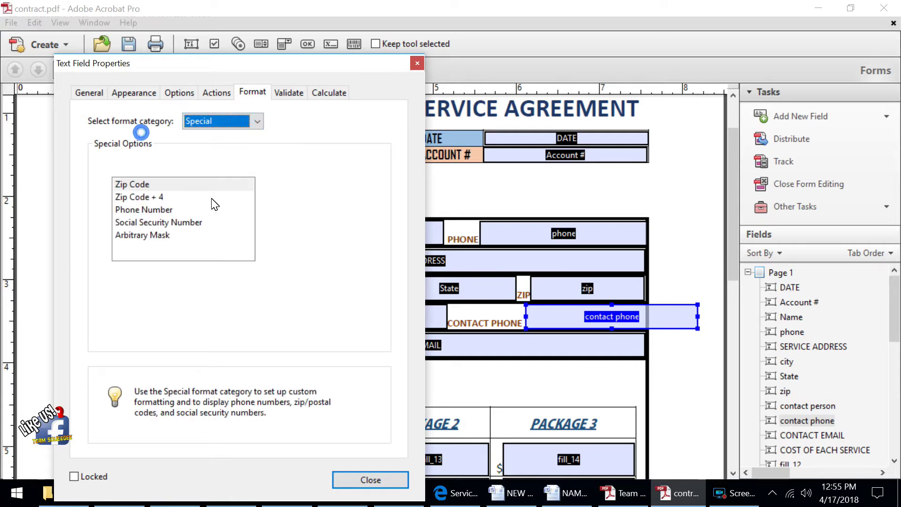
left_click(136, 212)
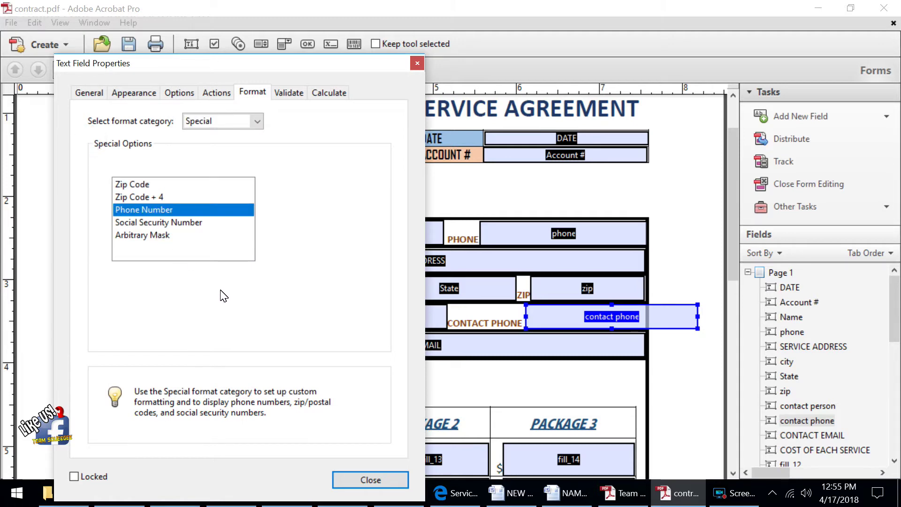
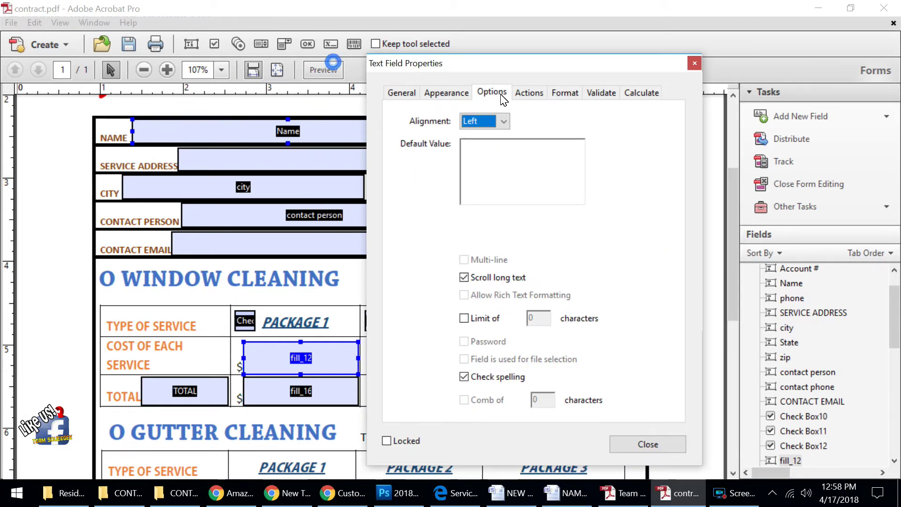
Give the Window Cleaning Package 1 cost field (fill_12) the Number format with the currency symbol None
left_click(529, 92)
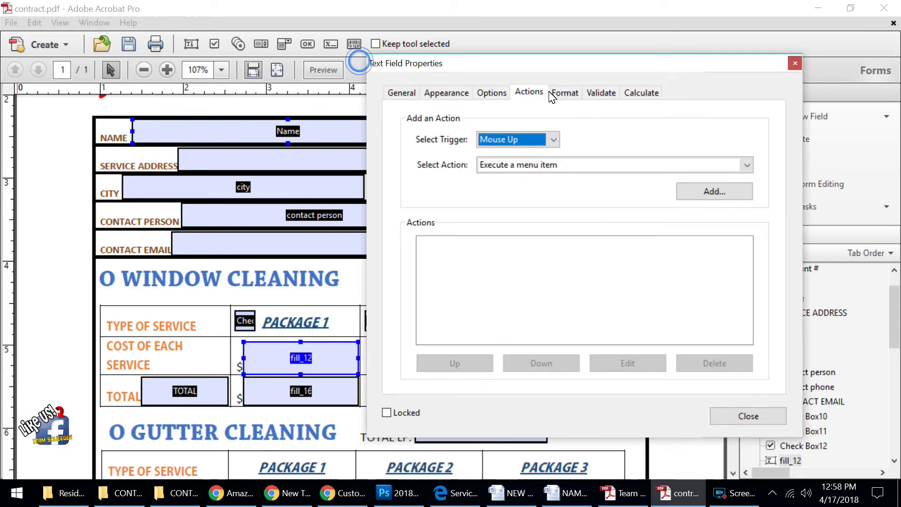
left_click(563, 94)
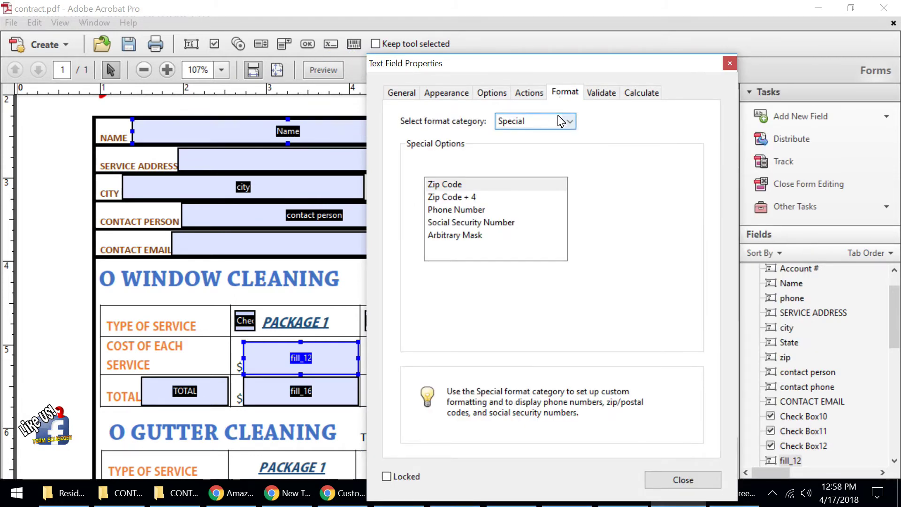
left_click(572, 123)
left_click(570, 149)
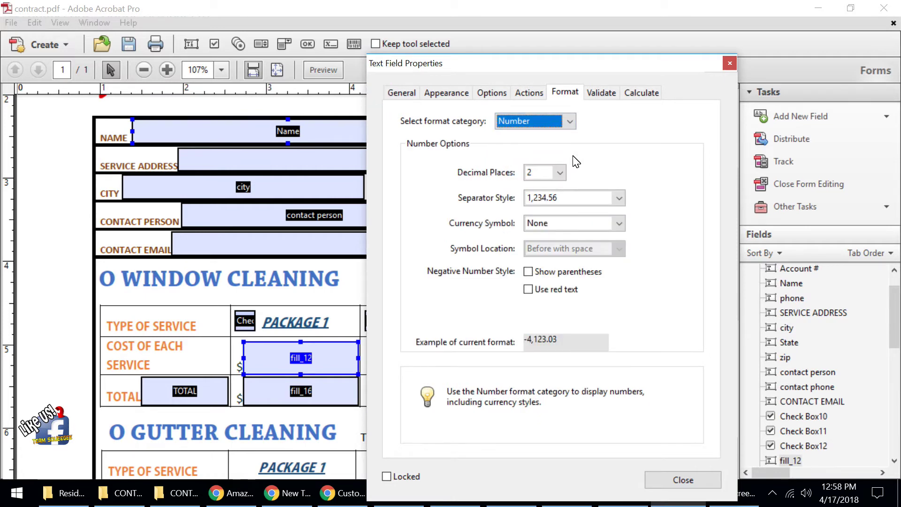
left_click(619, 225)
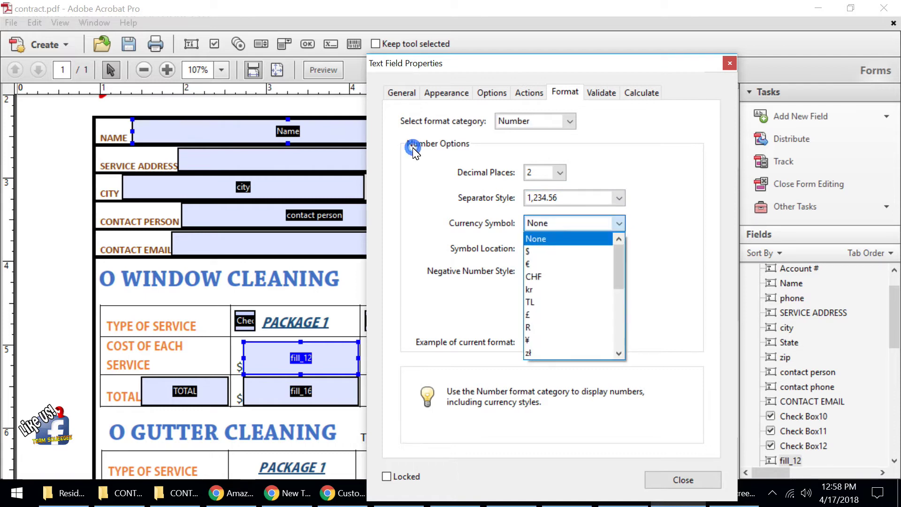
left_click(597, 254)
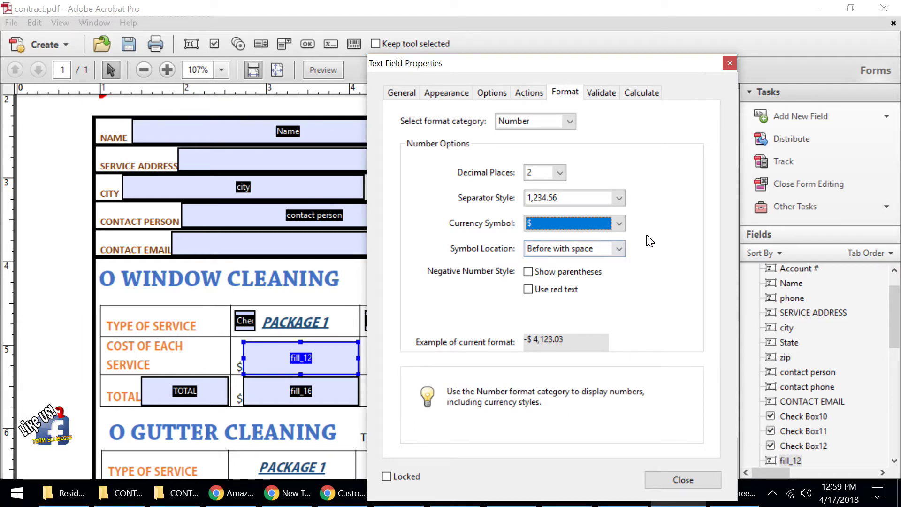
left_click(619, 223)
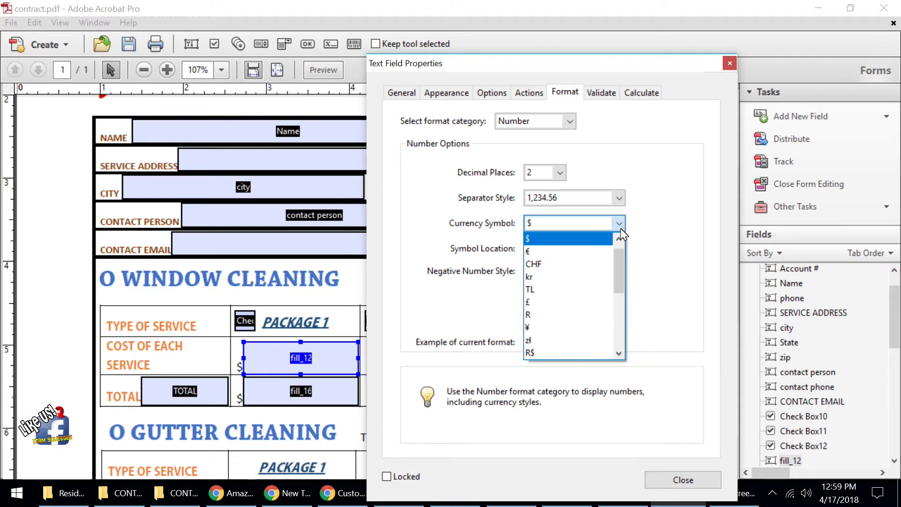
left_click(619, 238)
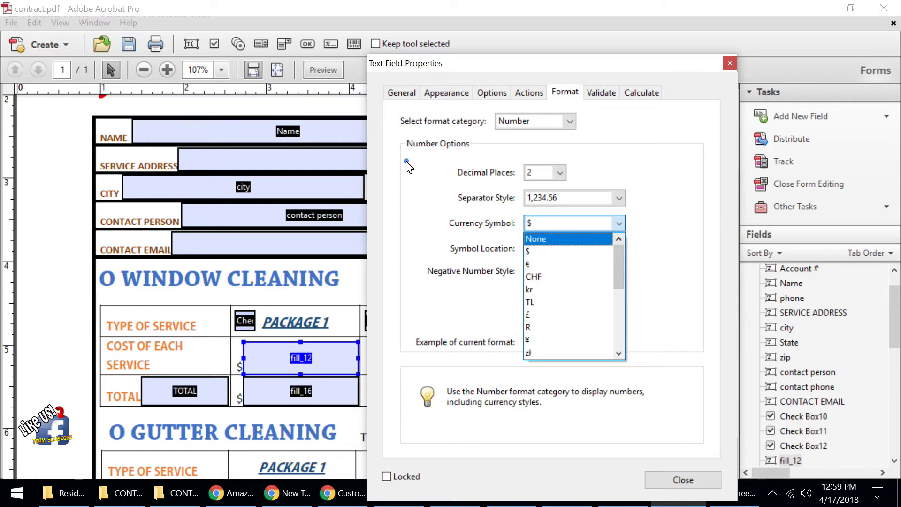
left_click(407, 163)
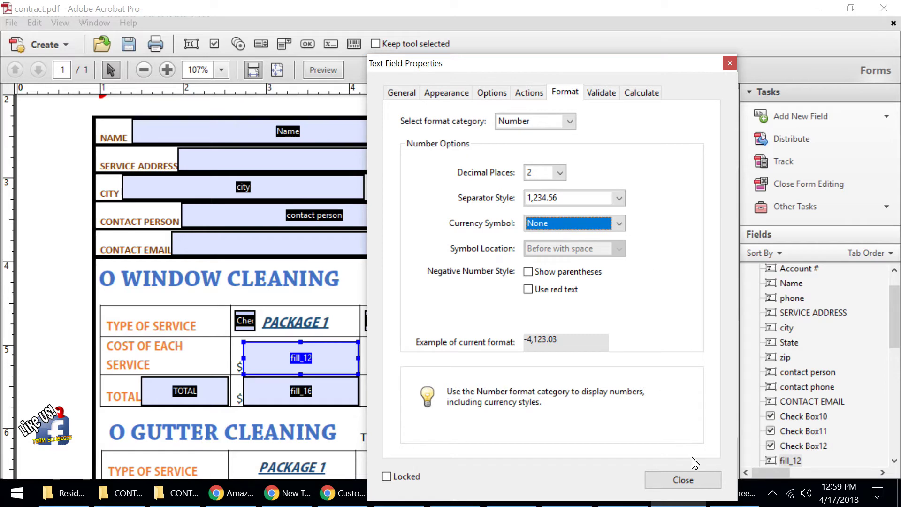
left_click(684, 480)
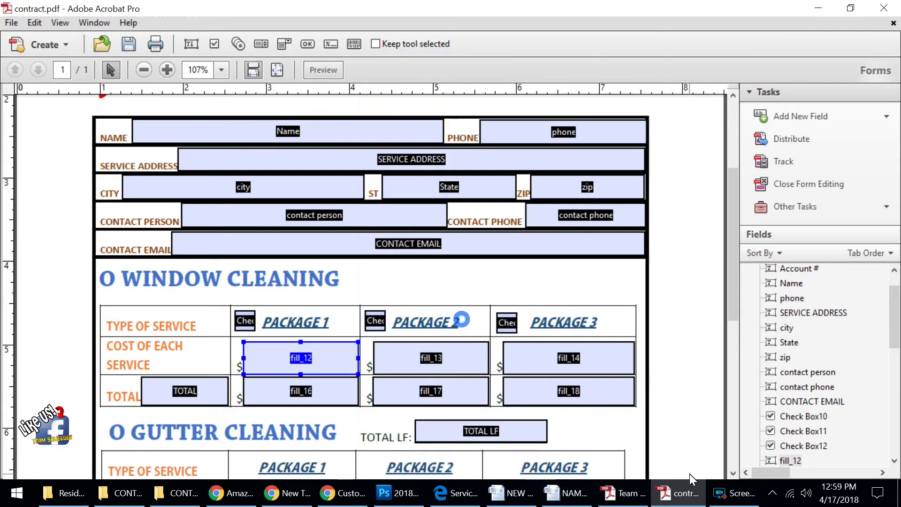
Give the Window Cleaning Package 2 cost field (fill_13) the Number format
right_click(457, 362)
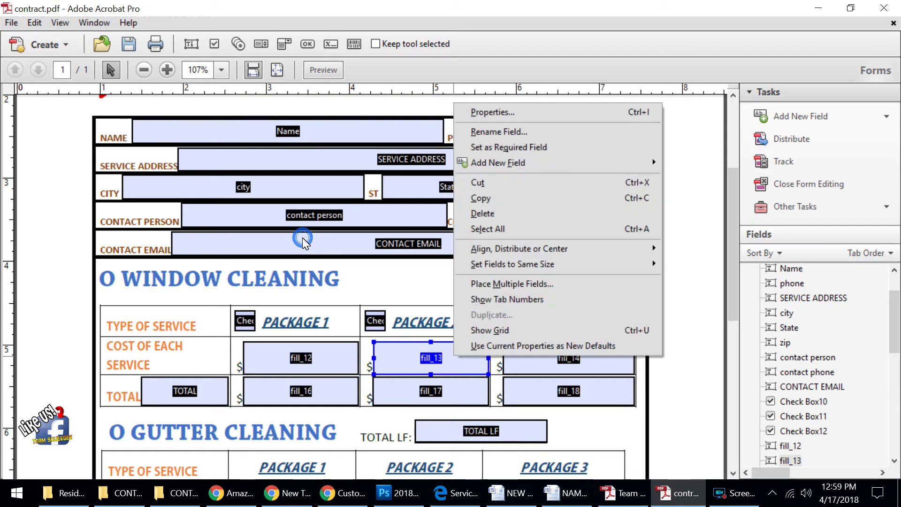
left_click(507, 114)
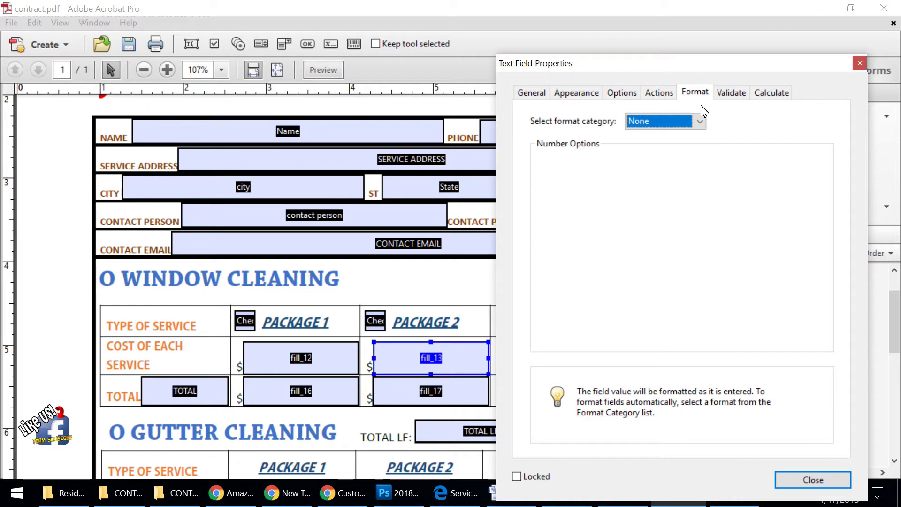
left_click(700, 121)
left_click(642, 148)
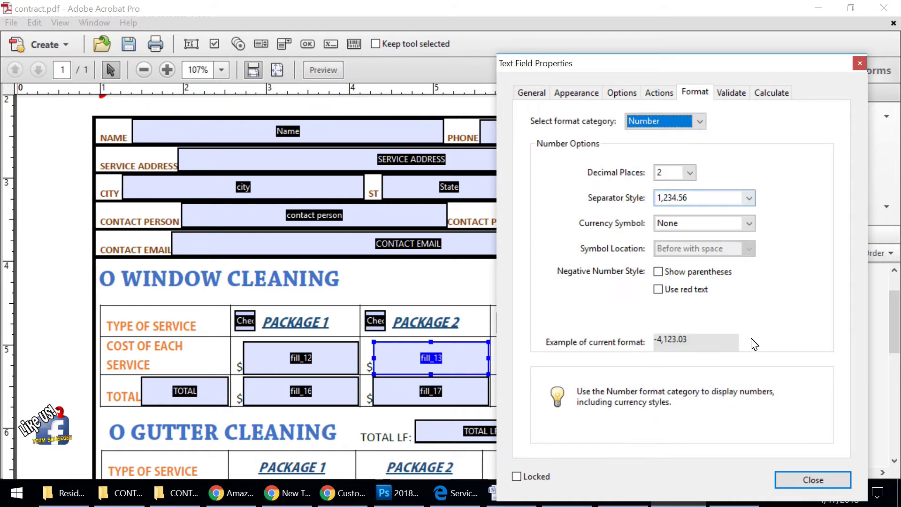
left_click(813, 480)
Give the Window Cleaning Package 3 cost field (fill_14) the Number format
right_click(601, 357)
left_click(620, 111)
left_click(324, 120)
left_click(296, 134)
left_click(437, 479)
Give the Window Cleaning Package 1 total field (fill_16) the Number format
scroll(283, 360, "up", 1)
right_click(283, 360)
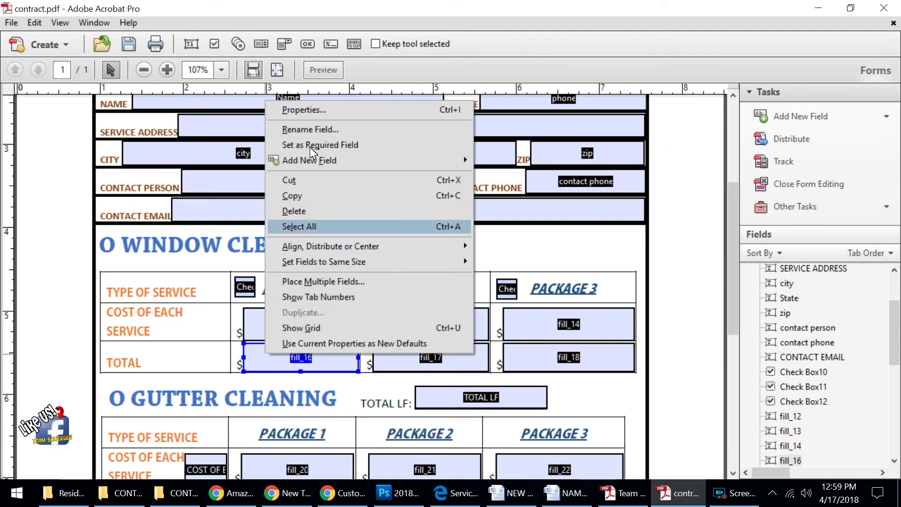
left_click(300, 108)
left_click(682, 479)
Give the Window Cleaning Package 2 total field (fill_17) the Number format
right_click(422, 357)
left_click(441, 111)
left_click(700, 121)
left_click(657, 140)
left_click(812, 481)
Give the Window Cleaning Package 3 total field (fill_18) the Number format
right_click(587, 357)
left_click(611, 110)
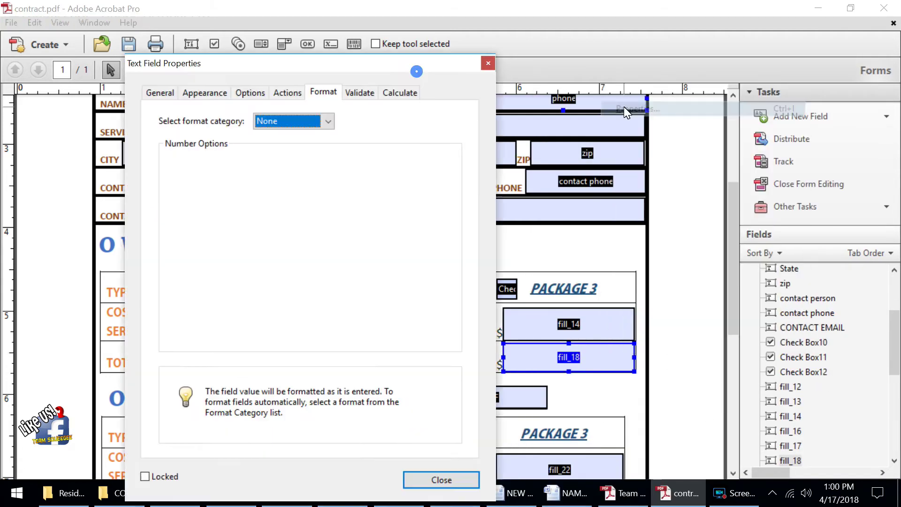
left_click(324, 122)
key("Down")
key("Return")
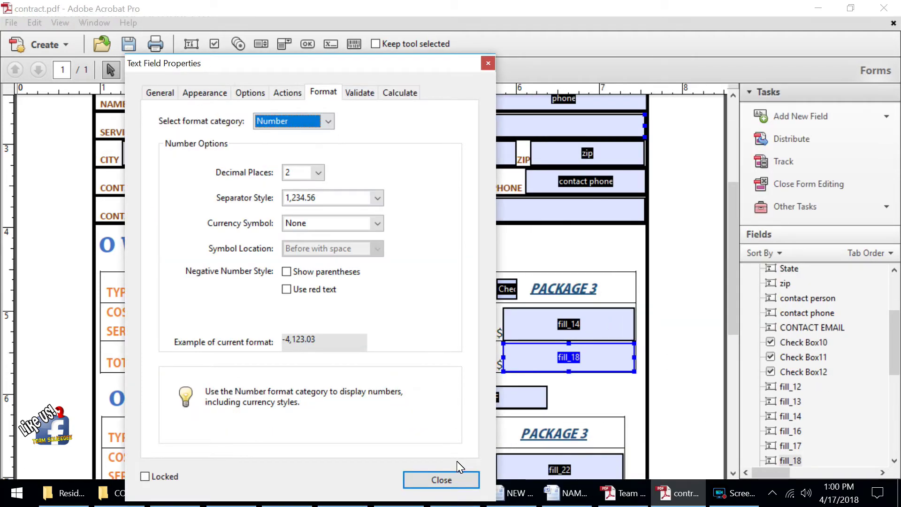
left_click(442, 480)
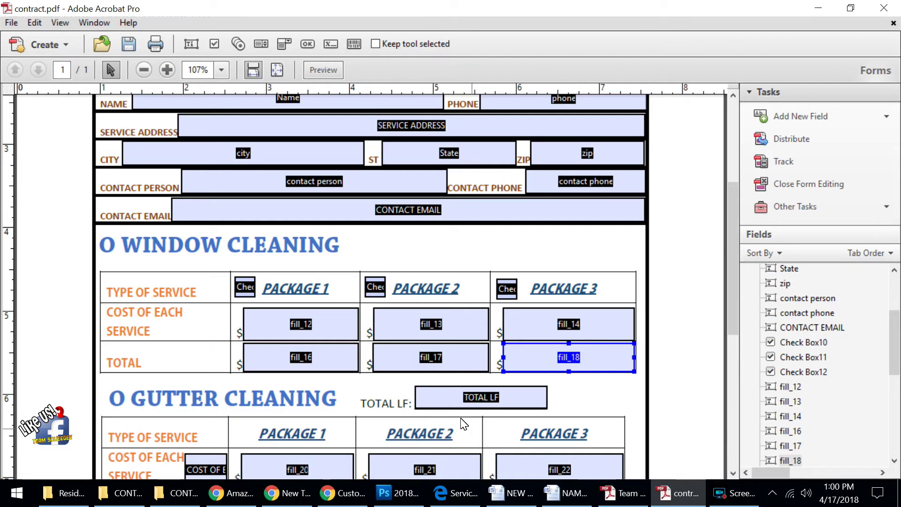
left_click(562, 395)
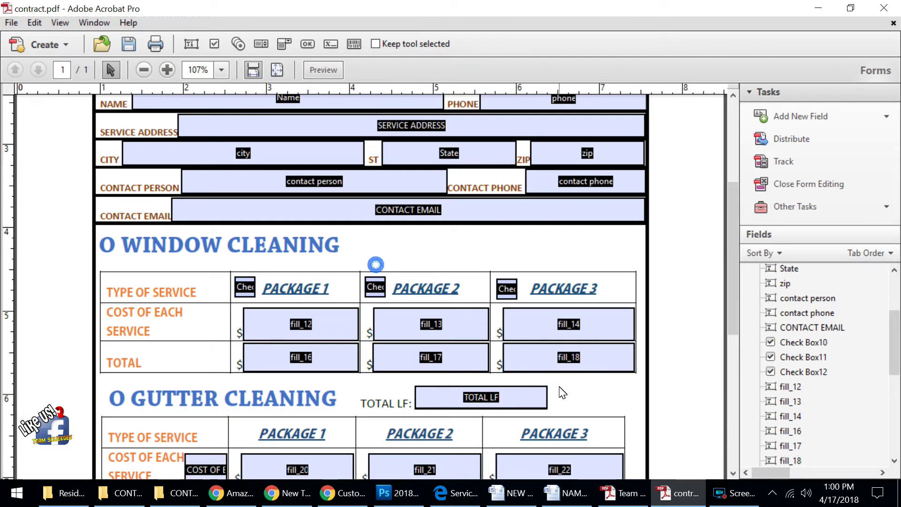
left_click(440, 325)
left_click(532, 331)
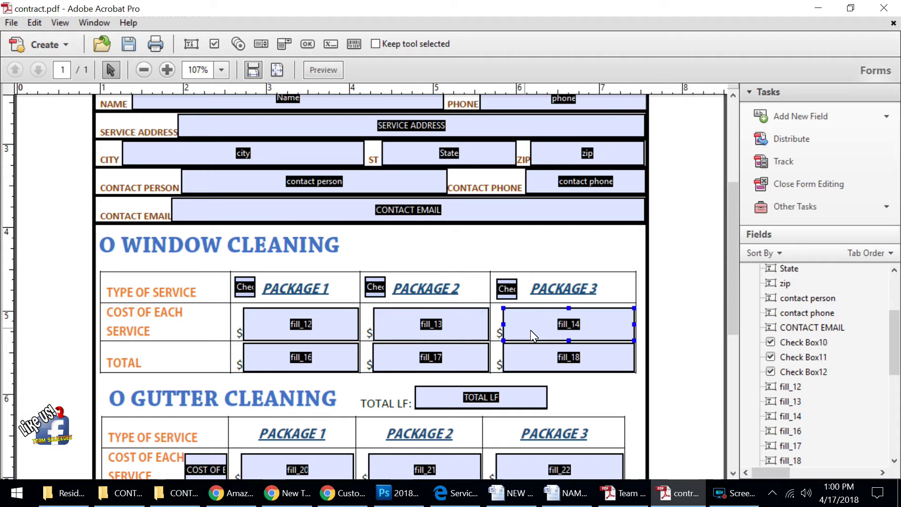
left_click(533, 369)
left_click(538, 335)
left_click(500, 331)
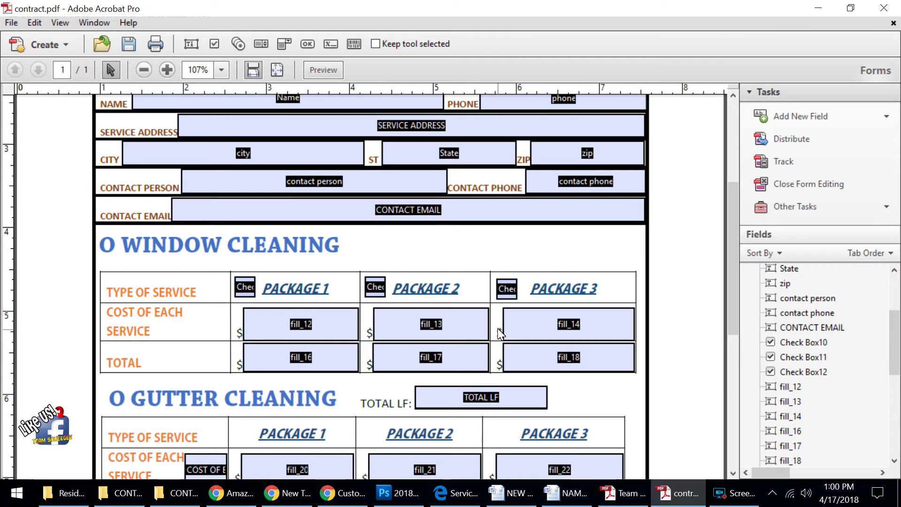
left_click(527, 362)
Give the TOTAL LF field beside the Gutter Cleaning heading the Number format
scroll(514, 348, "down", 2)
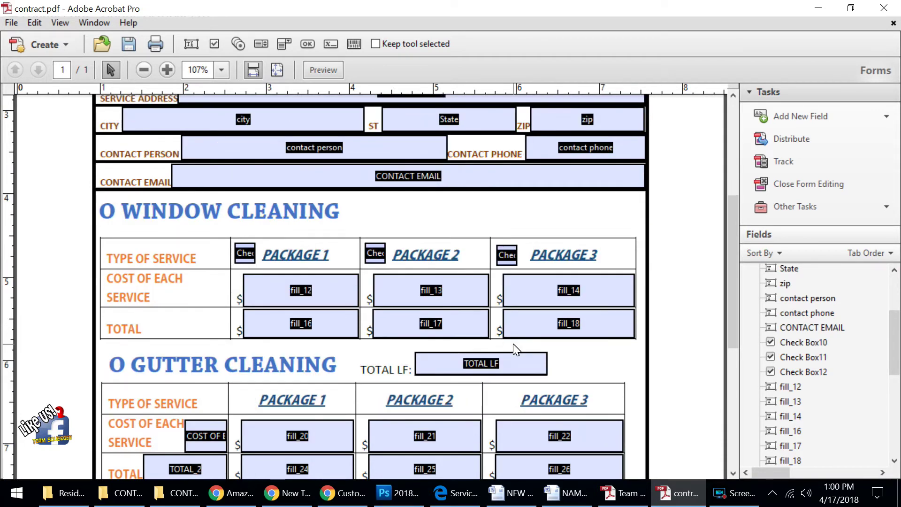
left_click(502, 339)
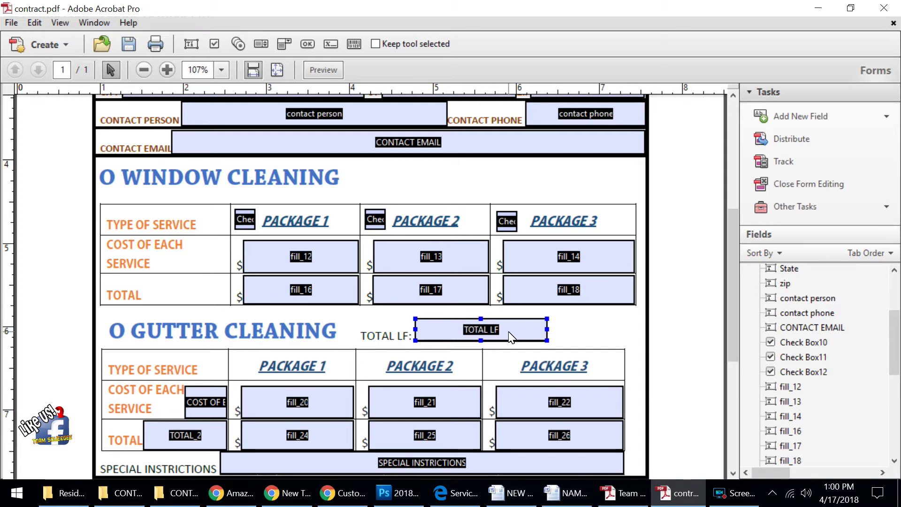
right_click(511, 337)
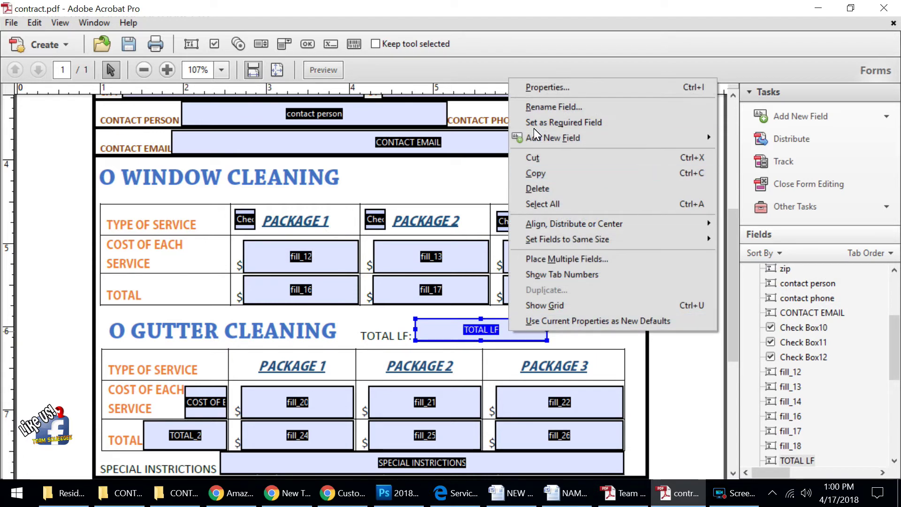
left_click(536, 94)
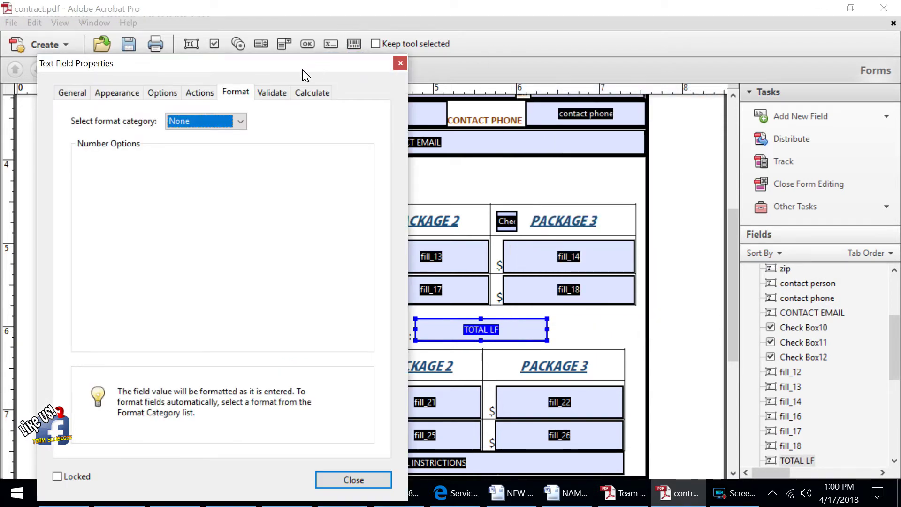
left_click(240, 121)
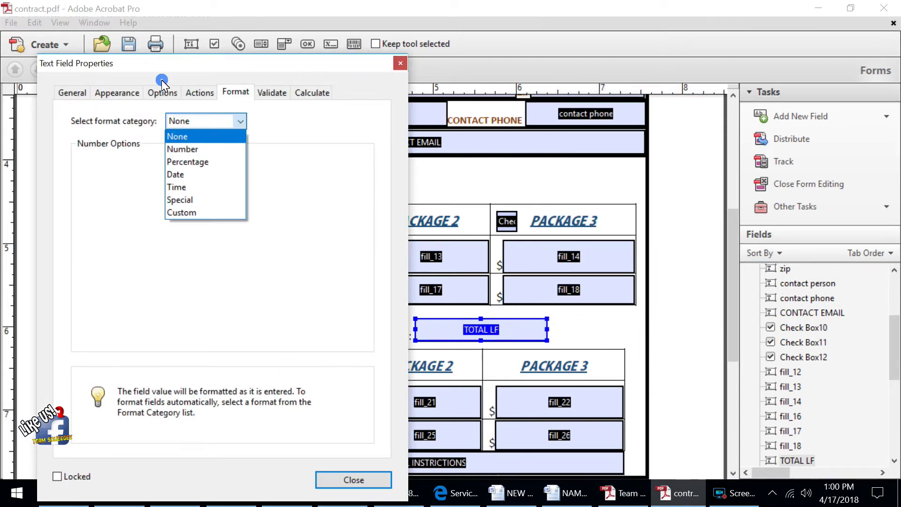
left_click(231, 149)
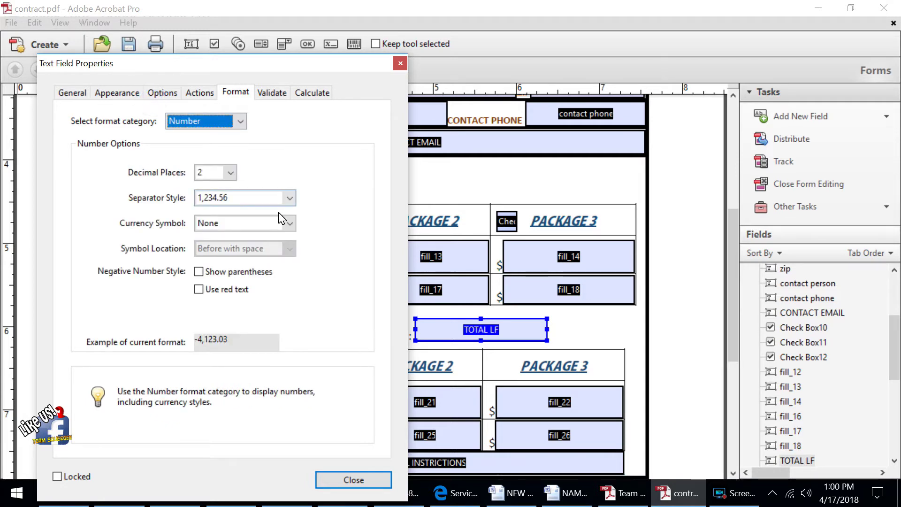
left_click(348, 482)
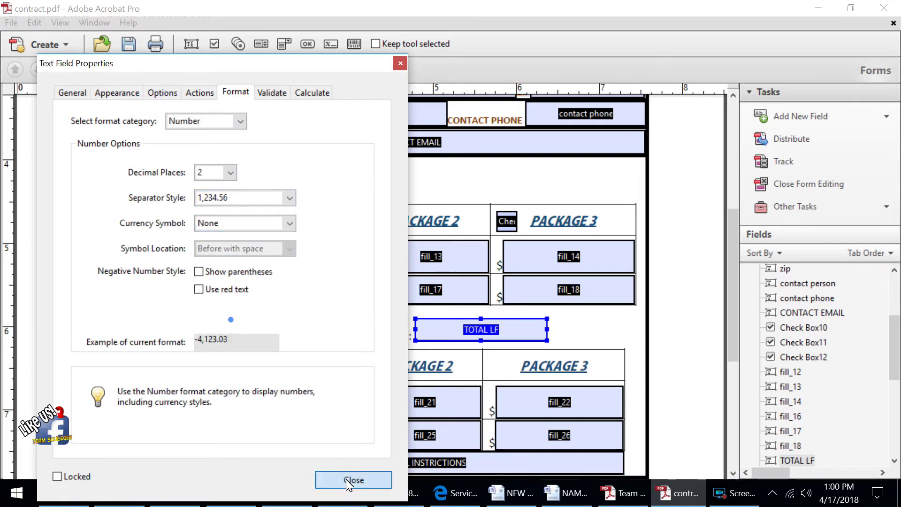
Add a check box beside the PACKAGE 1 heading in the Gutter Cleaning table
scroll(329, 368, "down", 3)
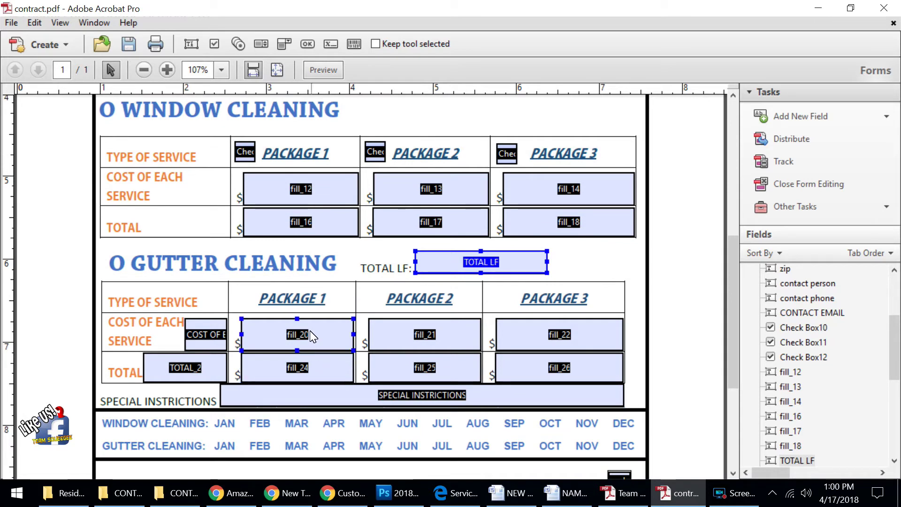
left_click(264, 195)
left_click(284, 210)
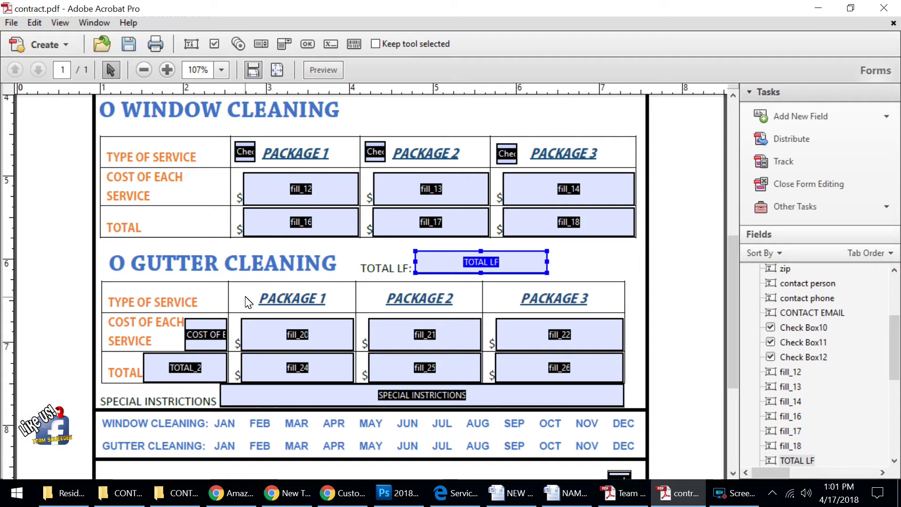
right_click(165, 201)
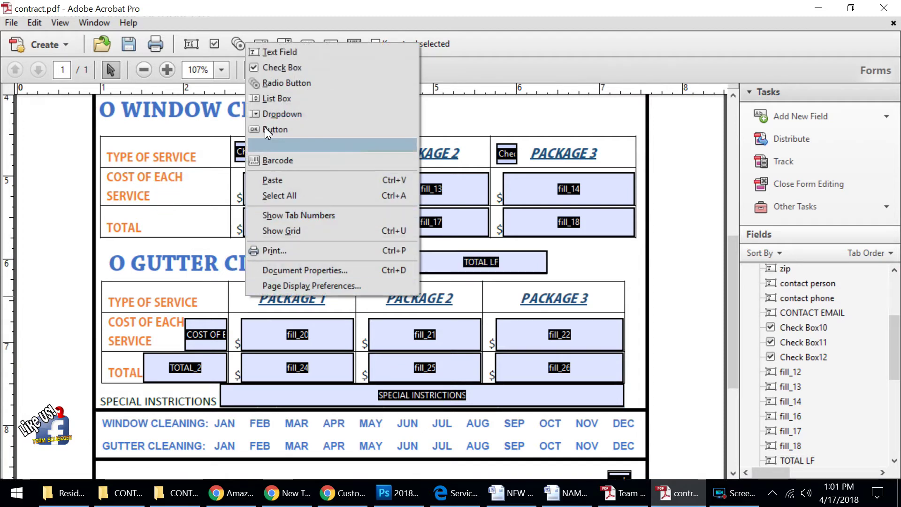
left_click(270, 68)
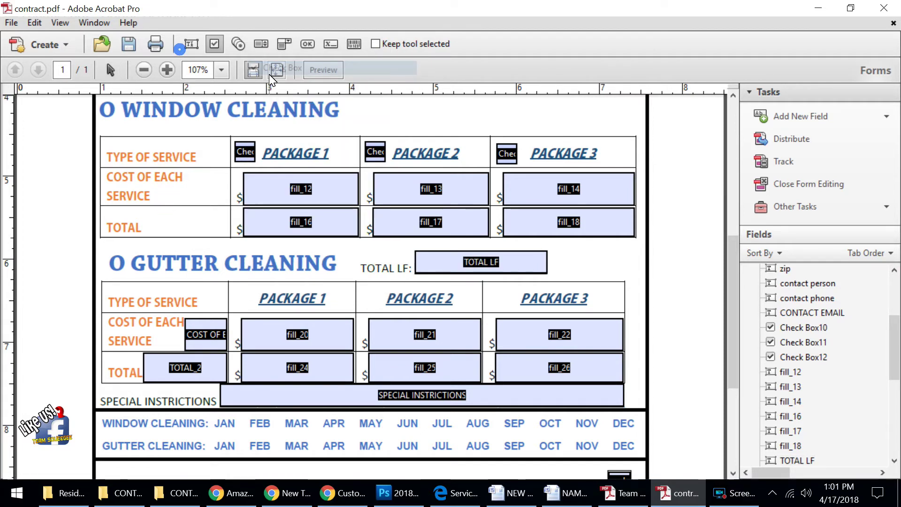
left_click(238, 292)
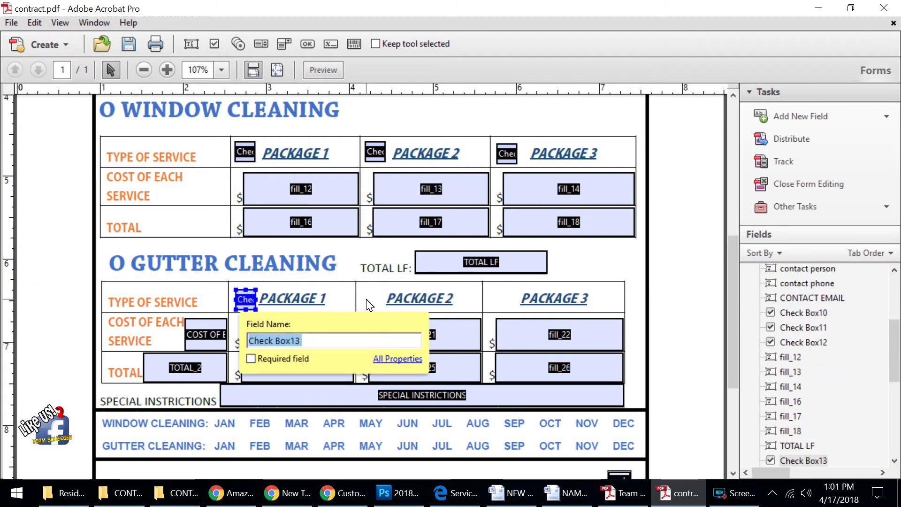
left_click(244, 199)
left_click(422, 350)
left_click(371, 317)
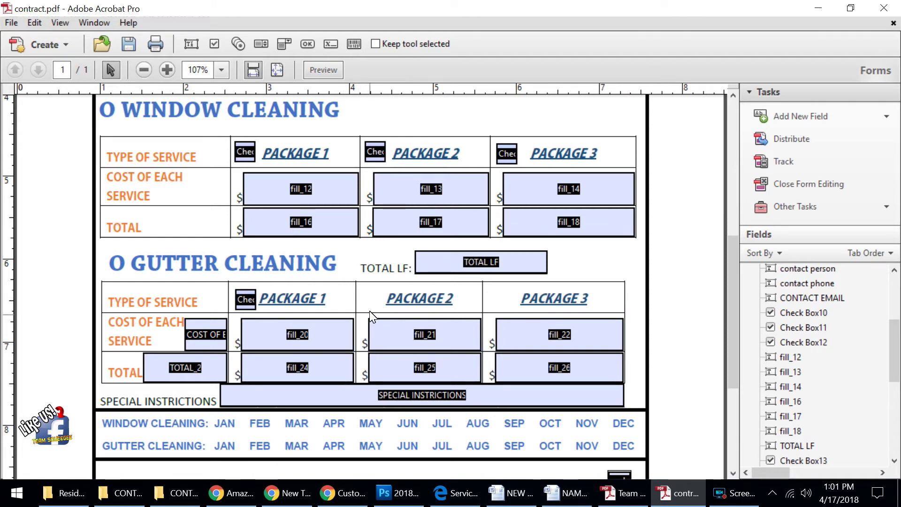
Delete the unneeded text fields beside the COST OF EACH SERVICE and TOTAL labels in the Gutter Cleaning table
left_click(217, 329)
left_click(144, 220)
key("Delete")
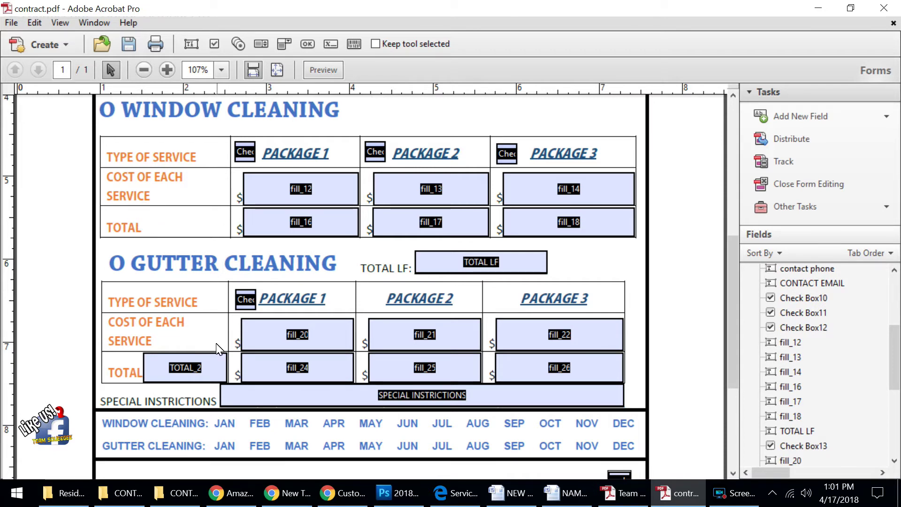
left_click(220, 367)
key("Delete")
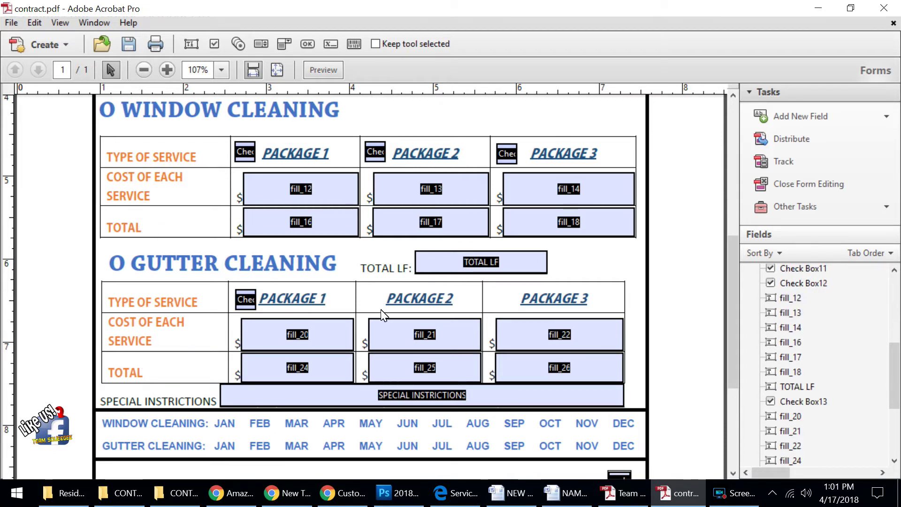
Add check boxes beside the PACKAGE 2 and PACKAGE 3 headings in the Gutter Cleaning table
left_click(369, 299)
left_click(502, 300)
left_click(519, 336)
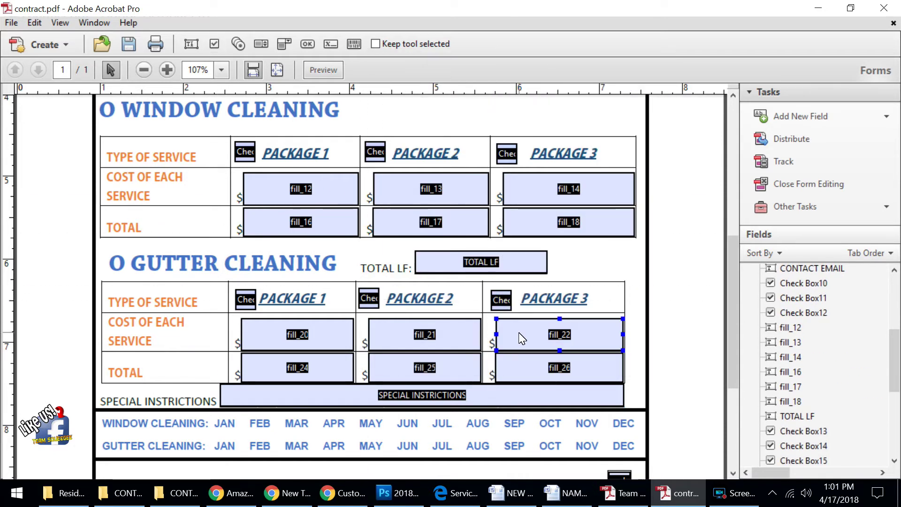
scroll(521, 338, "down", 3)
left_click(318, 272)
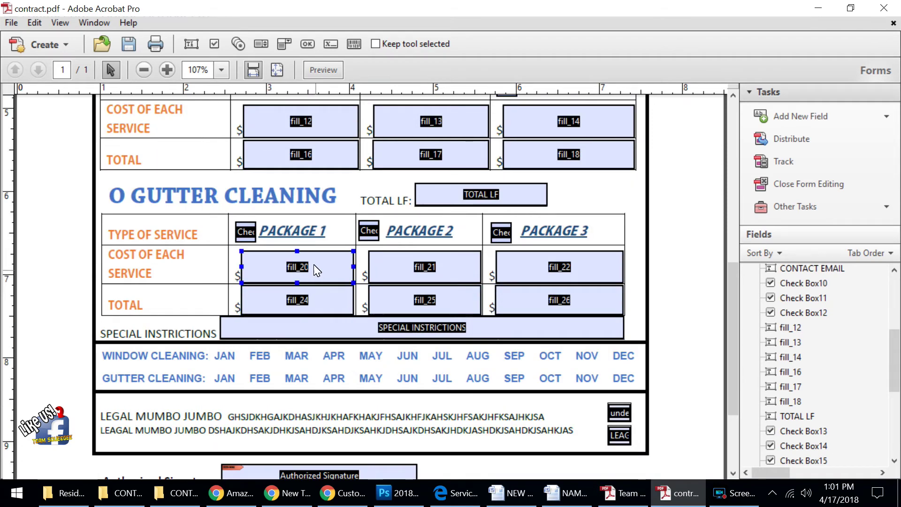
left_click(424, 344)
left_click(419, 337)
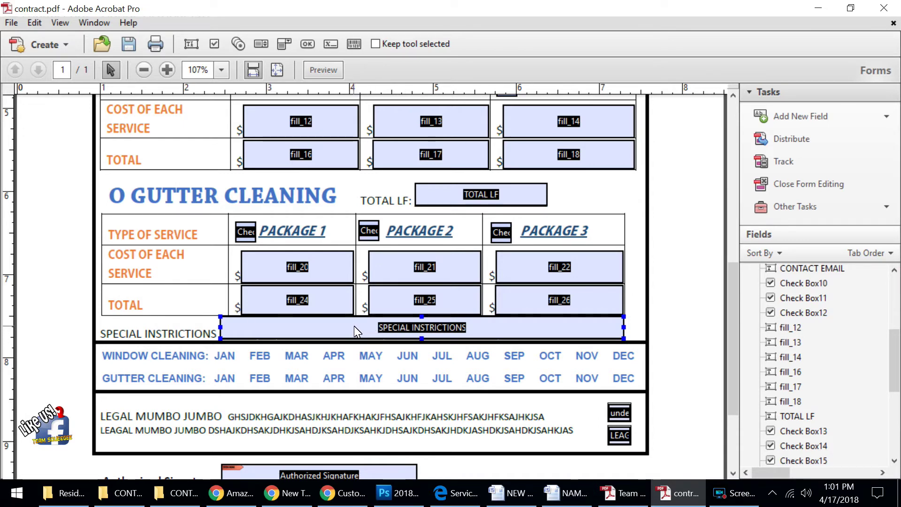
Add a check box over JAN in the Window Cleaning month row
scroll(354, 325, "down", 1)
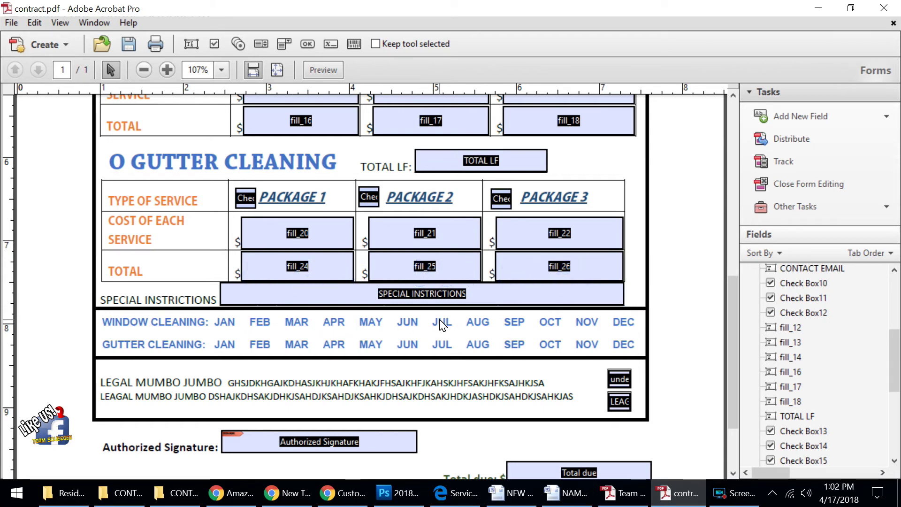
right_click(219, 336)
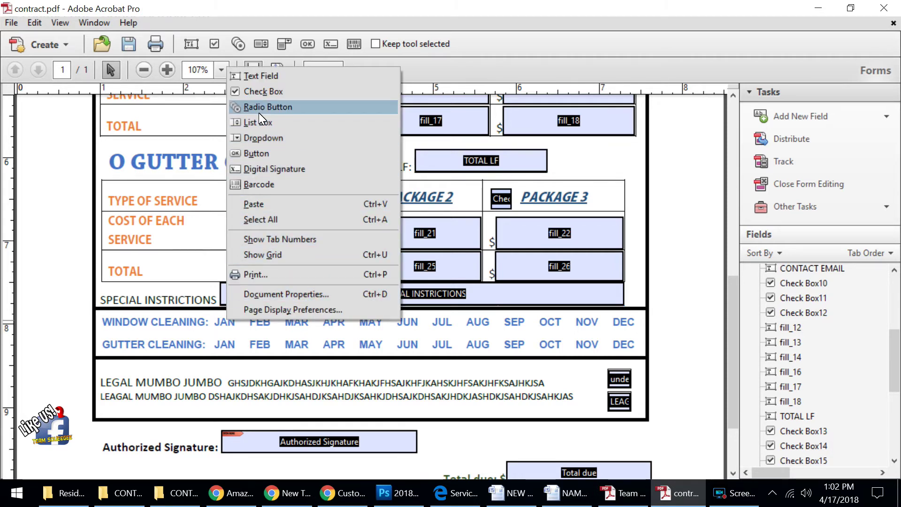
left_click(257, 92)
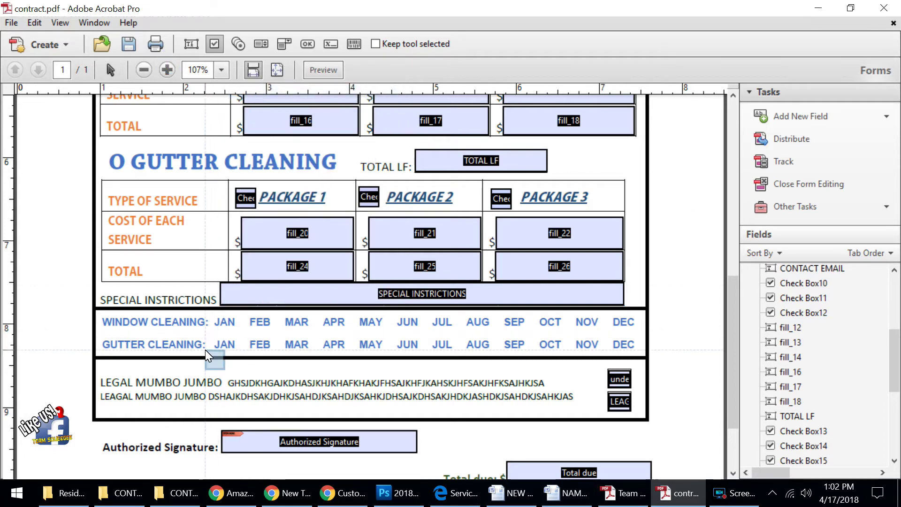
left_click(214, 312)
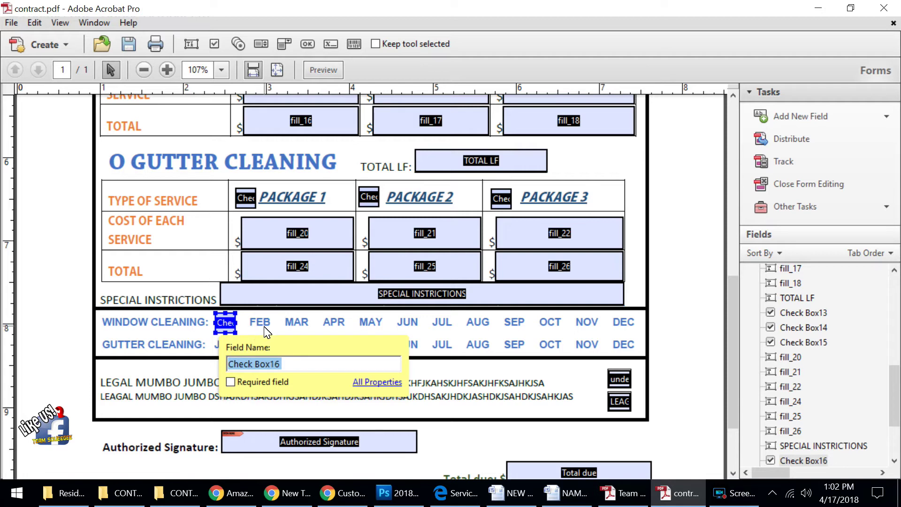
Set both the border color and the fill color of the Window Cleaning JAN check box to No Color
left_click(375, 383)
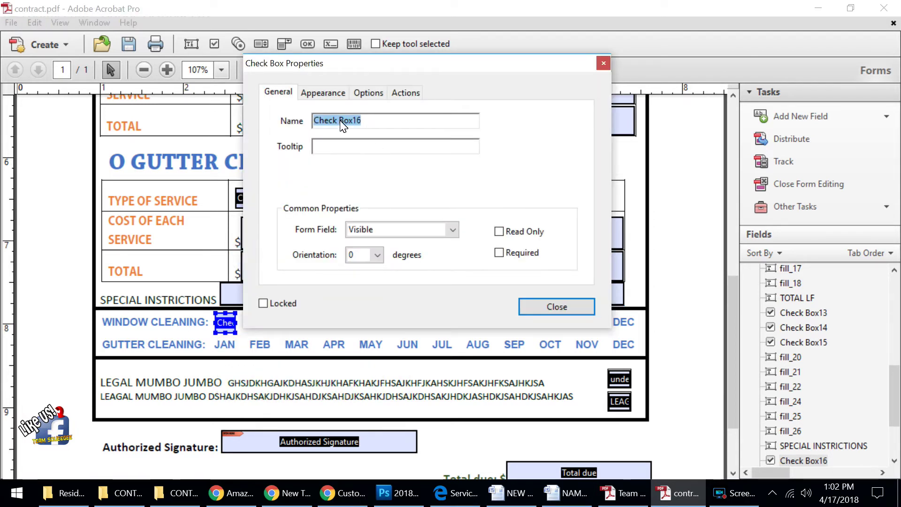
left_click(328, 95)
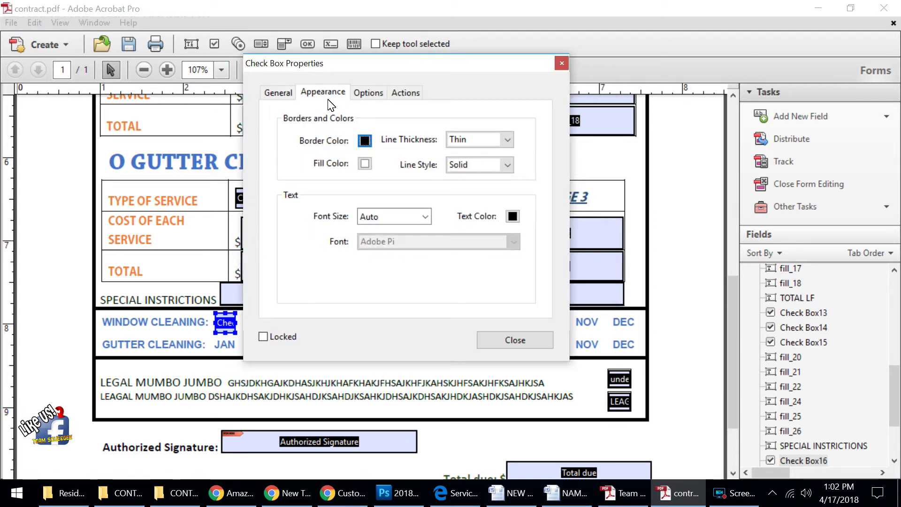
left_click(365, 141)
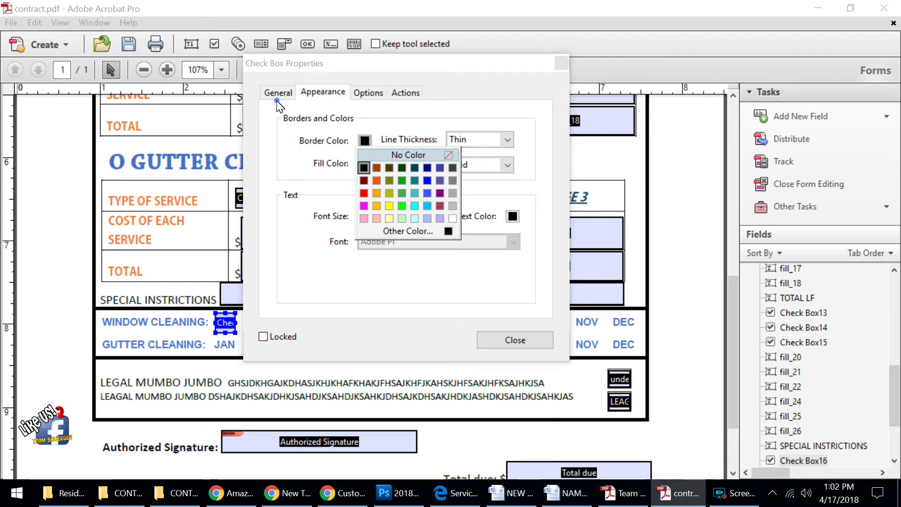
left_click(416, 155)
left_click(370, 166)
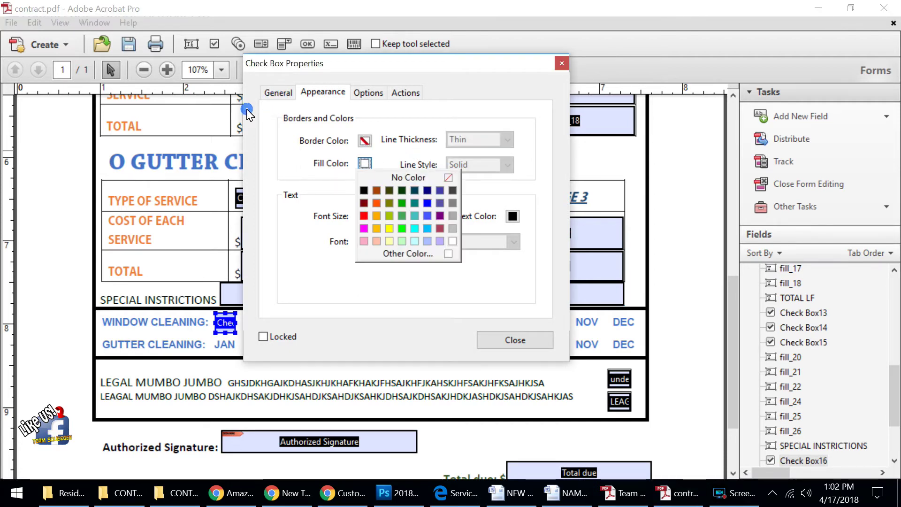
left_click(397, 179)
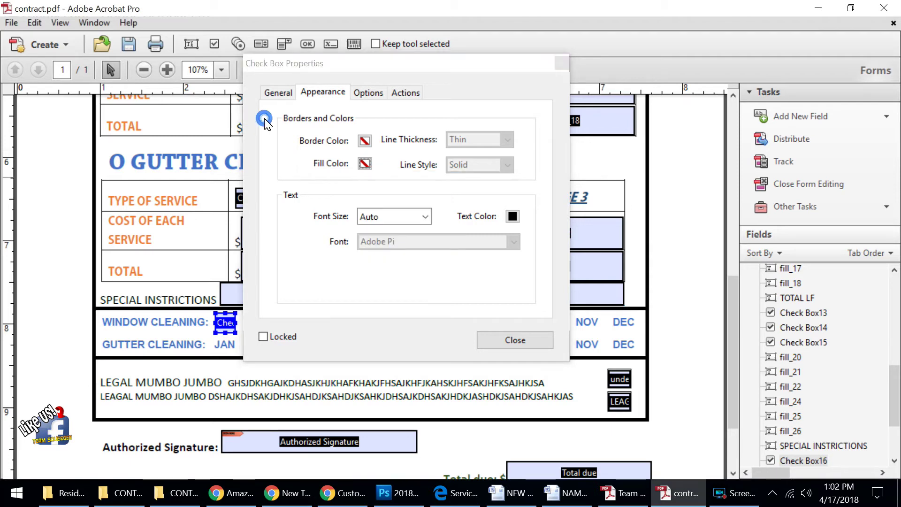
left_click(512, 344)
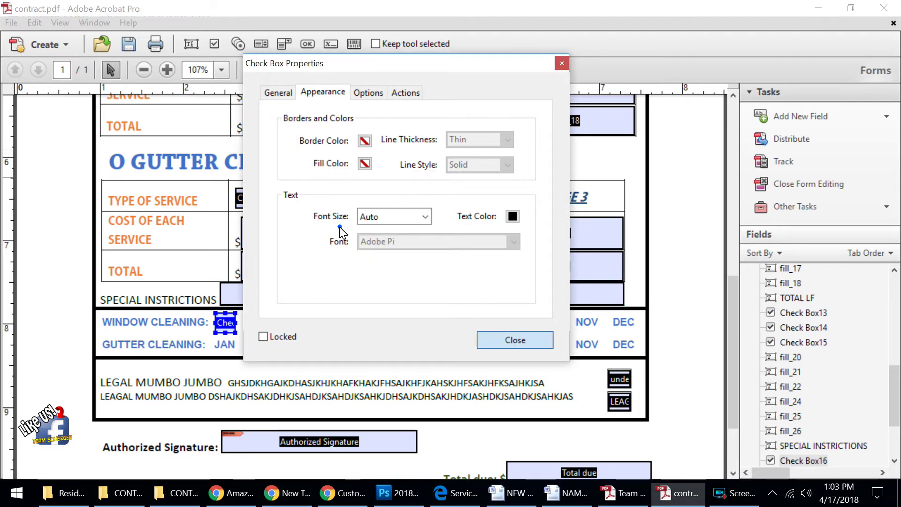
left_click(212, 220)
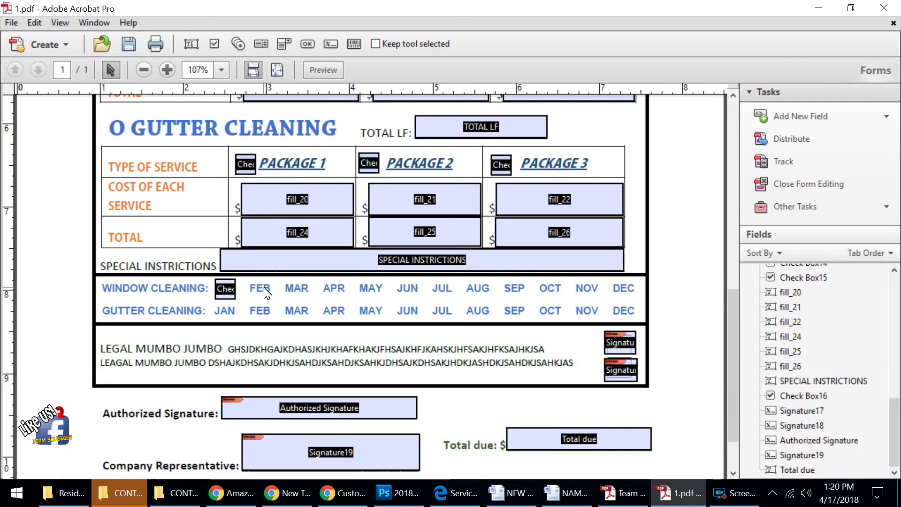
Add check boxes over FEB, MAR, APR and MAY in the Window Cleaning month row
right_click(265, 286)
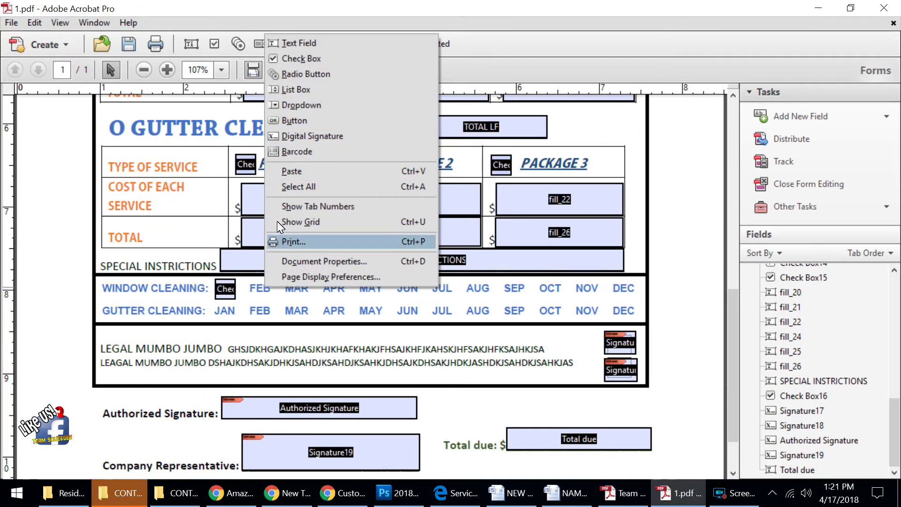
left_click(287, 58)
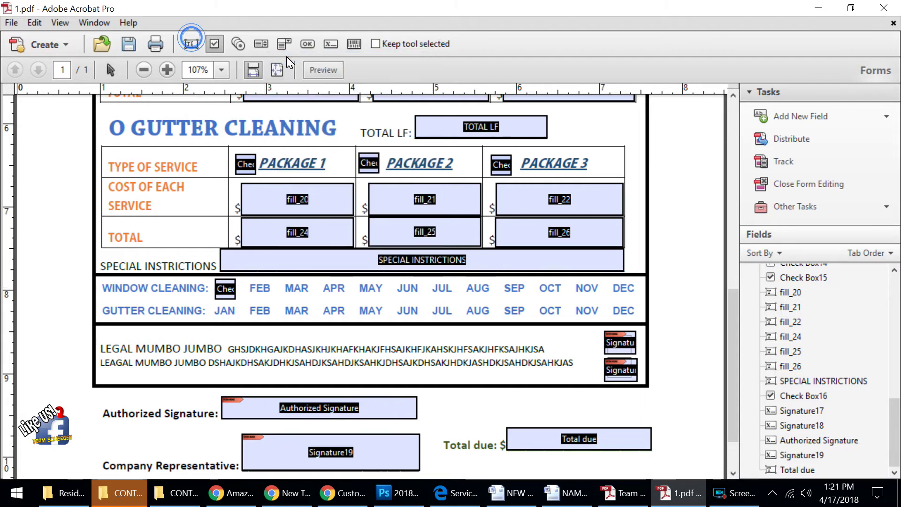
left_click(250, 280)
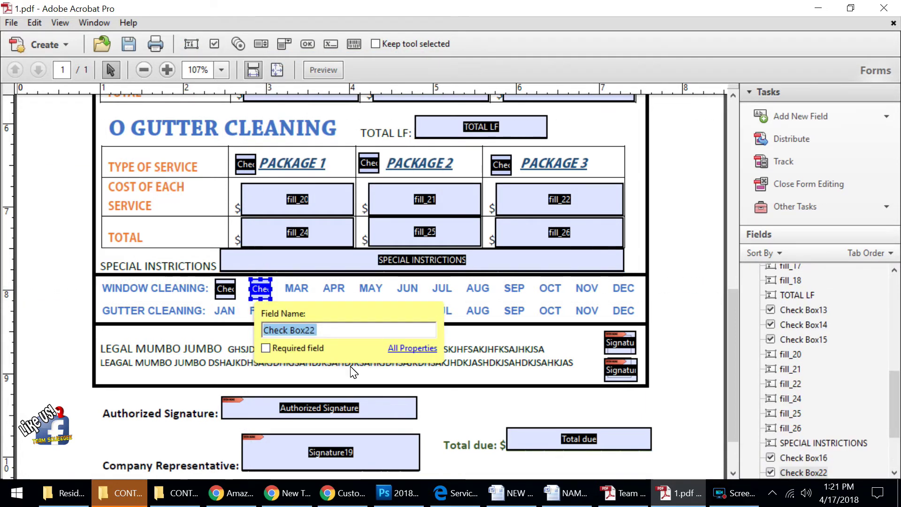
right_click(296, 291)
left_click(324, 58)
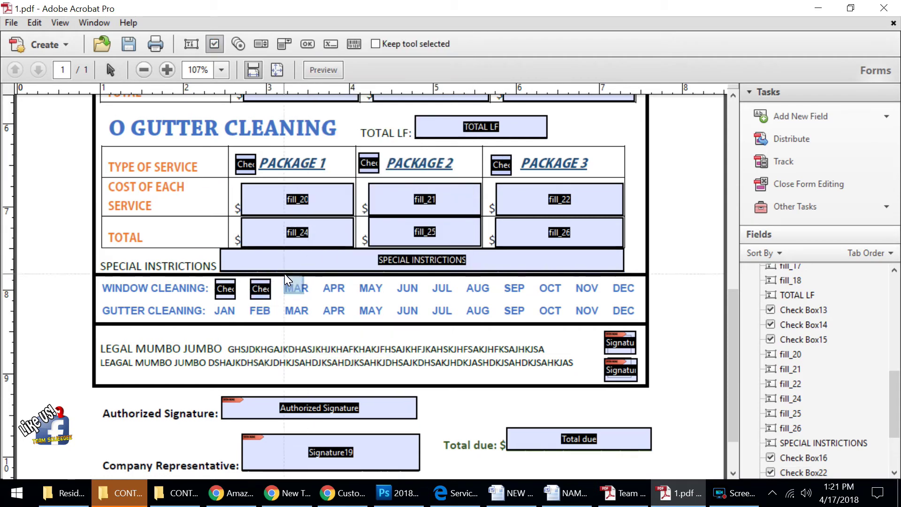
left_click(286, 279)
right_click(332, 277)
left_click(362, 54)
left_click(325, 281)
right_click(375, 277)
left_click(403, 58)
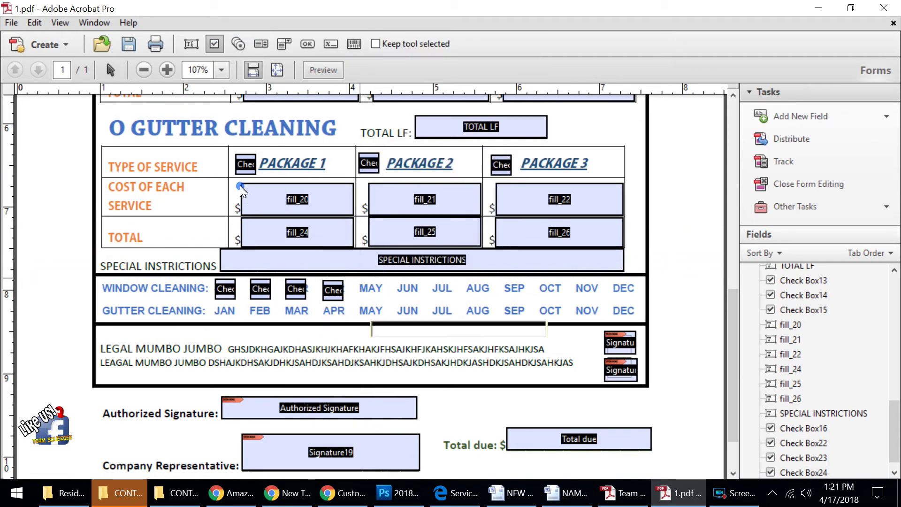
left_click(361, 278)
Add check boxes over JUN, JUL, AUG and SEP in the Window Cleaning month row
right_click(408, 277)
left_click(417, 58)
left_click(399, 279)
right_click(442, 281)
left_click(458, 58)
left_click(433, 280)
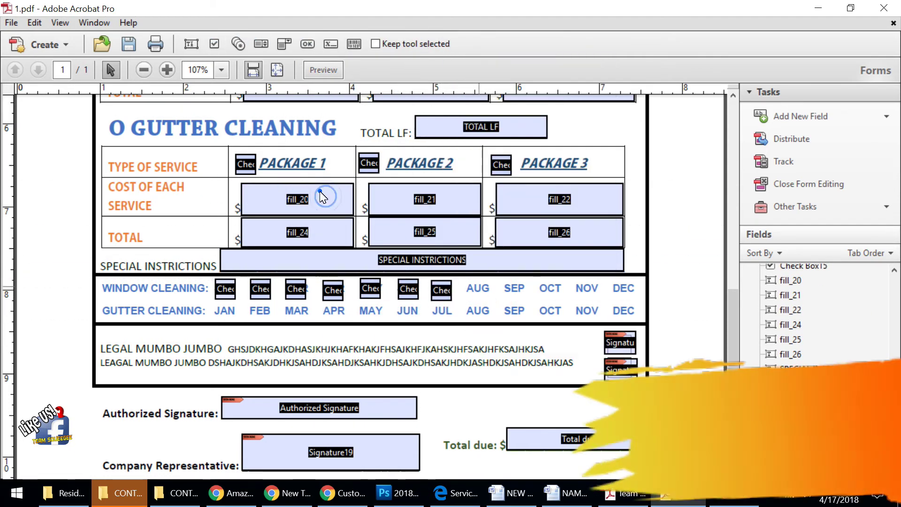
right_click(478, 282)
left_click(497, 59)
left_click(469, 279)
right_click(512, 281)
left_click(527, 56)
left_click(515, 286)
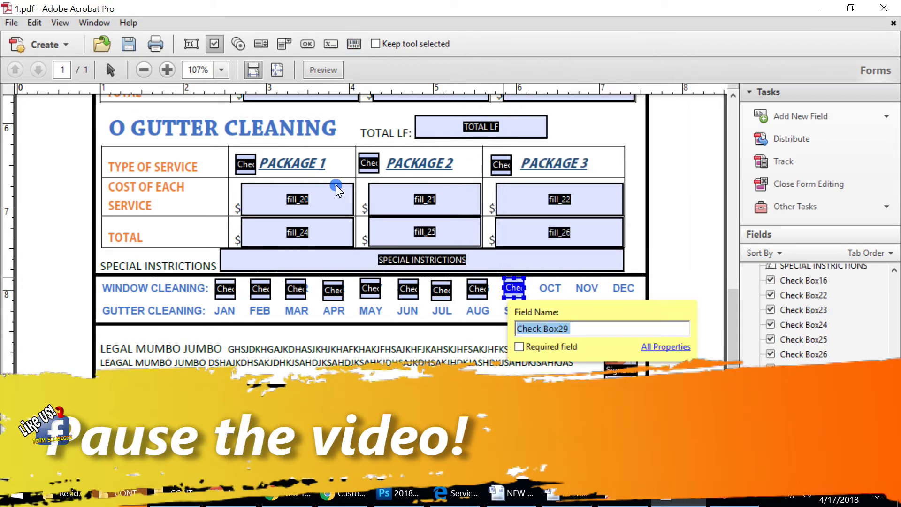
Add check boxes over OCT, NOV and DEC in the Window Cleaning month row
right_click(550, 281)
left_click(567, 57)
left_click(550, 288)
right_click(578, 284)
left_click(594, 57)
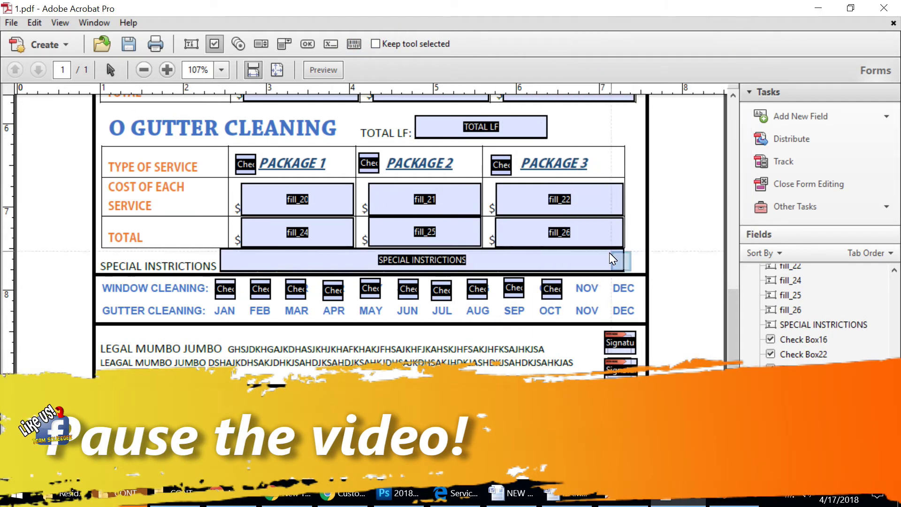
left_click(588, 288)
right_click(620, 286)
left_click(637, 57)
left_click(618, 288)
Add check boxes over JAN, FEB, MAR and APR in the Gutter Cleaning month row
right_click(227, 310)
left_click(243, 56)
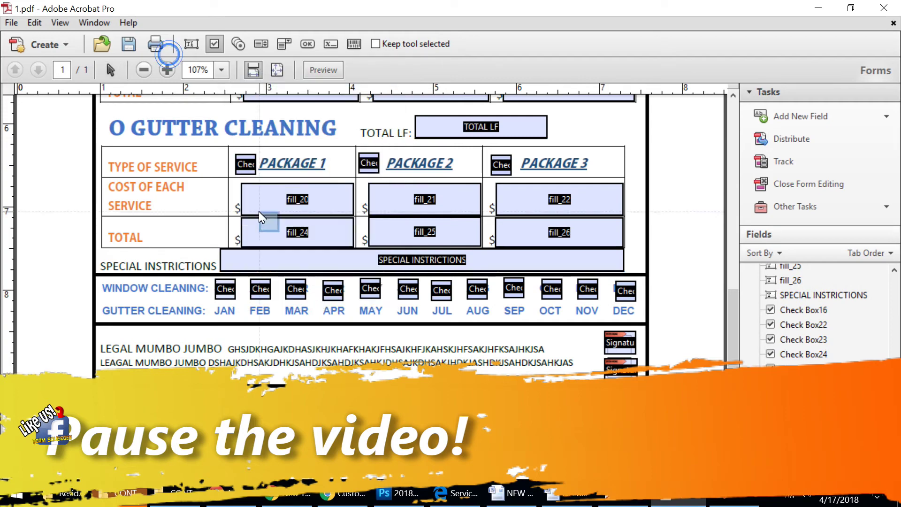
left_click(228, 312)
right_click(252, 308)
left_click(268, 57)
left_click(251, 303)
right_click(255, 305)
left_click(272, 83)
left_click(286, 303)
right_click(324, 305)
left_click(340, 78)
left_click(323, 304)
Add check boxes over MAY, JUN, JUL and AUG in the Gutter Cleaning month row
right_click(367, 306)
left_click(402, 78)
left_click(361, 303)
right_click(410, 308)
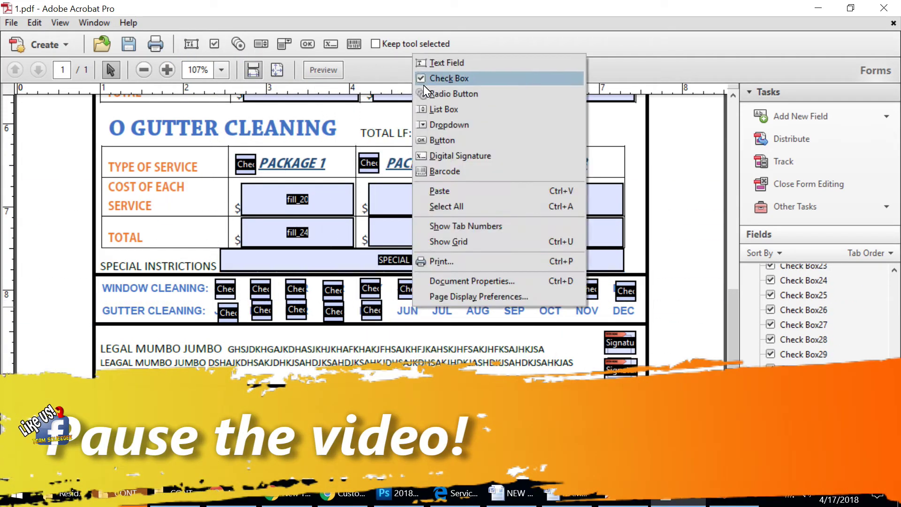
left_click(446, 78)
left_click(399, 304)
right_click(446, 307)
left_click(469, 81)
left_click(432, 303)
right_click(467, 308)
left_click(489, 79)
left_click(477, 310)
Add check boxes over SEP, OCT, NOV and DEC in the Gutter Cleaning month row
right_click(509, 307)
left_click(529, 79)
left_click(516, 310)
right_click(557, 316)
left_click(591, 77)
left_click(562, 310)
right_click(587, 310)
left_click(623, 77)
left_click(589, 309)
right_click(615, 310)
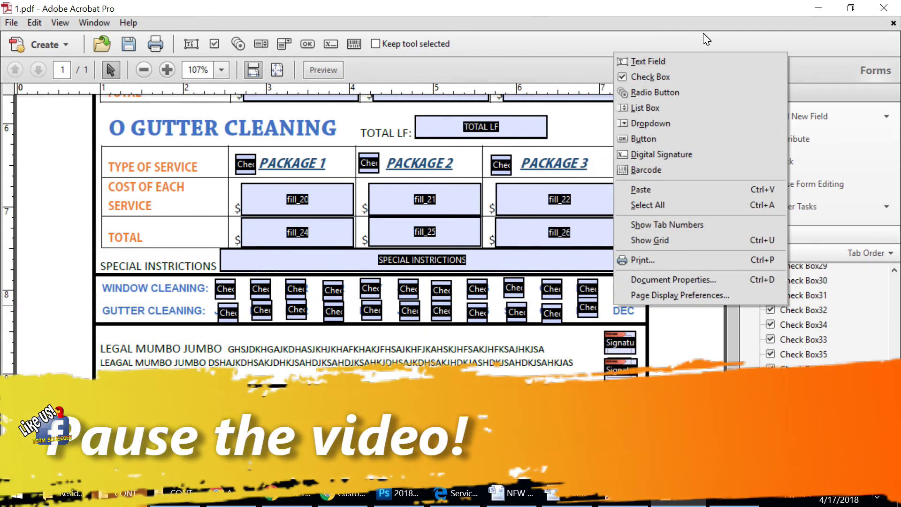
left_click(679, 77)
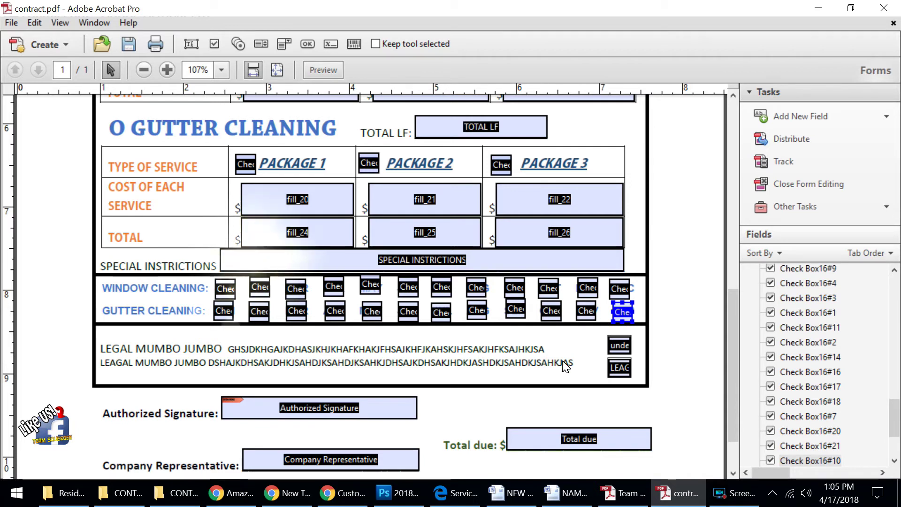
Delete the text fields from the two boxes beside the LEGAL MUMBO JUMBO lines
left_click(613, 348, "ctrl")
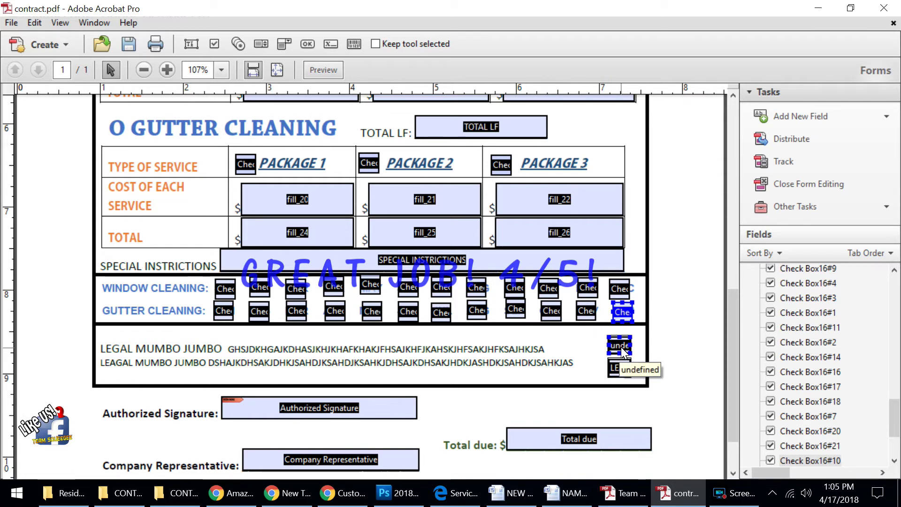
left_click(622, 348, "ctrl")
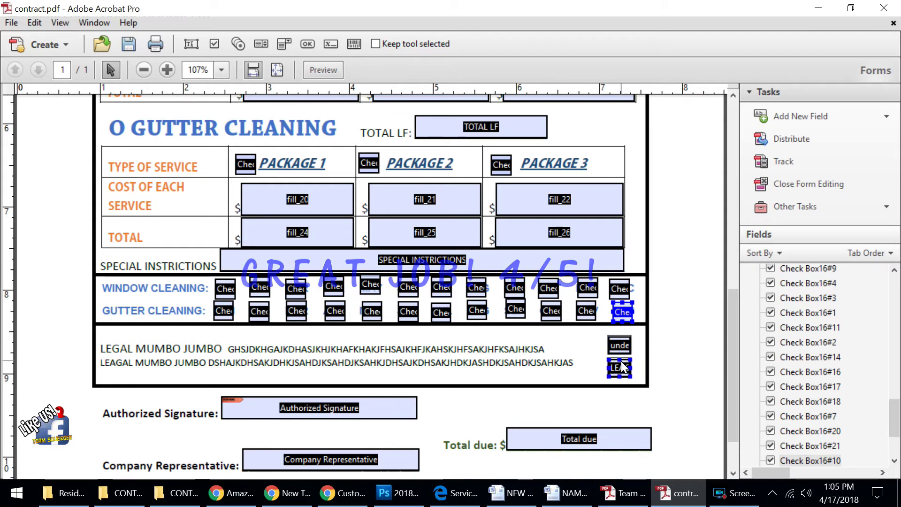
left_click(615, 348, "ctrl")
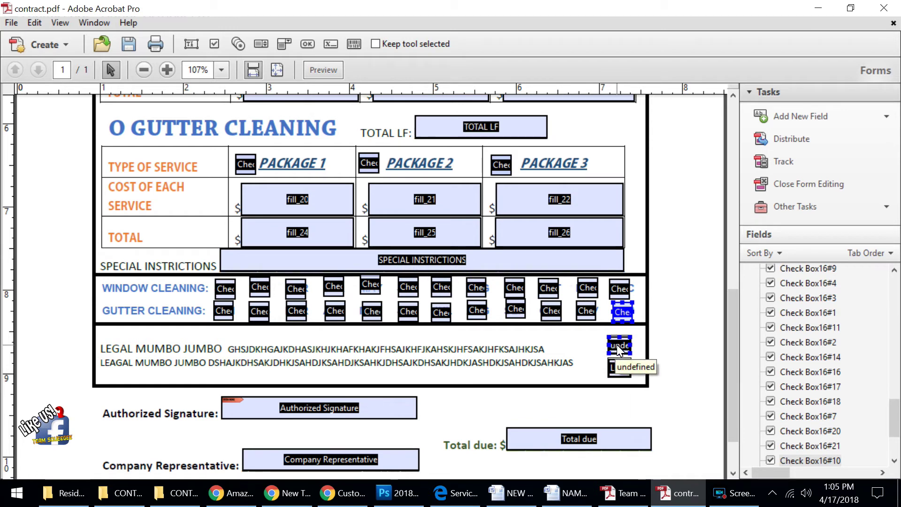
left_click(617, 344)
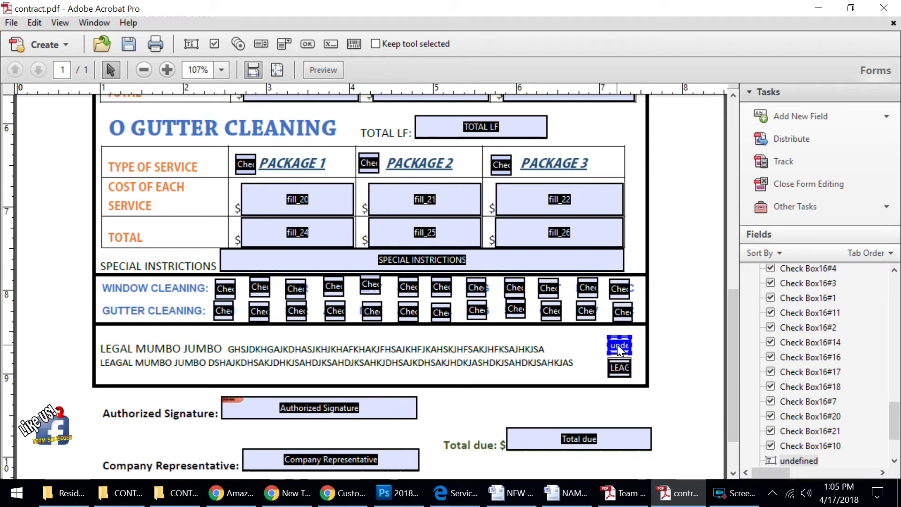
key("Delete")
key("Delete")
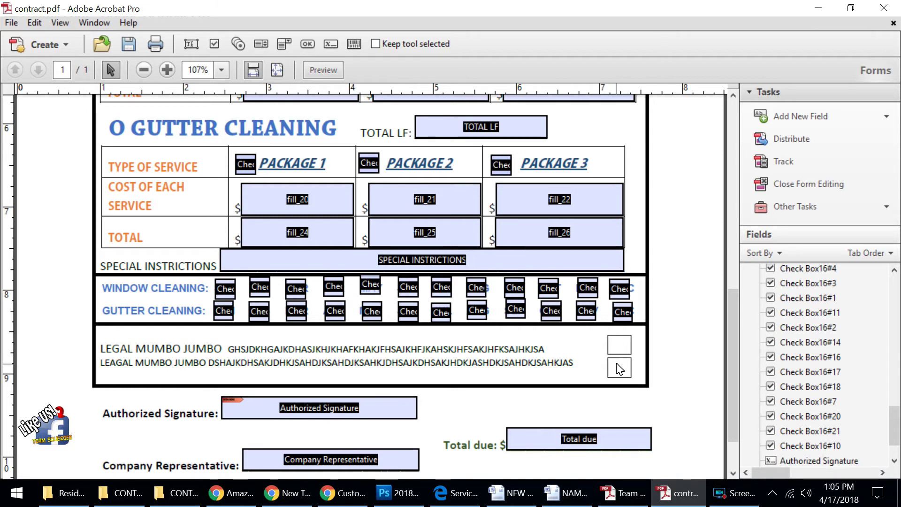
Add a digital signature field, shrunk to fit over the upper box beside the legal lines
right_click(616, 345)
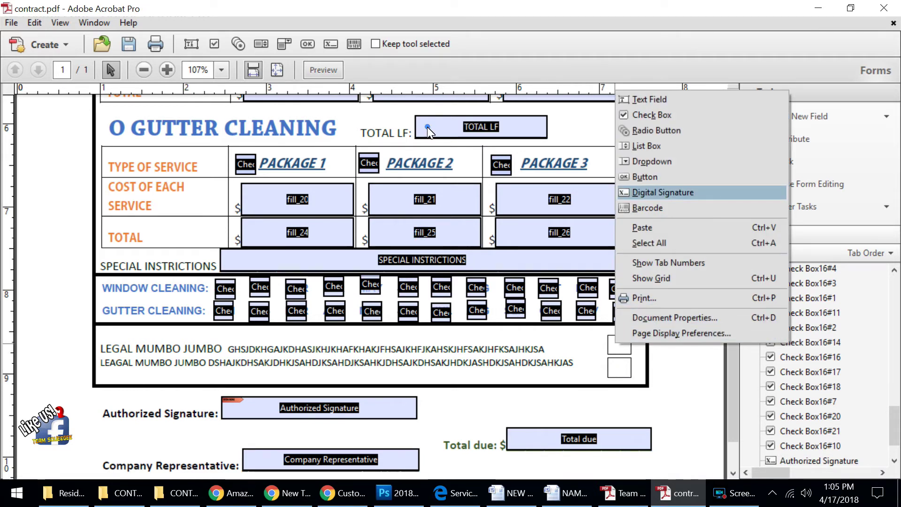
left_click(641, 191)
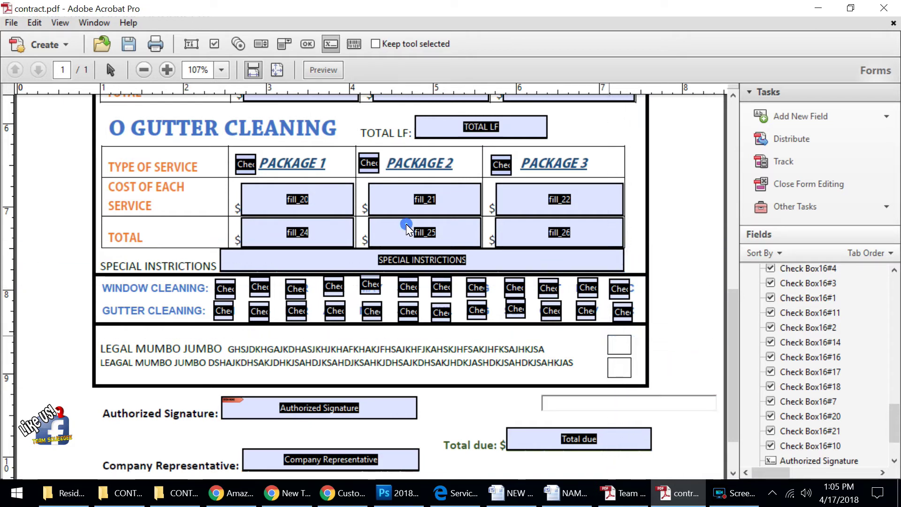
left_click(609, 336)
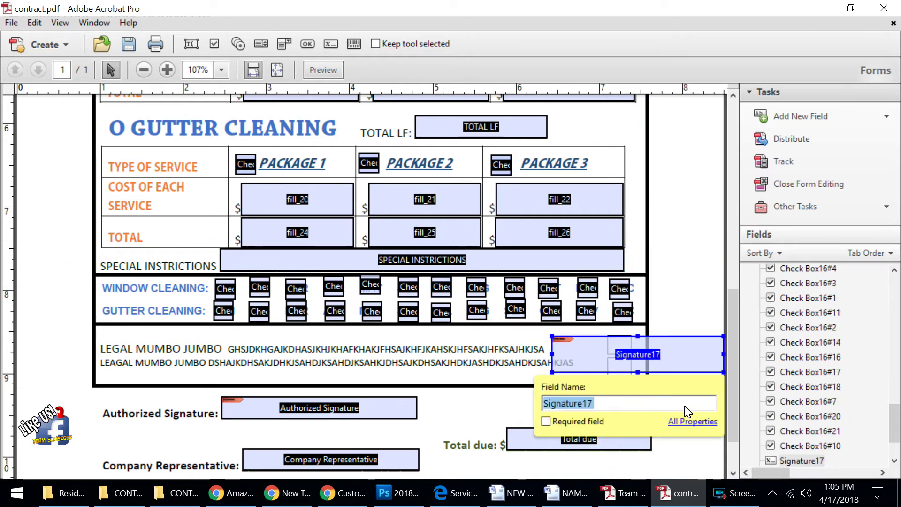
left_click_drag(724, 372, 593, 364)
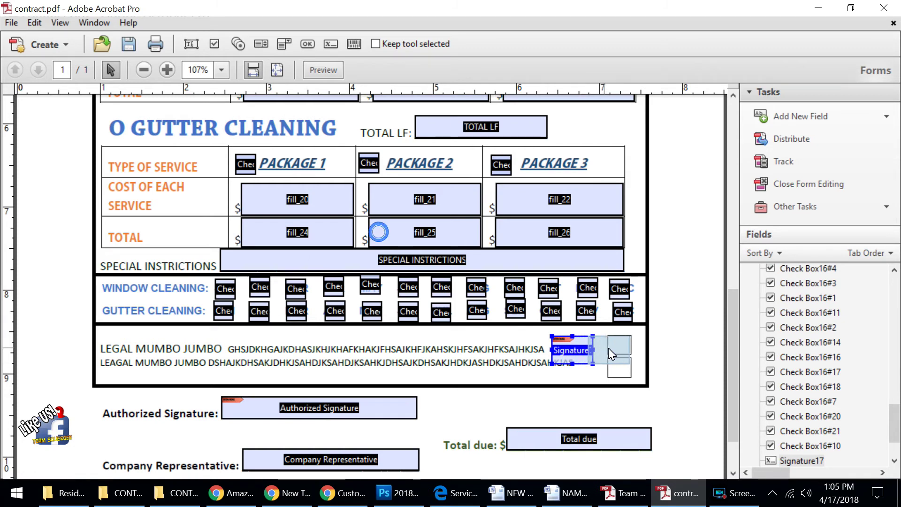
mouse_move(616, 345)
left_mouse_down()
mouse_move(602, 330)
mouse_move(609, 338)
left_mouse_up()
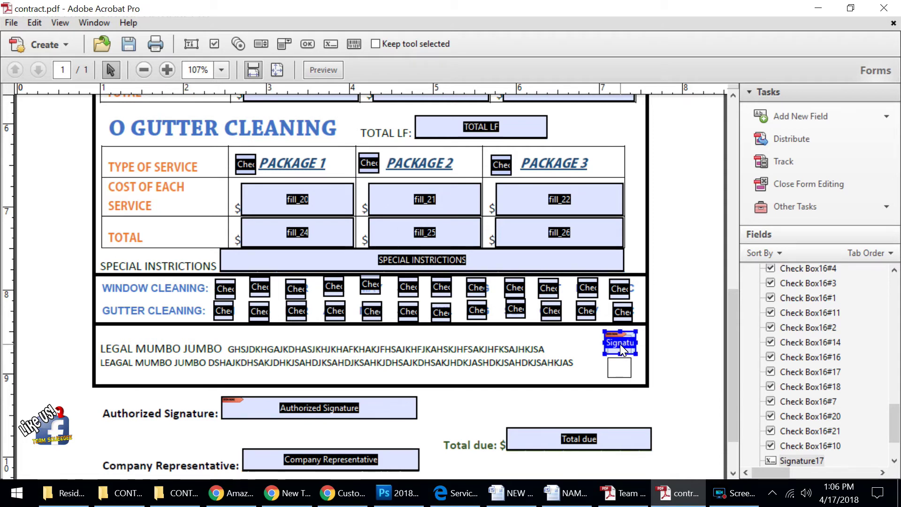
Add a second digital signature field, shrunk to fit over the lower box beside the legal lines
left_click(618, 372)
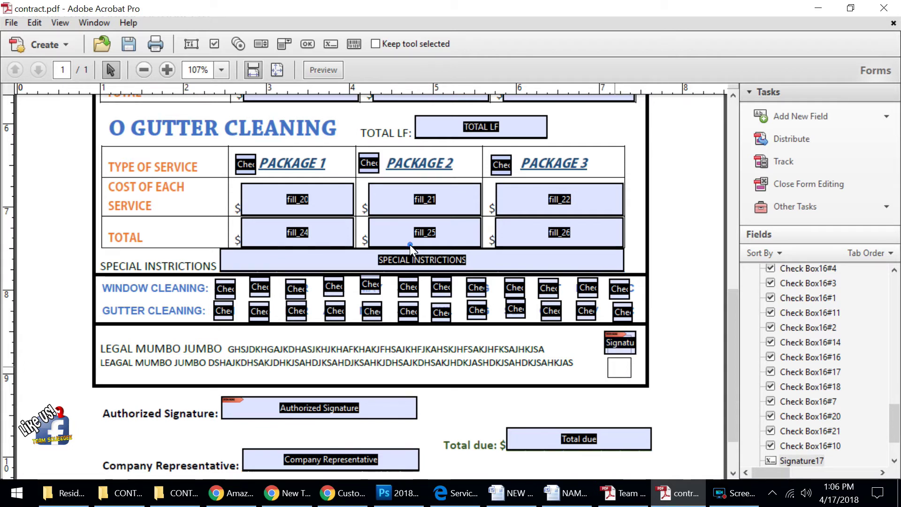
right_click(618, 373)
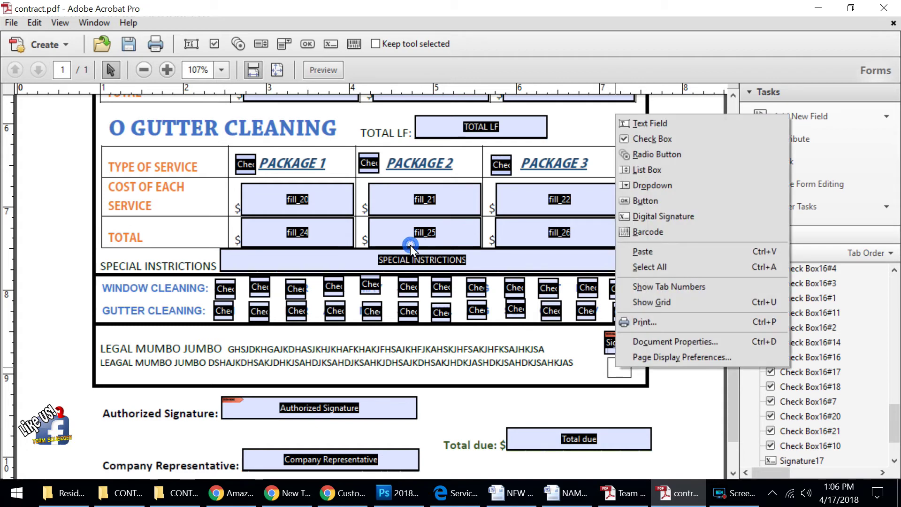
left_click(648, 216)
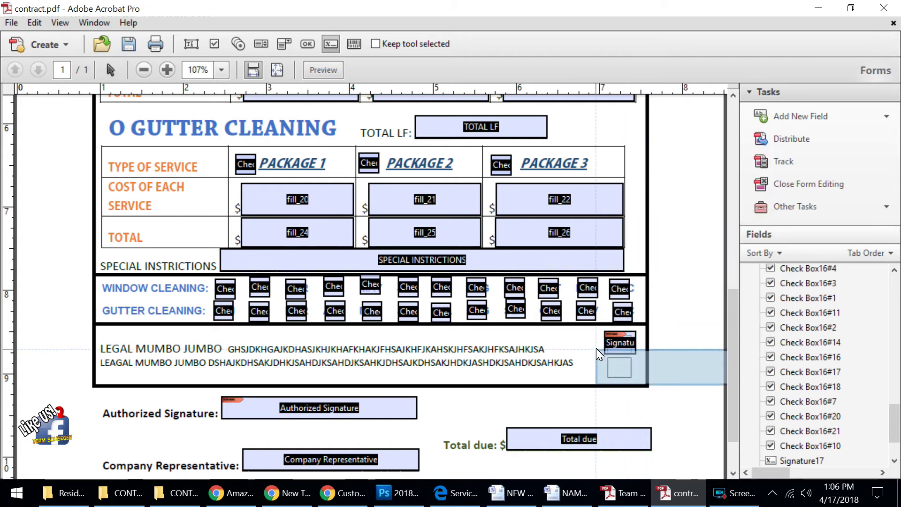
left_click(554, 352)
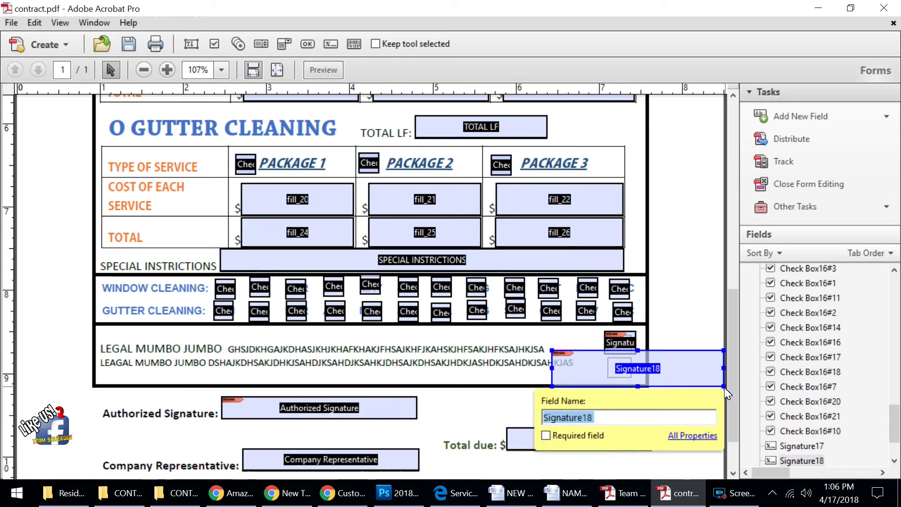
mouse_move(722, 385)
left_mouse_down()
mouse_move(650, 388)
mouse_move(648, 368)
mouse_move(601, 381)
left_mouse_up()
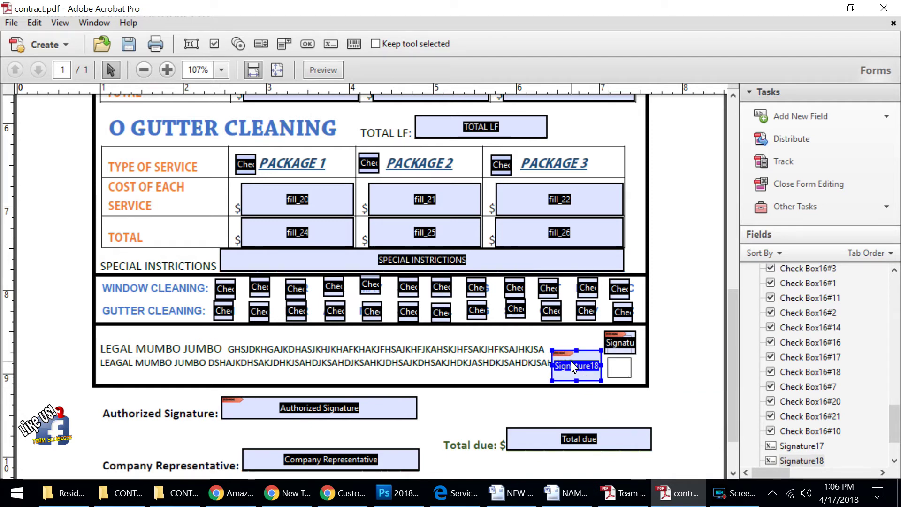
left_click_drag(601, 380, 587, 378)
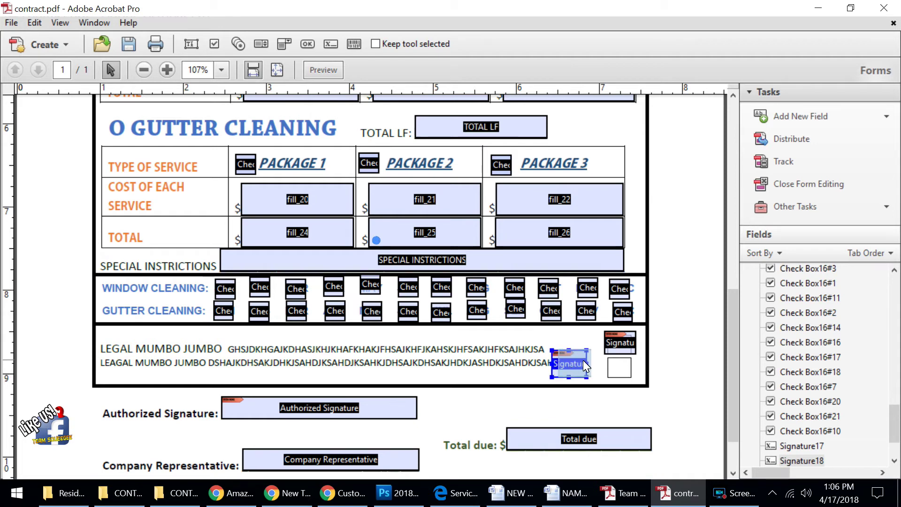
left_click_drag(615, 366, 615, 367)
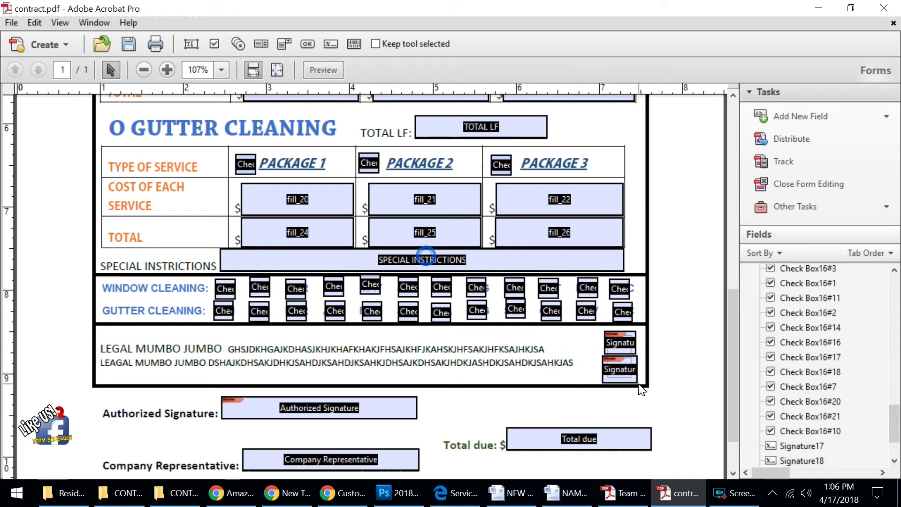
left_click_drag(637, 384, 634, 382)
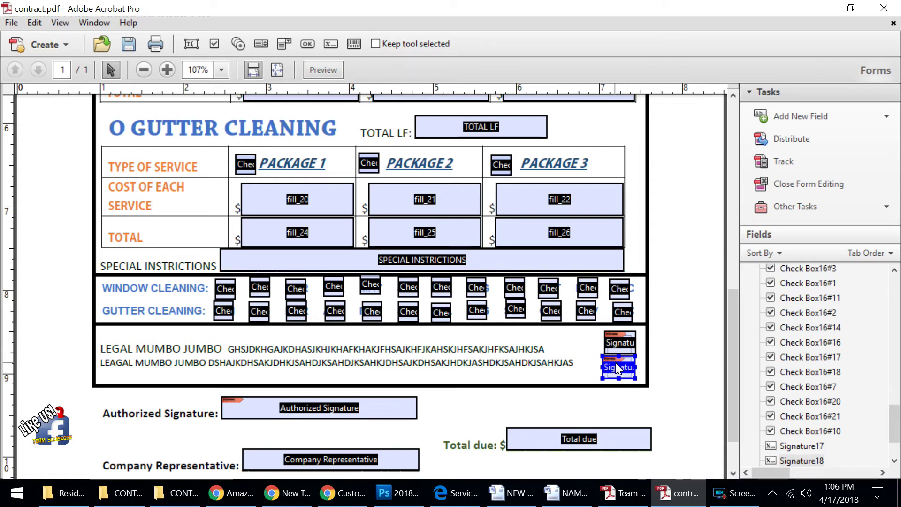
left_click(584, 352)
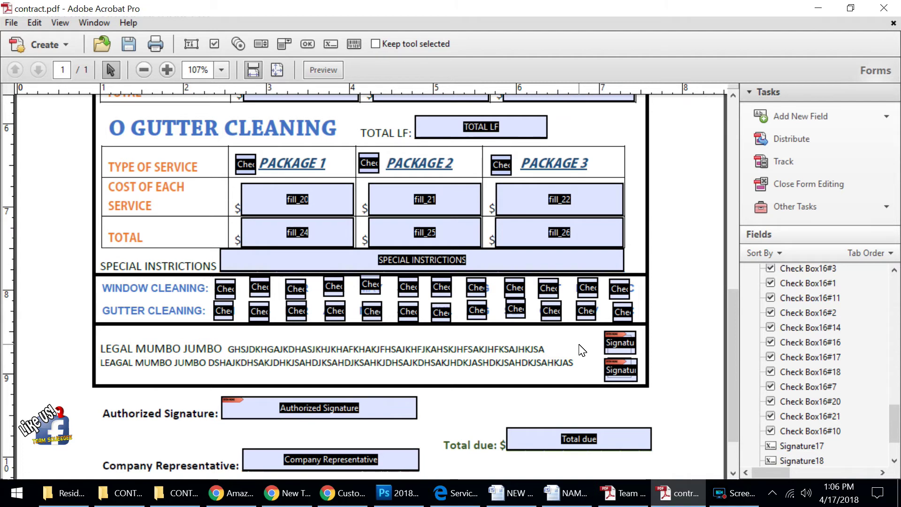
Delete the text field on the Company Representative line
scroll(583, 348, "down", 1)
left_click(336, 380, "shift")
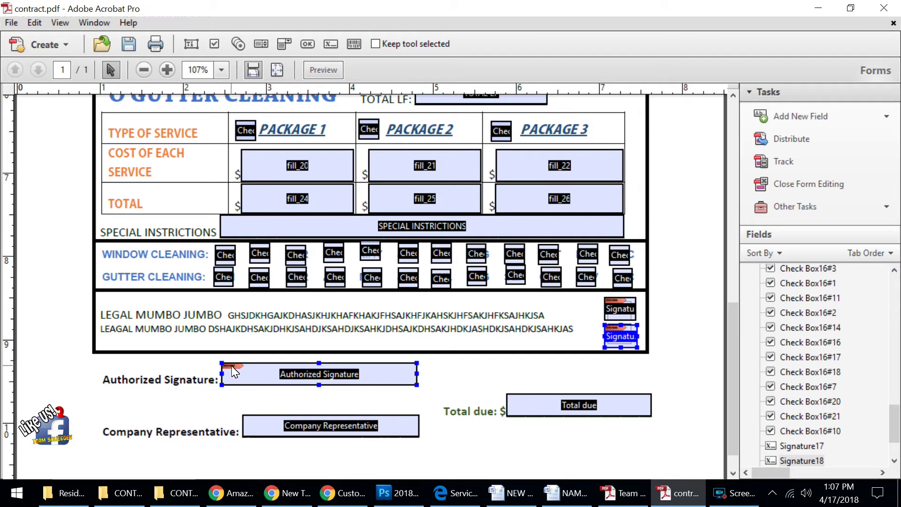
left_click(249, 422)
left_click(259, 373)
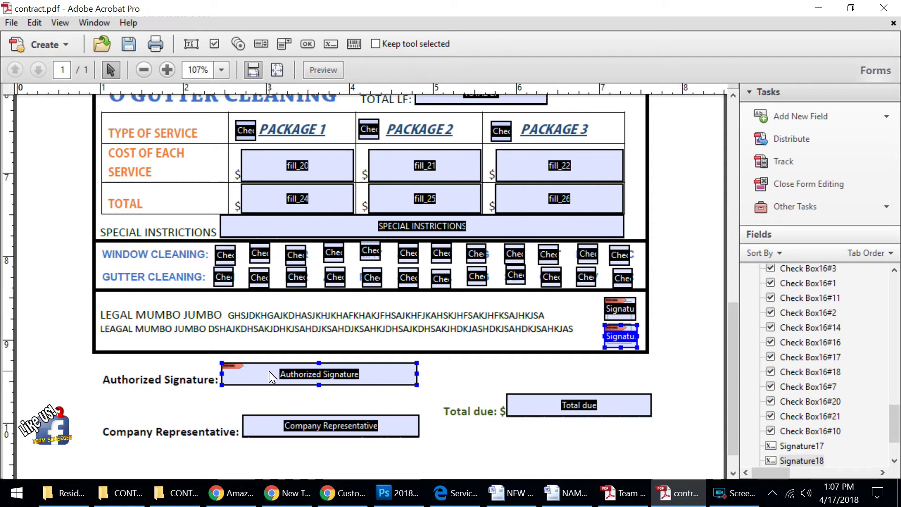
left_click(278, 432)
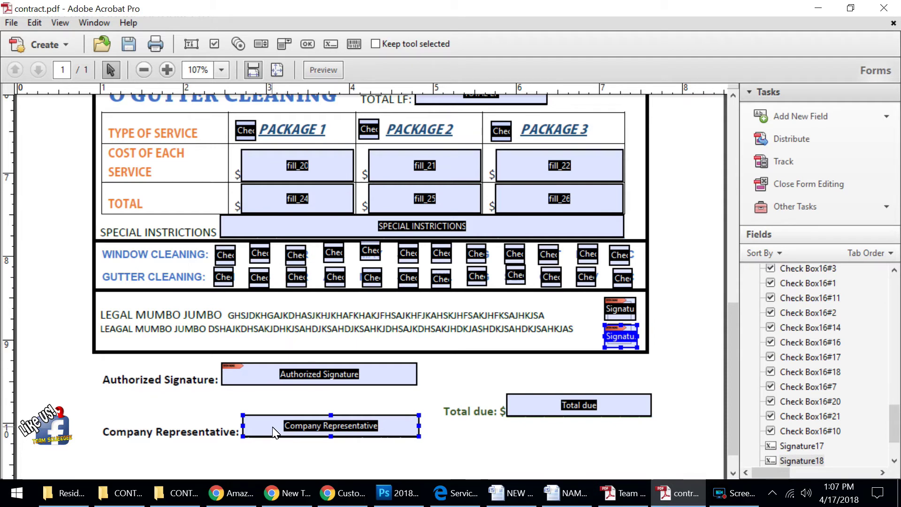
left_click(272, 432)
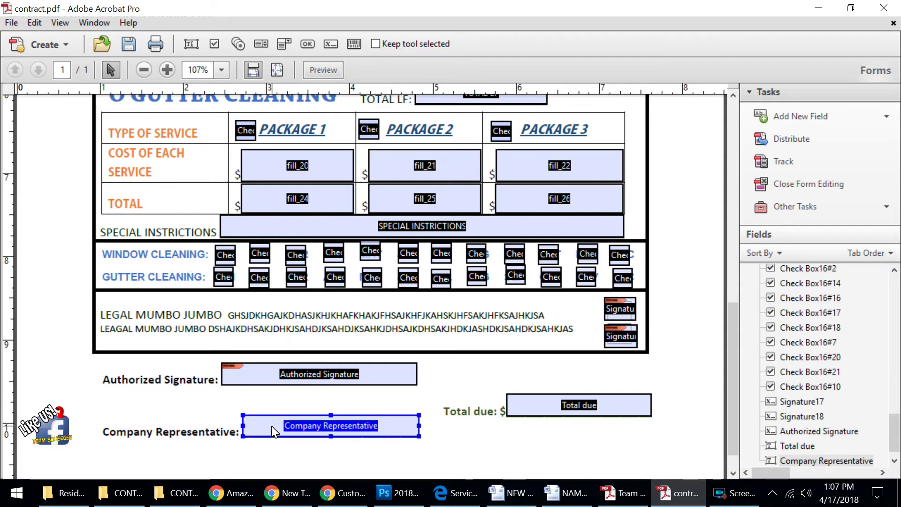
key("Delete")
Place a digital signature field on the Company Representative line and widen it to the line's full length
right_click(271, 426)
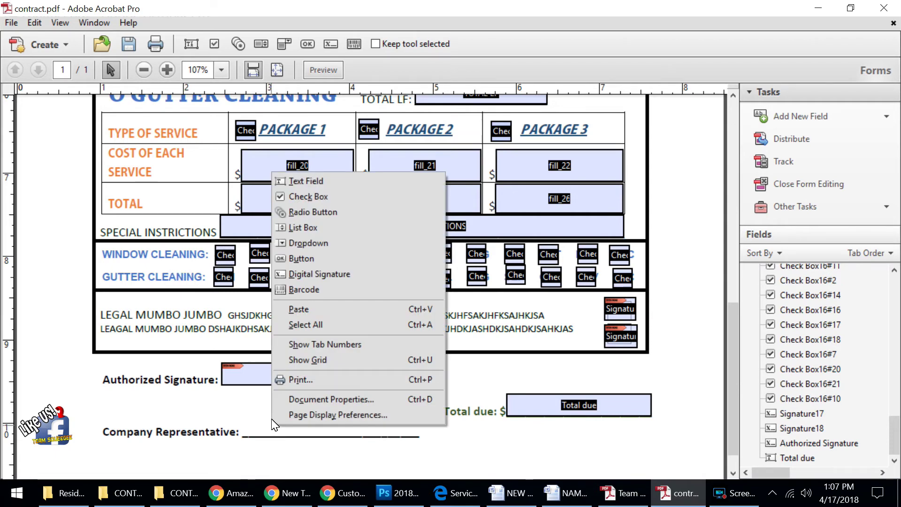
left_click(297, 276)
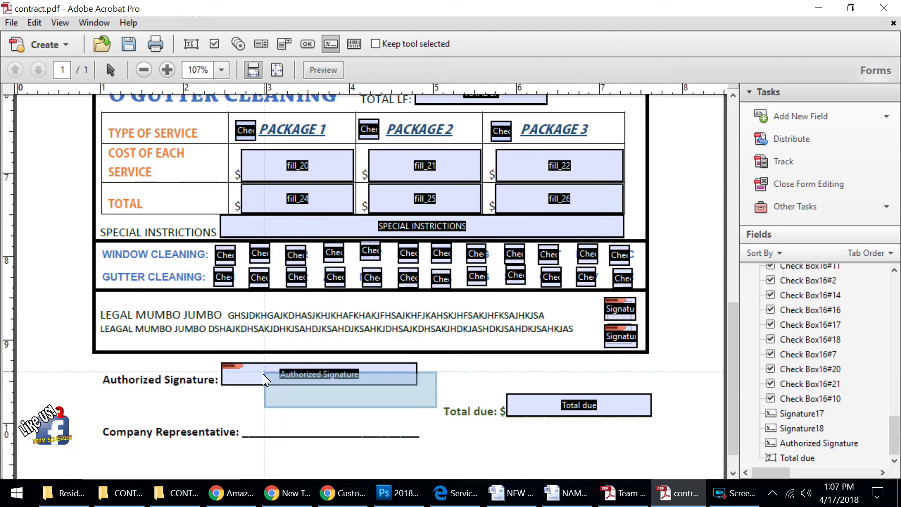
left_click(241, 401)
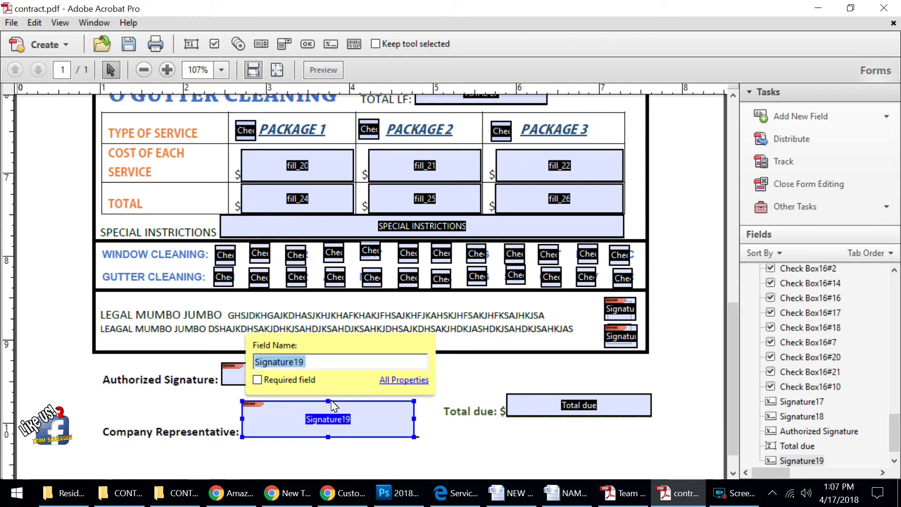
left_click_drag(415, 419, 416, 420)
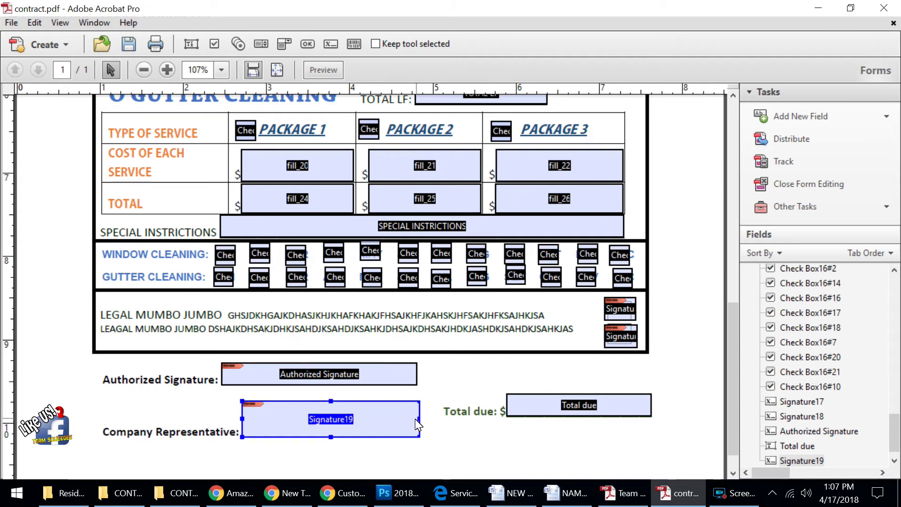
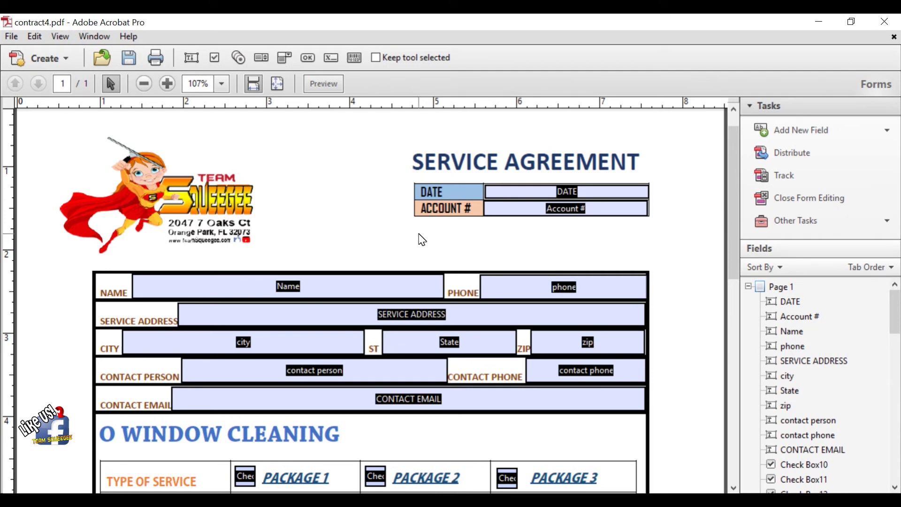
Add a text field below the ACCOUNT # row and name it CLEAR FORM
right_click(427, 239)
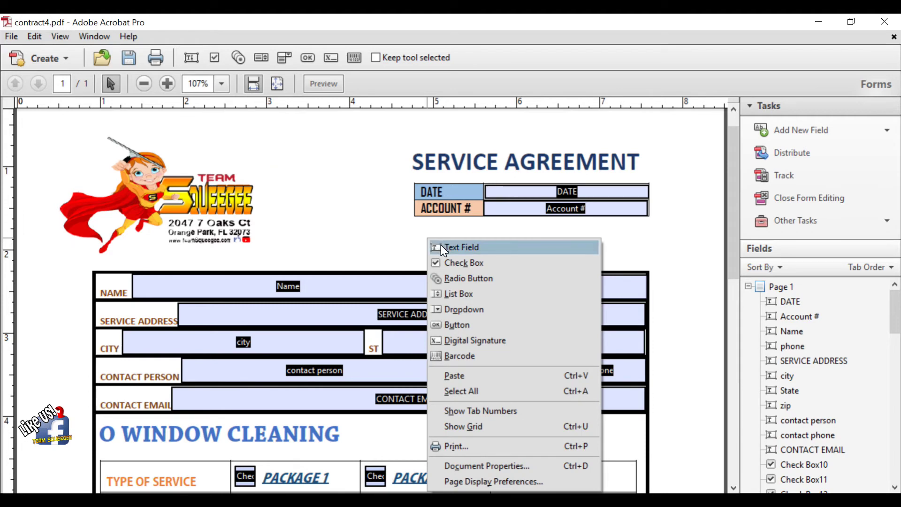
left_click(443, 247)
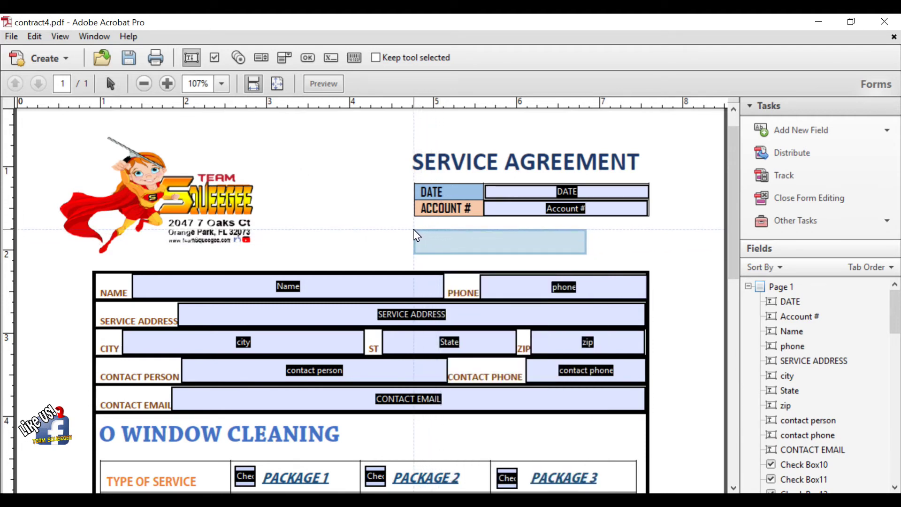
left_click(416, 234)
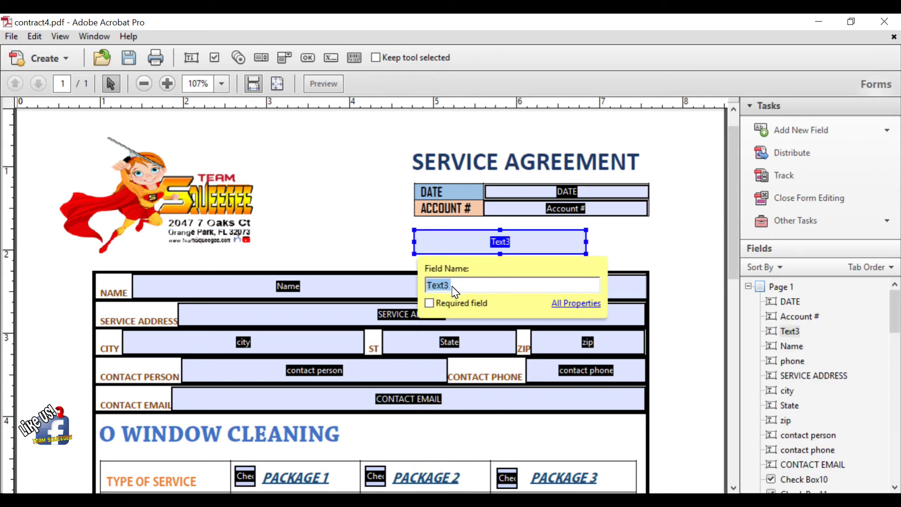
type("CLEAR FORM")
Choose Reset a form as the Mouse Up action in the CLEAR FORM field's properties
left_click(555, 304)
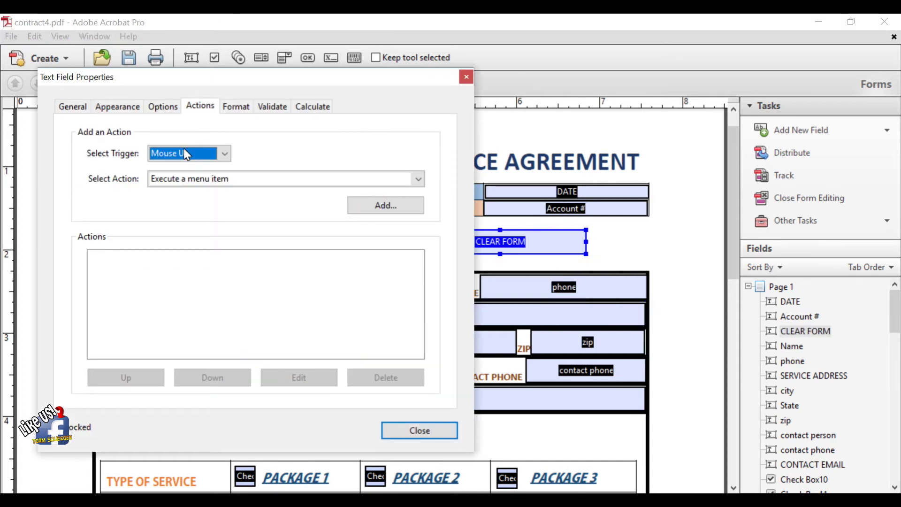
left_click(132, 76)
left_click(226, 155)
left_click(151, 113)
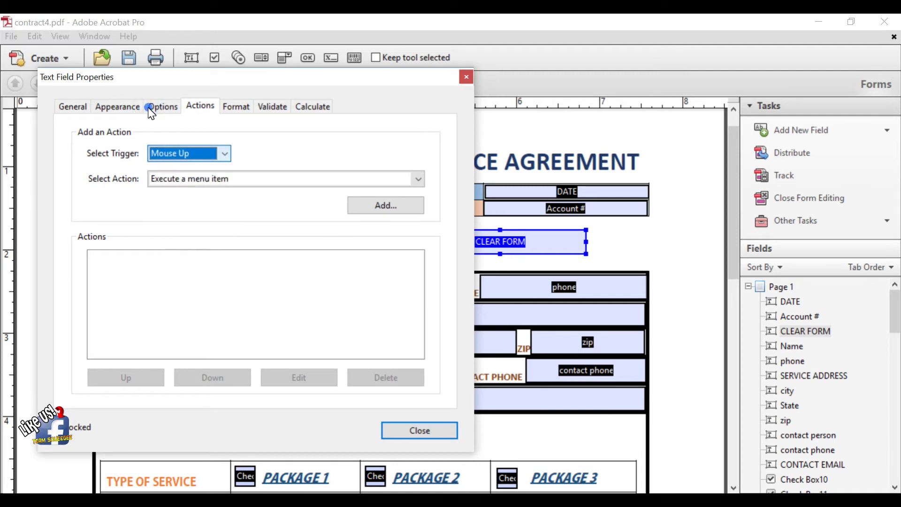
left_click(261, 178)
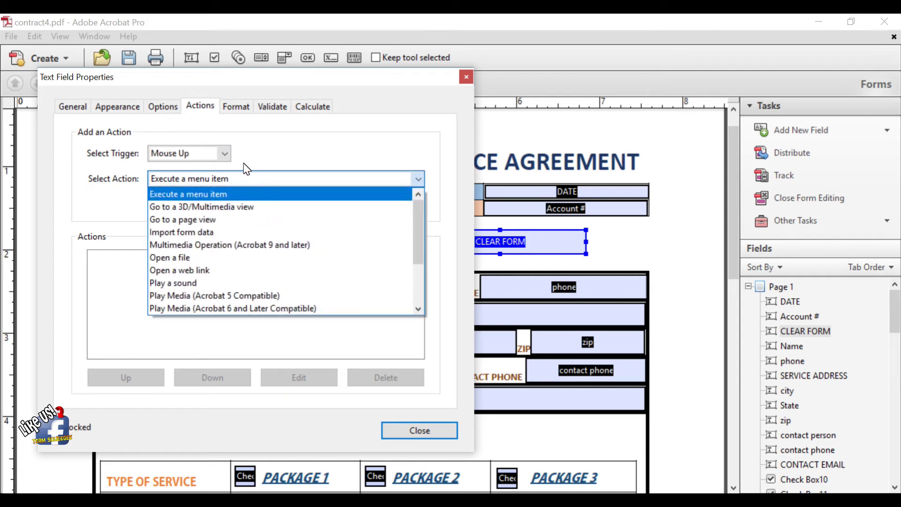
scroll(247, 274, "down", 2)
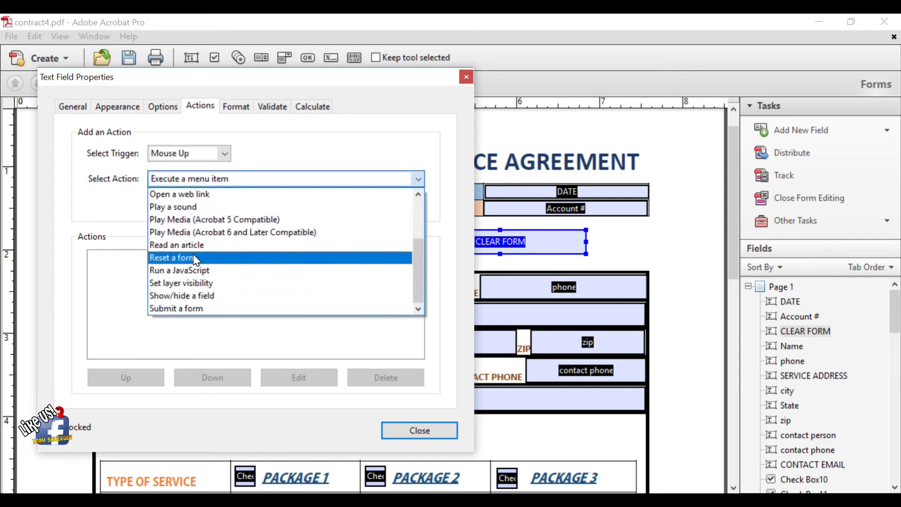
left_click(195, 261)
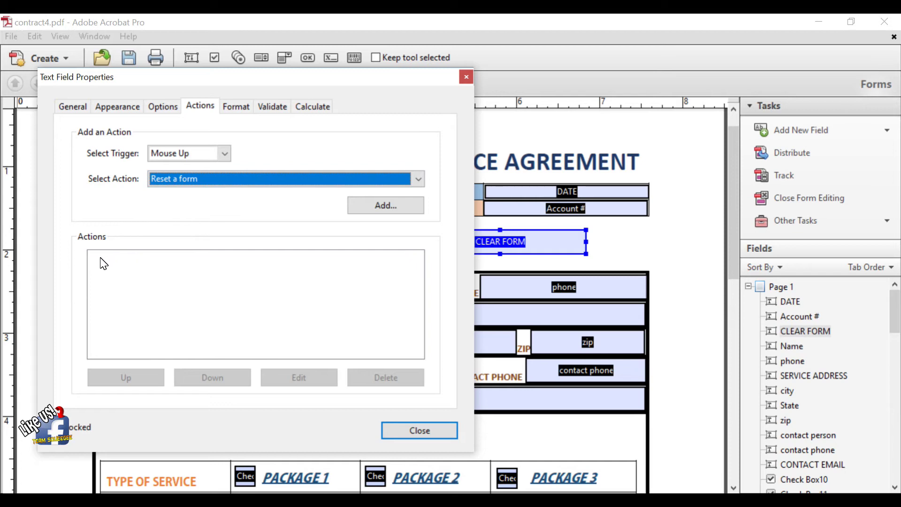
Add the reset action to the CLEAR FORM field with all form fields selected for resetting, and close its properties
left_click(359, 208)
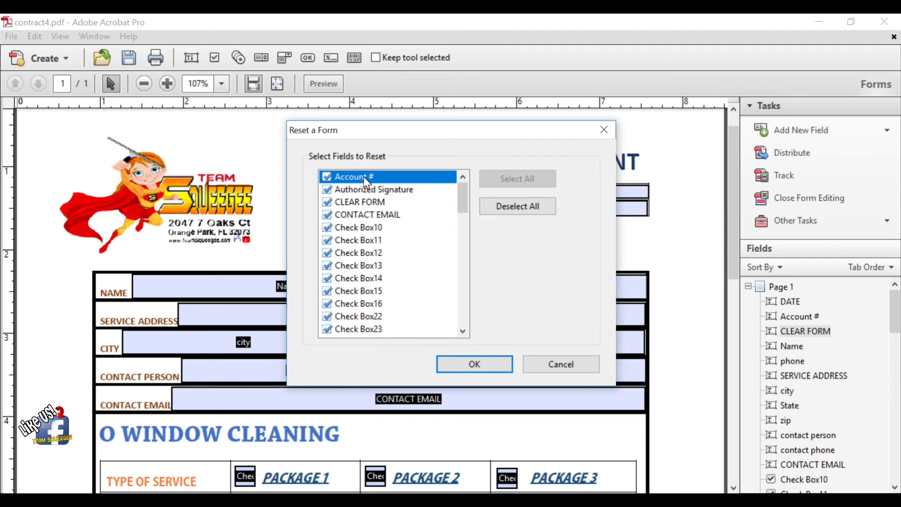
scroll(378, 243, "down", 3)
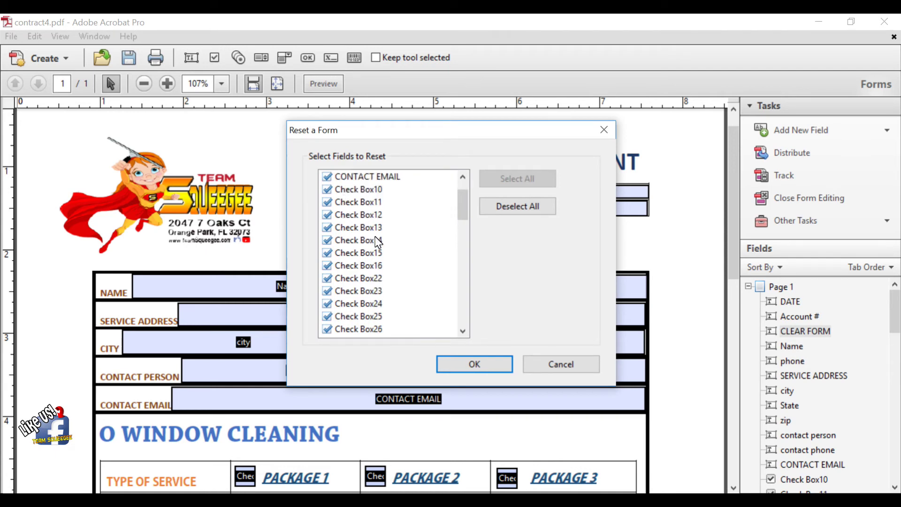
scroll(378, 242, "down", 12)
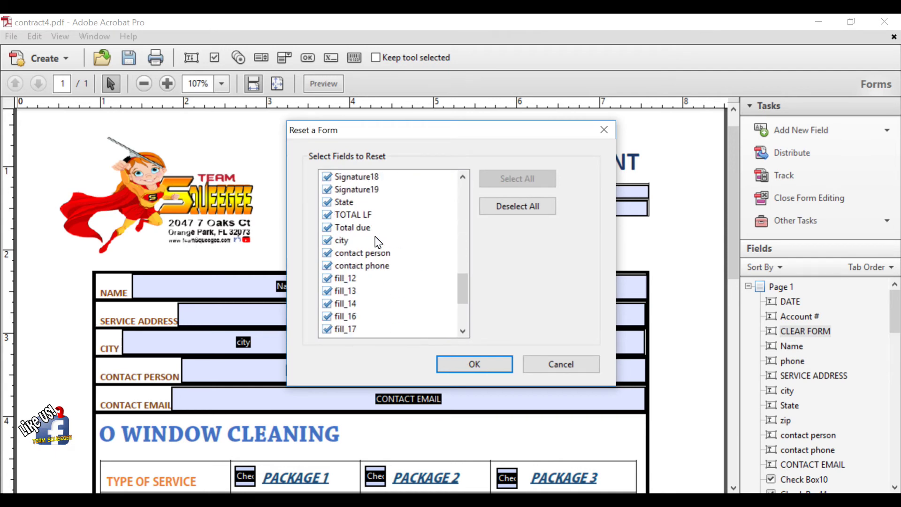
scroll(378, 242, "up", 15)
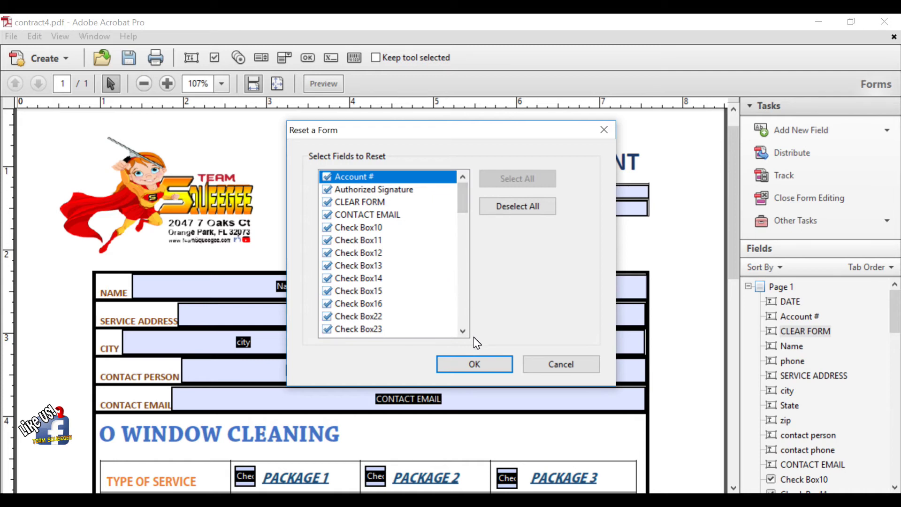
left_click(475, 365)
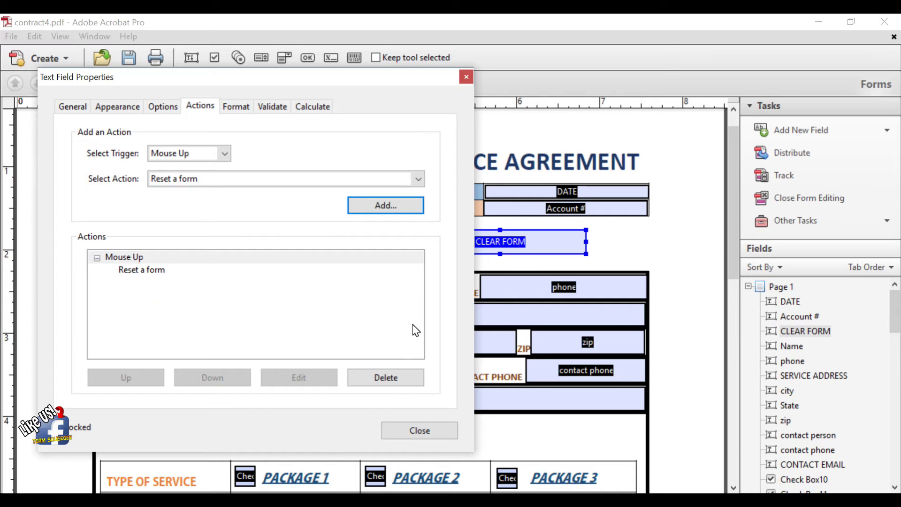
left_click(432, 431)
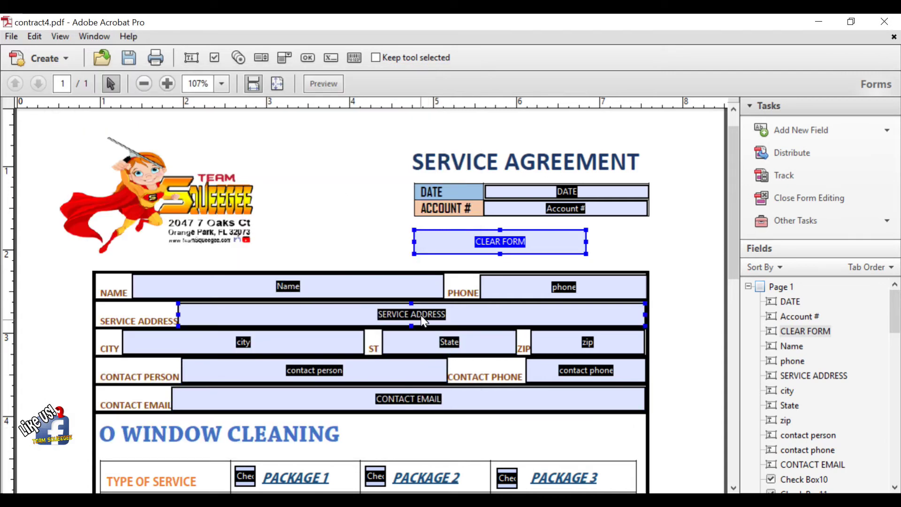
left_click(271, 164)
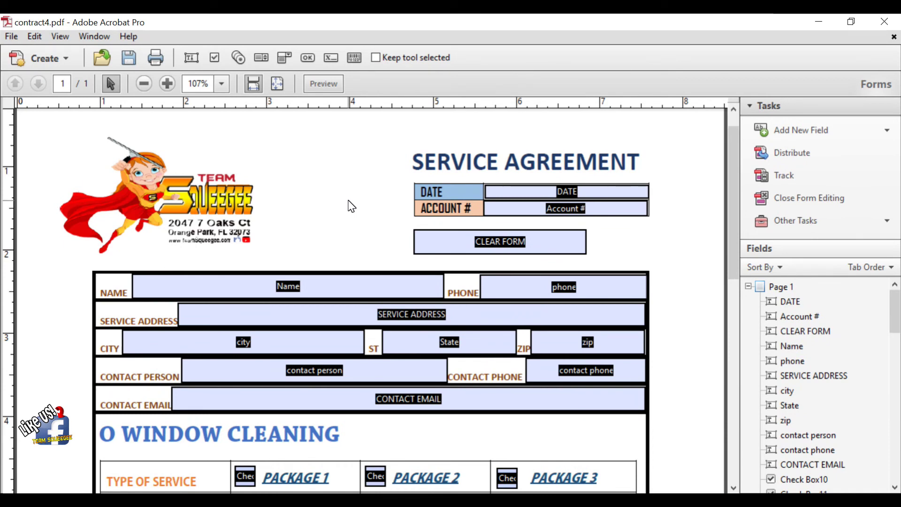
Preview the form and look over the fillable contact and window cleaning fields
scroll(351, 207, "down", 1)
scroll(351, 207, "up", 1)
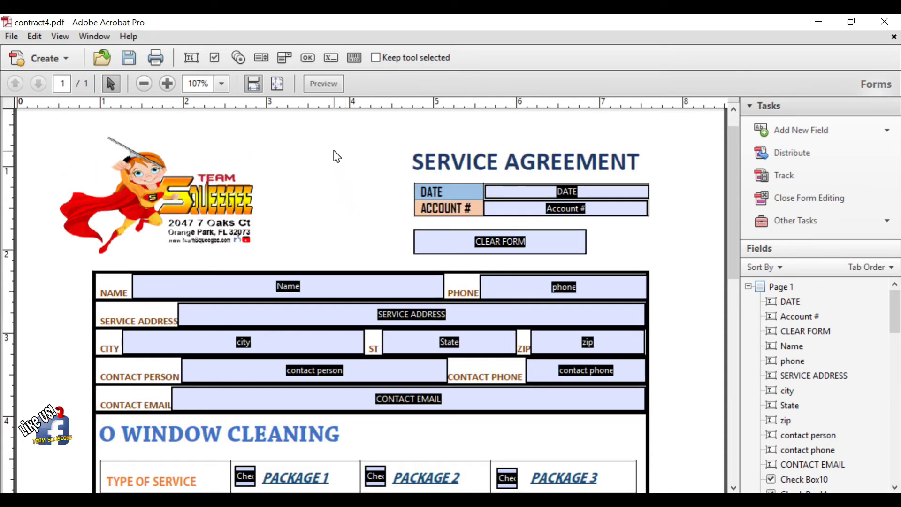
left_click(324, 84)
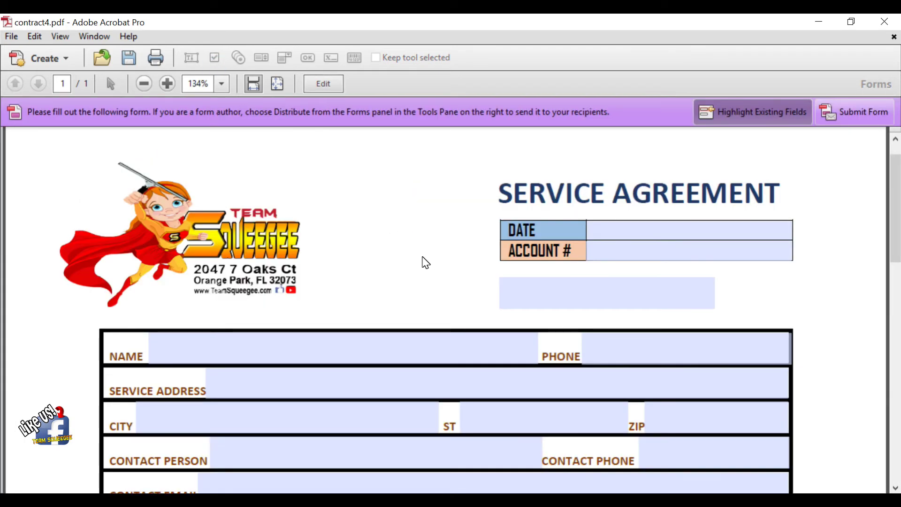
scroll(426, 263, "down", 7)
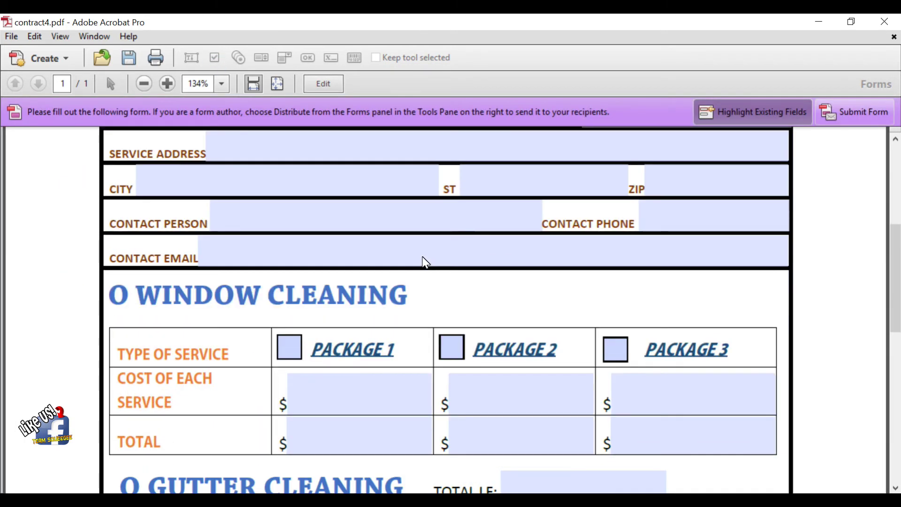
scroll(426, 262, "up", 6)
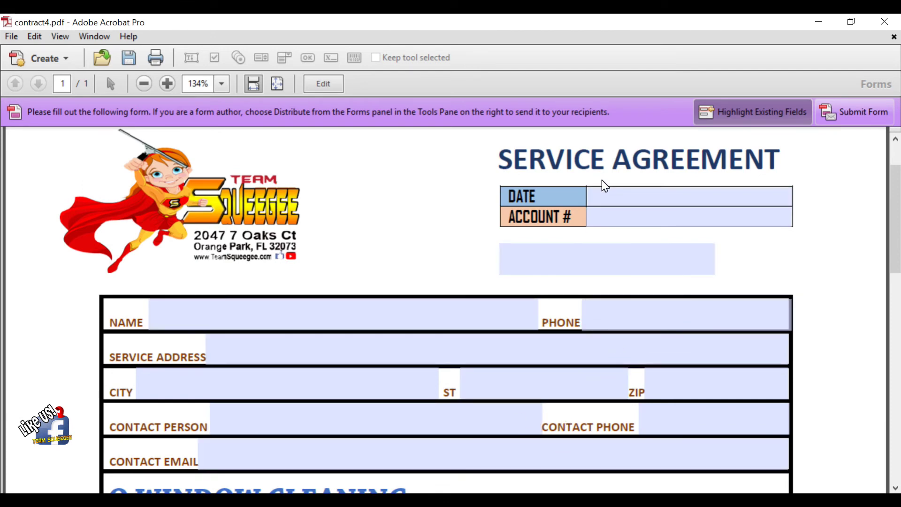
Try entering 01/21/18 in the DATE field of the previewed form
left_click(602, 194)
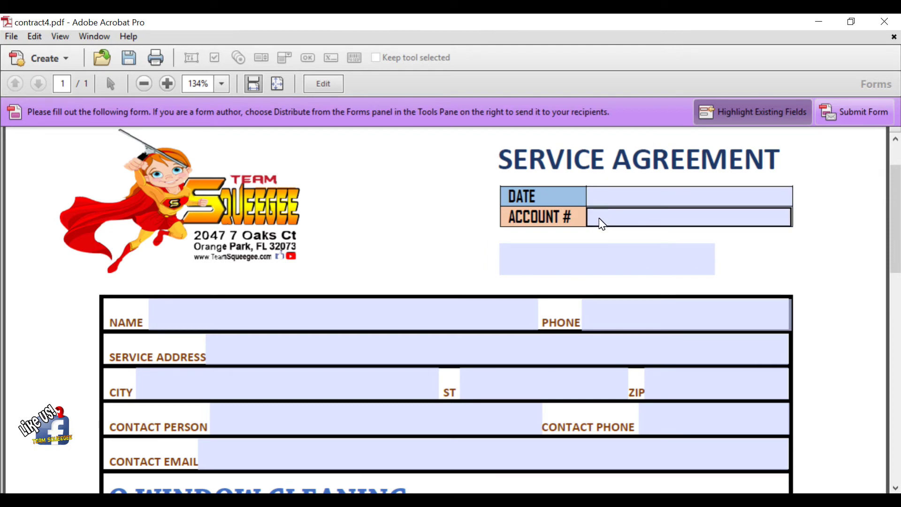
left_click(597, 202)
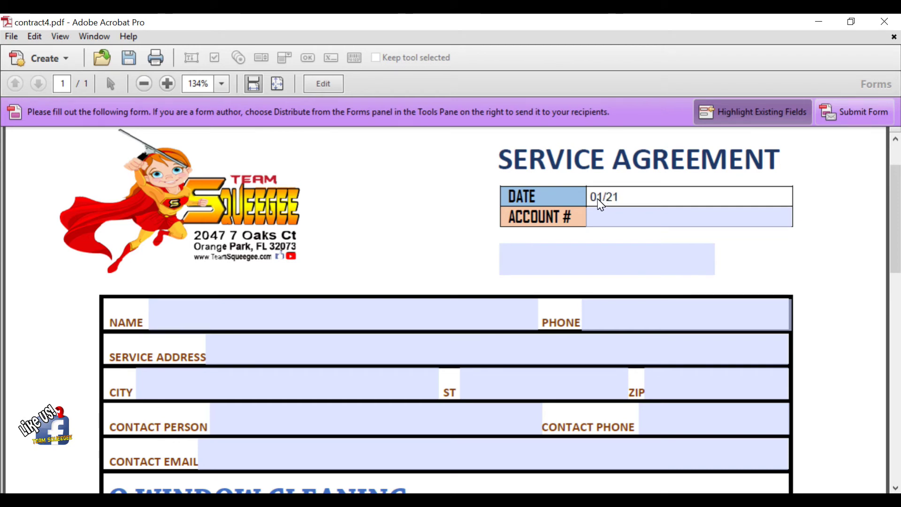
type("01/21/18")
left_click(601, 210)
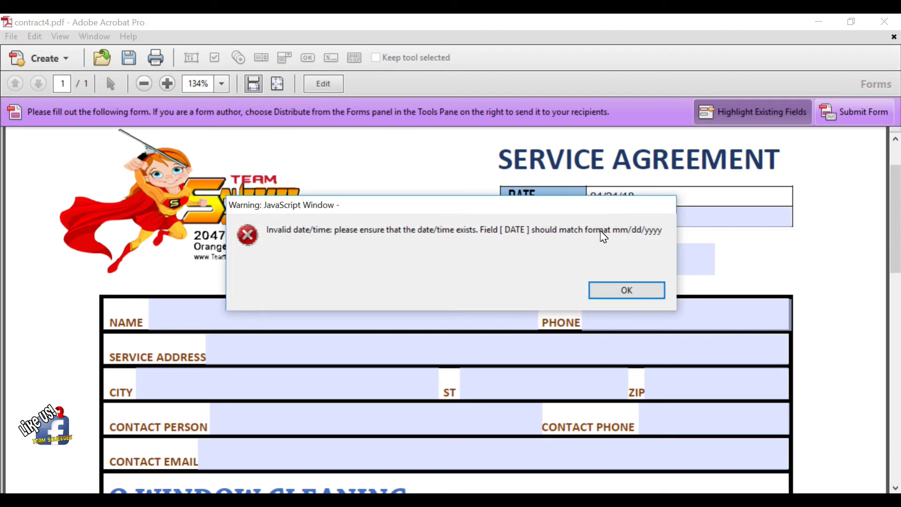
key("Return")
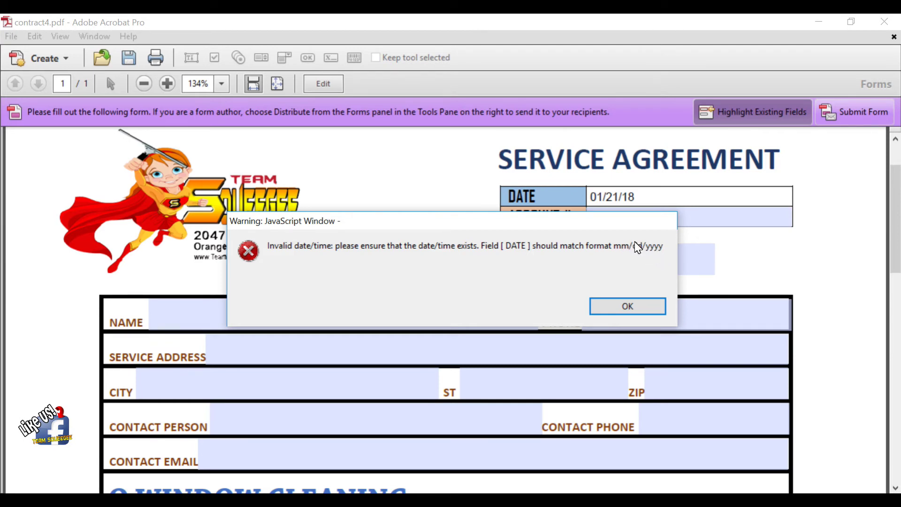
left_click(644, 306)
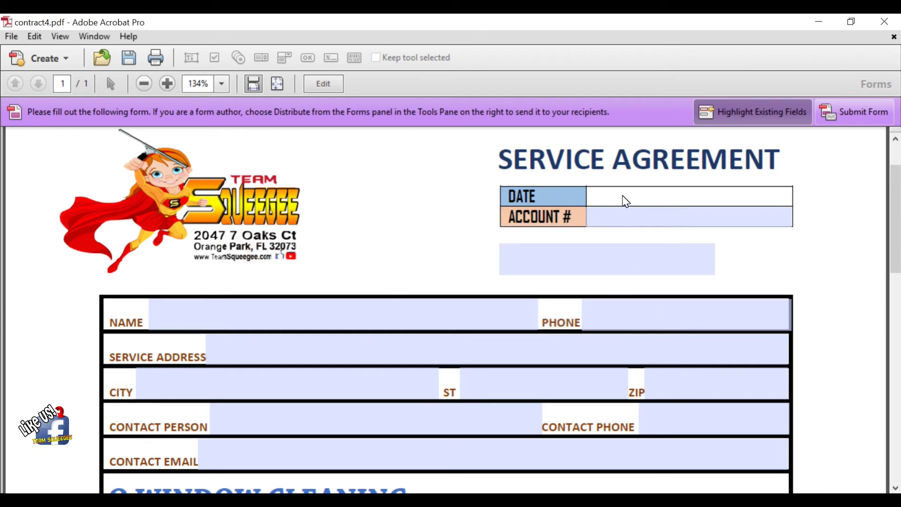
Fill in the DATE field with 01/02/2018 and return the form to editing mode
type("01/02/2018")
key("Tab")
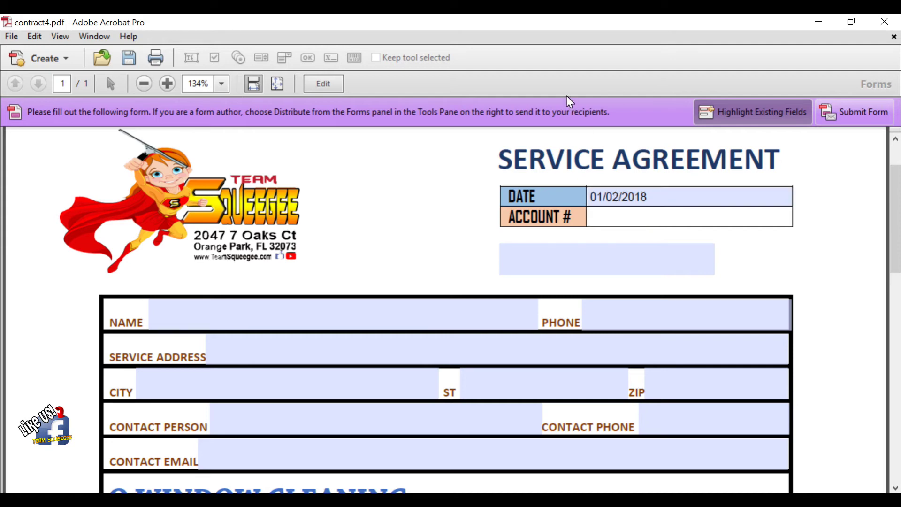
left_click(323, 83)
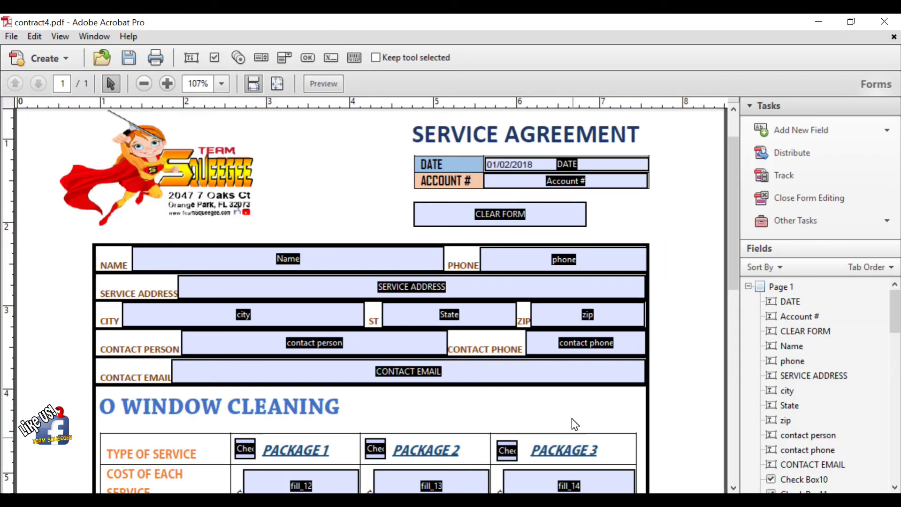
Review the DATE field's format options, keeping the Date category
right_click(530, 165)
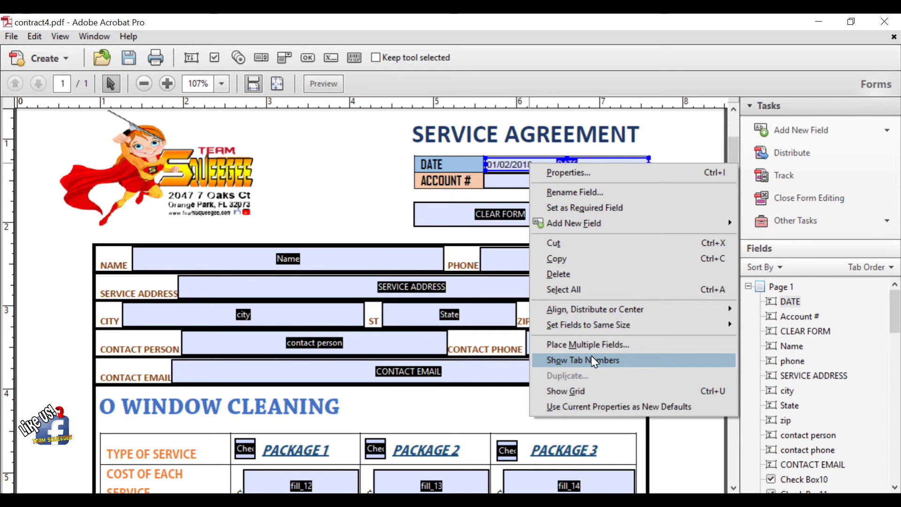
left_click(565, 173)
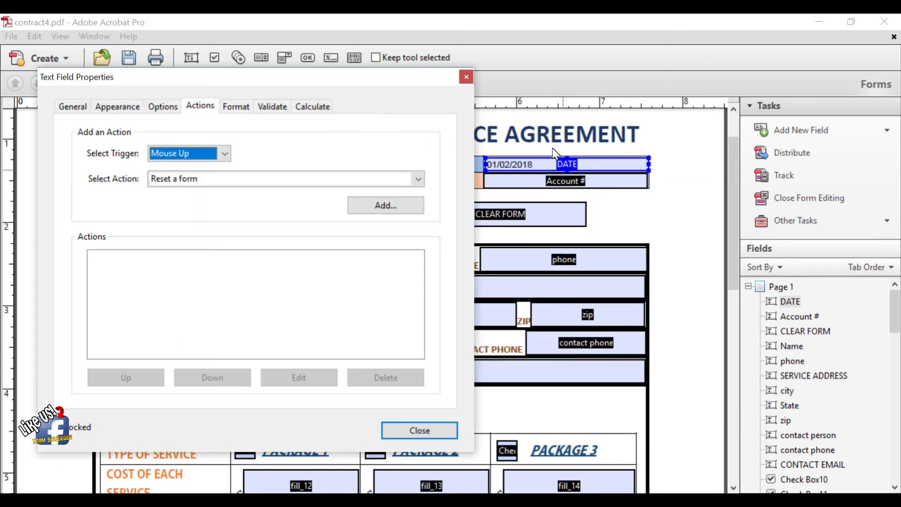
left_click(238, 110)
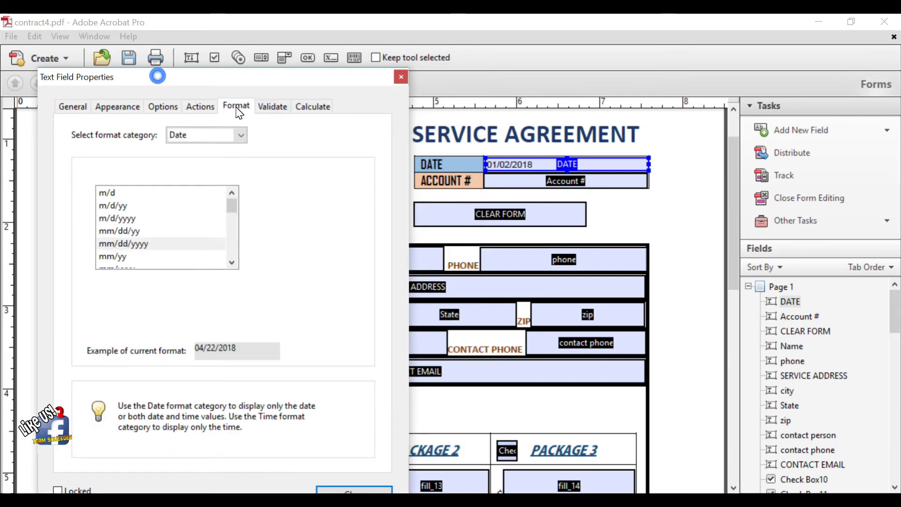
left_click(249, 141)
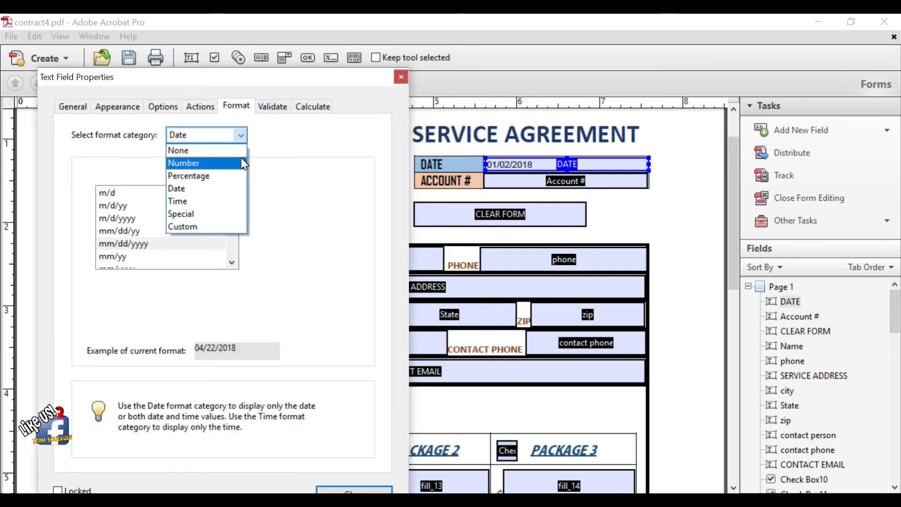
left_click(234, 189)
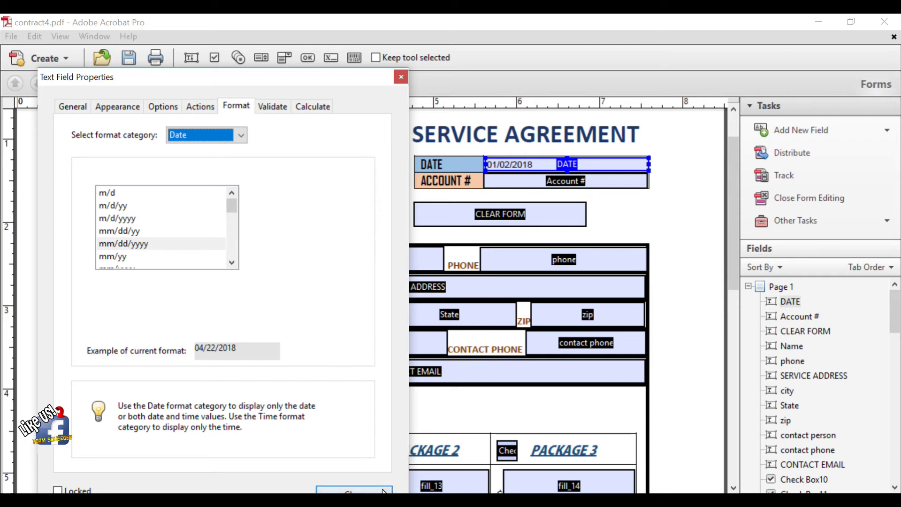
left_click(355, 490)
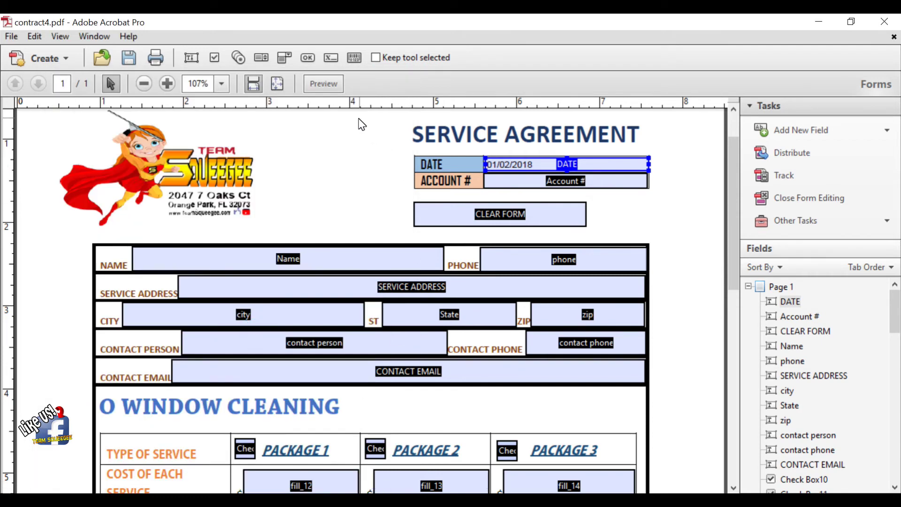
Preview the form again and enter a sample account number in the ACCOUNT # field
left_click(323, 84)
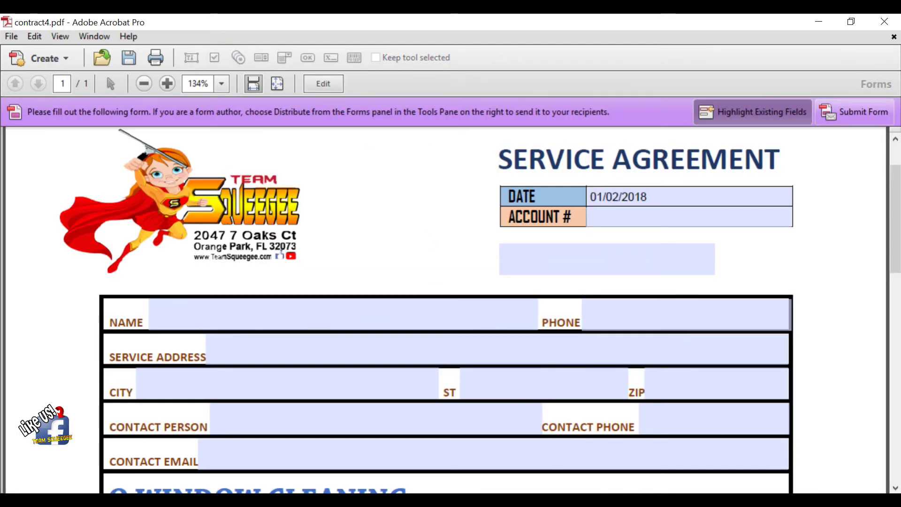
left_click(647, 219)
left_click(647, 220)
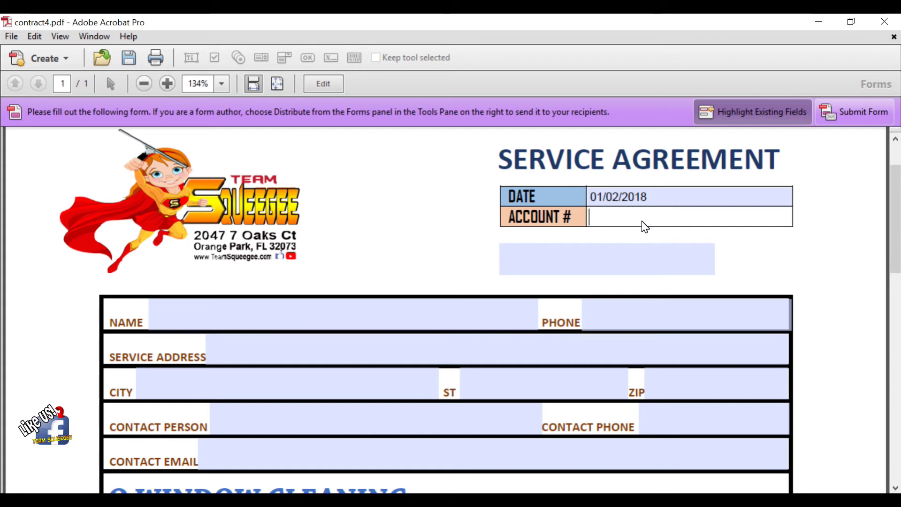
type("123456")
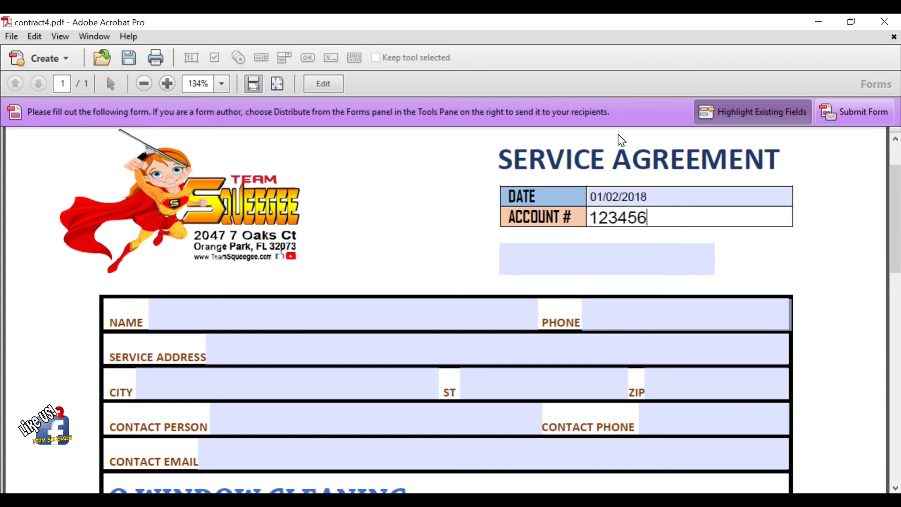
Return to form editing and set the ACCOUNT # field's number format to 0 decimal places
left_click(333, 86)
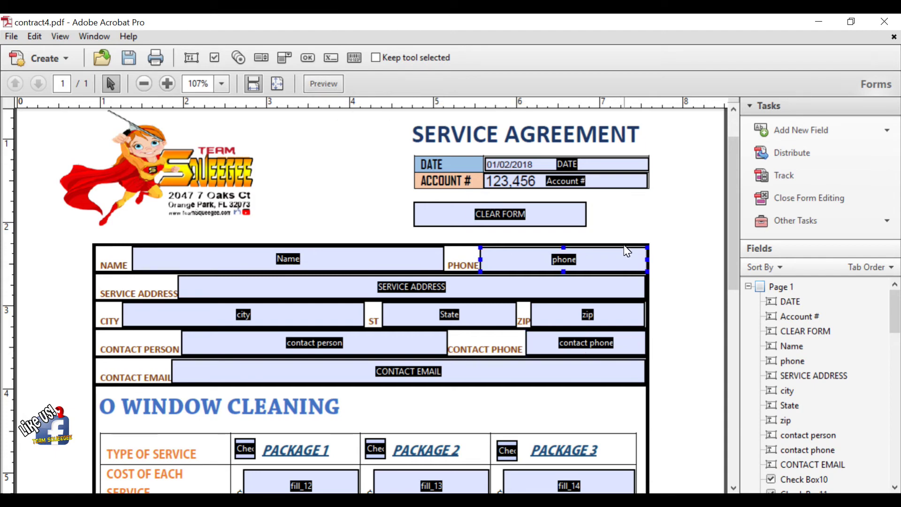
left_click(605, 186)
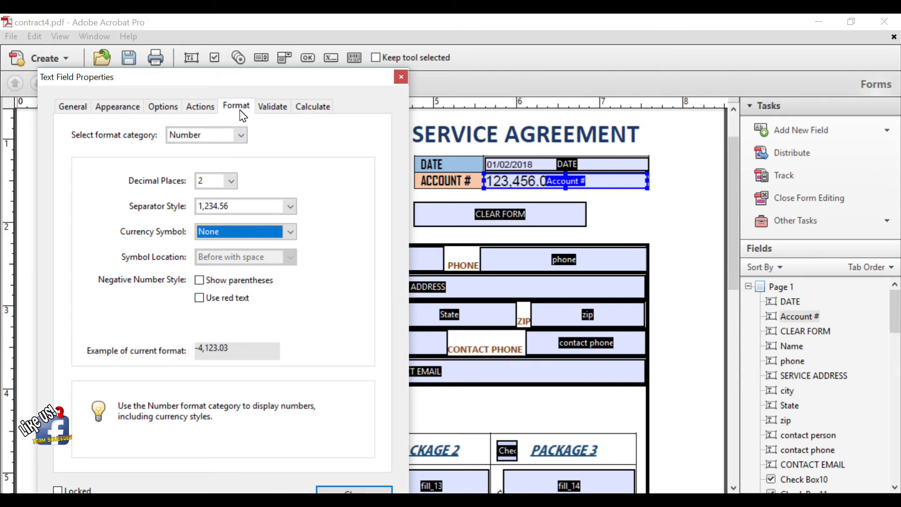
left_click(232, 180)
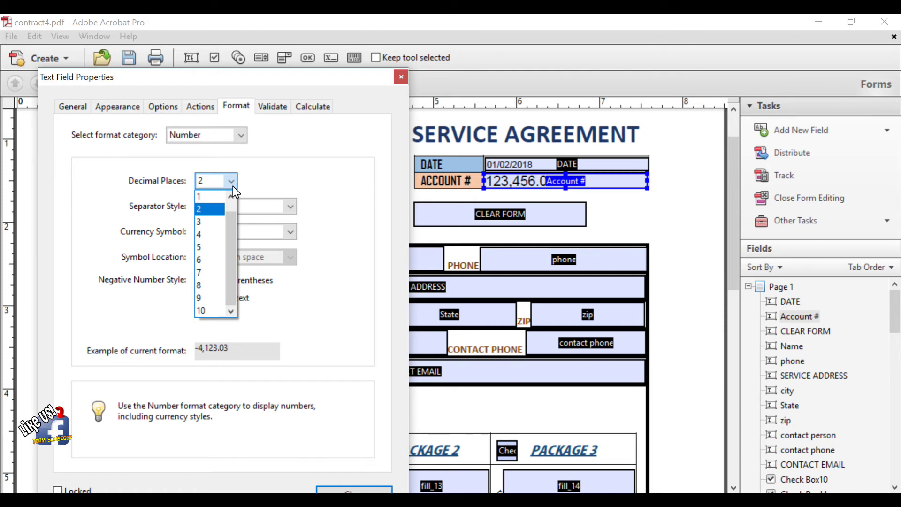
left_click(230, 197)
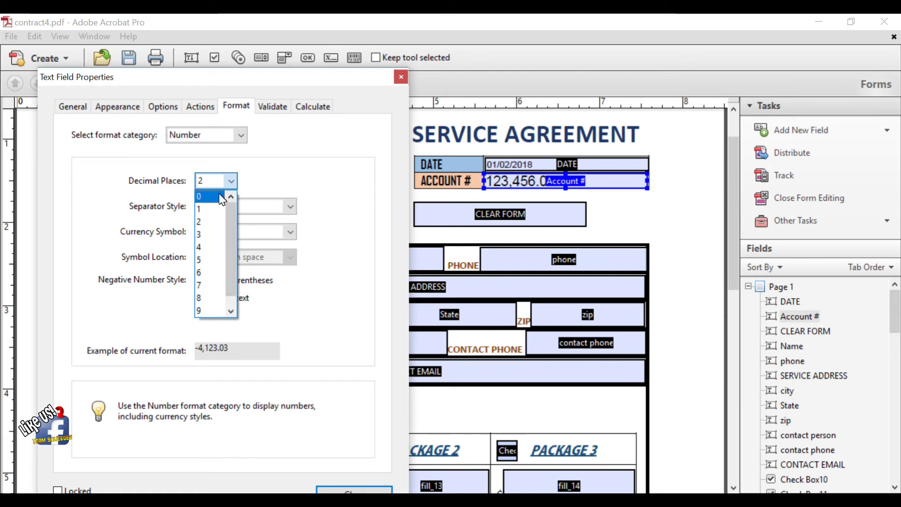
left_click(223, 199)
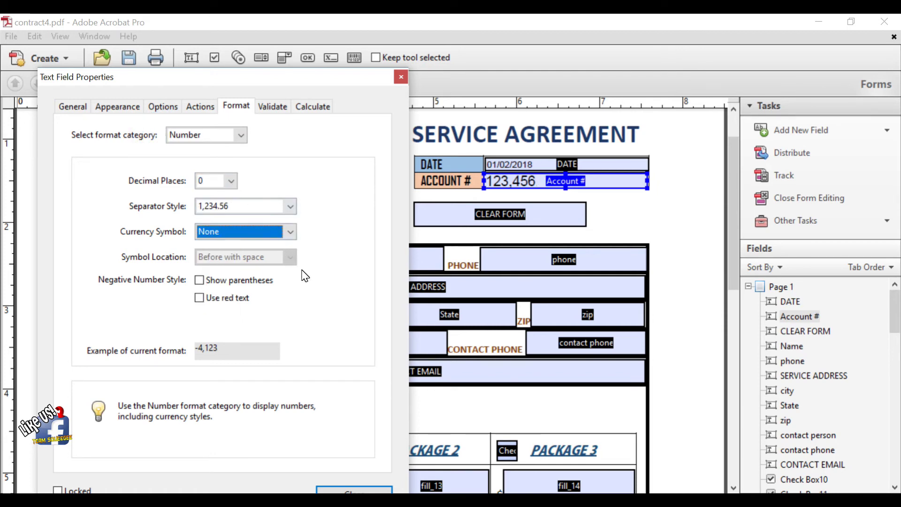
left_click(368, 490)
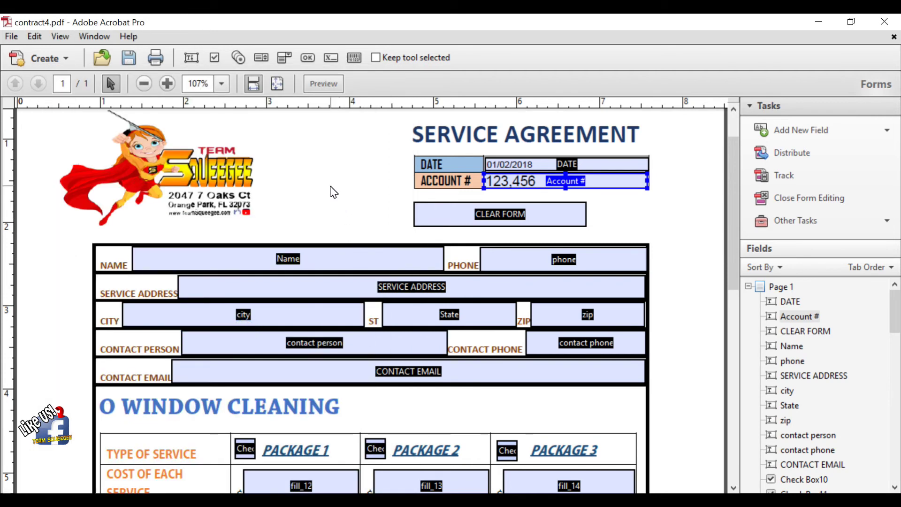
Preview the form and fill in the NAME and PHONE fields with a sample name and a ten-digit phone number
left_click(324, 83)
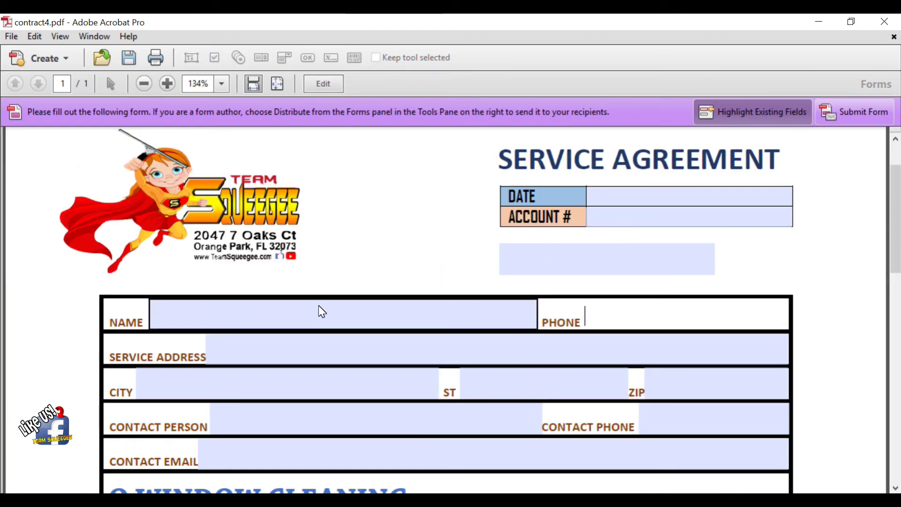
left_click(319, 322)
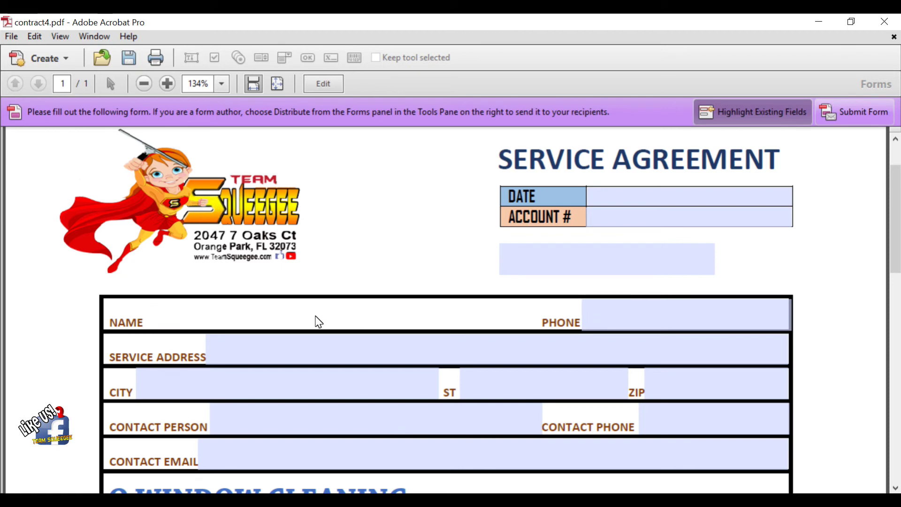
type("ghjghjghjgghjghj")
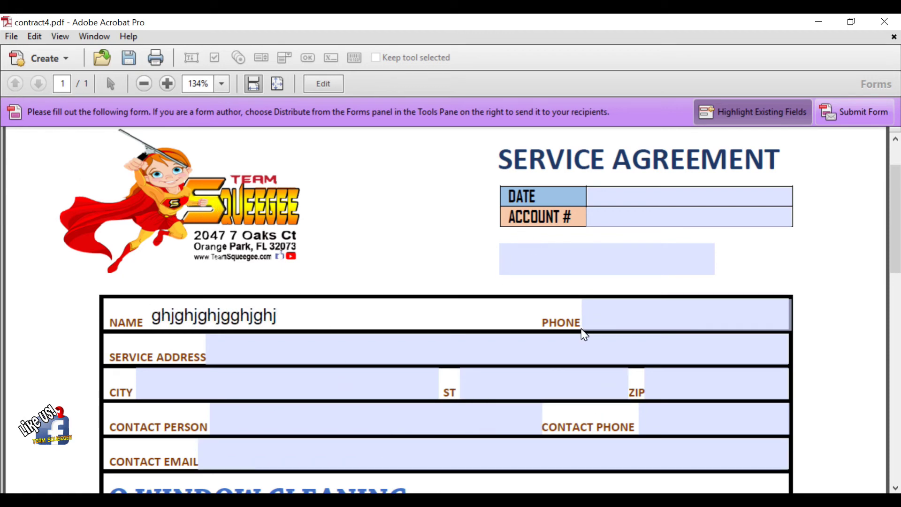
left_click(600, 316)
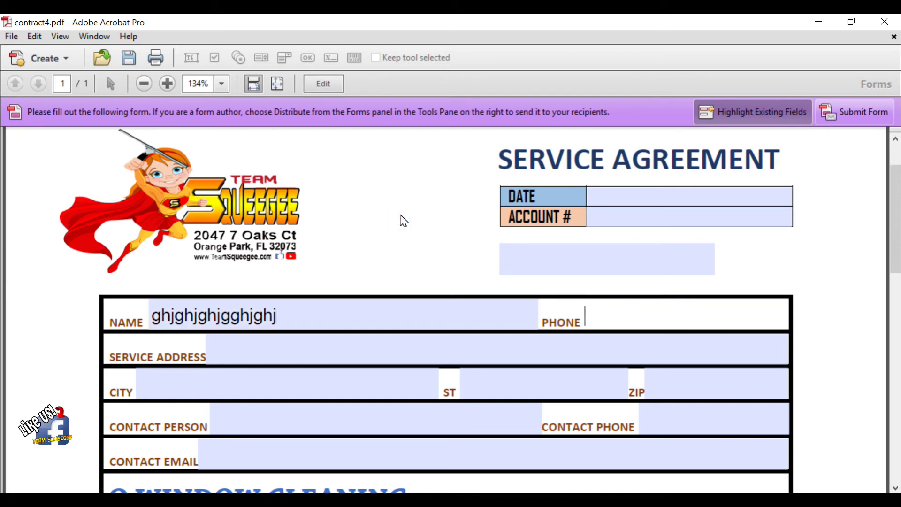
type("5555551234")
Fill in the SERVICE ADDRESS field with a sample address made of digits and letters
left_click(601, 348)
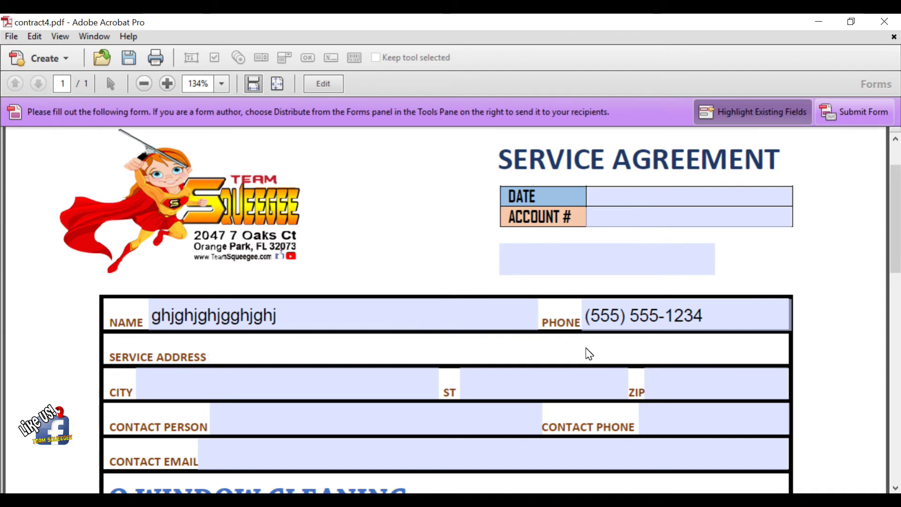
type("123123132")
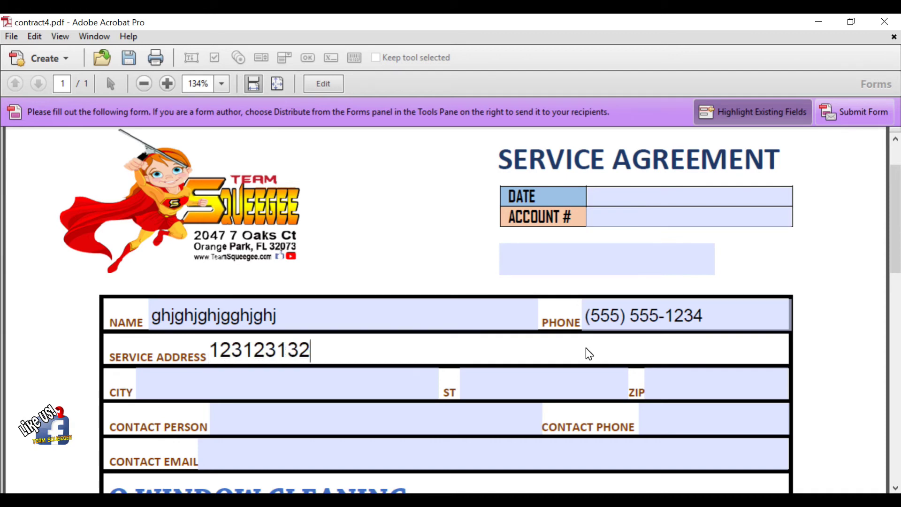
type("vhbvhfhjgfhjghj")
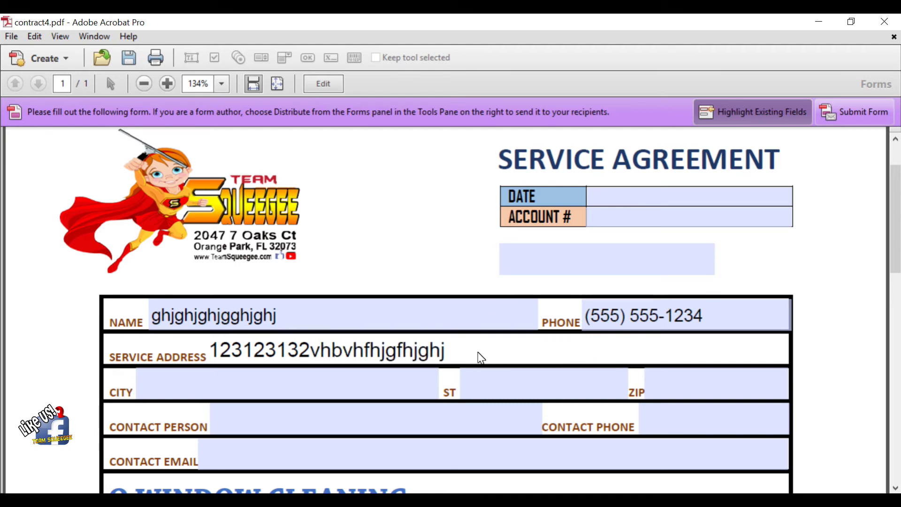
Fill in the CITY field with ghjgjh, the ST field with ghjg and the ZIP field with a sample five-digit code
left_click(382, 397)
type("ghjgjh")
left_click(458, 376)
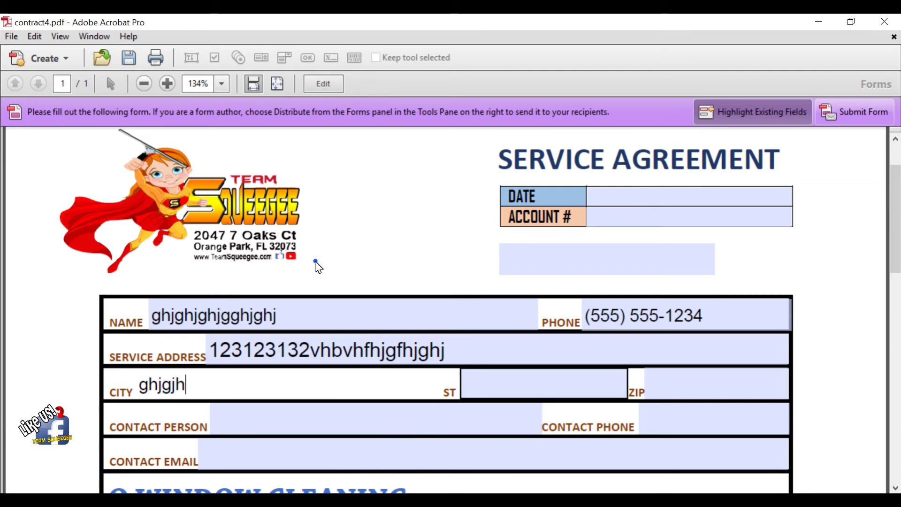
type("ghjg")
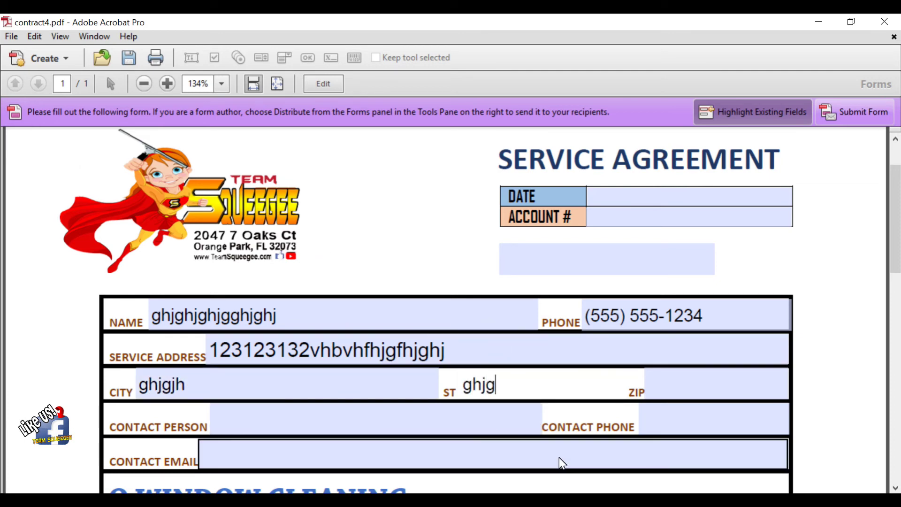
left_click(664, 397)
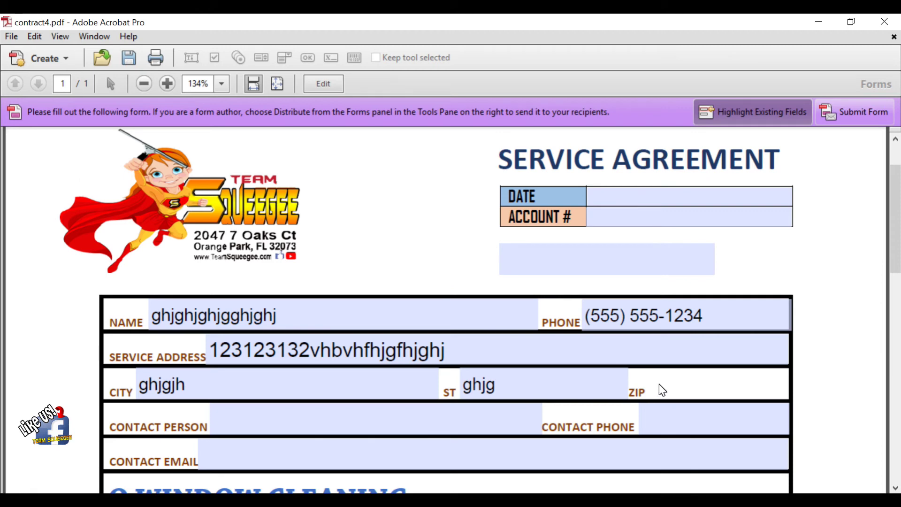
type("12345")
left_click(447, 287)
left_click(656, 384)
scroll(669, 320, "down", 3)
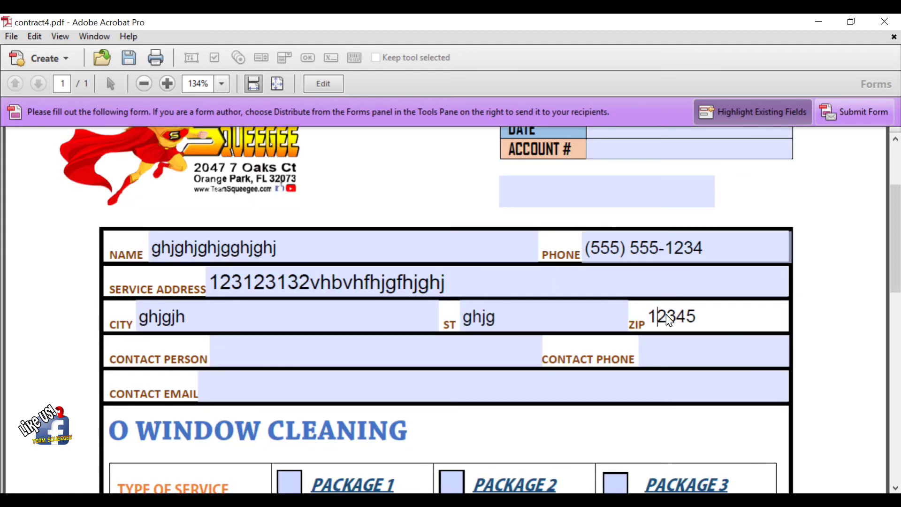
Enter a ten-digit sample number in the CONTACT PHONE field and a sample name in the CONTACT PERSON field
left_click(663, 355)
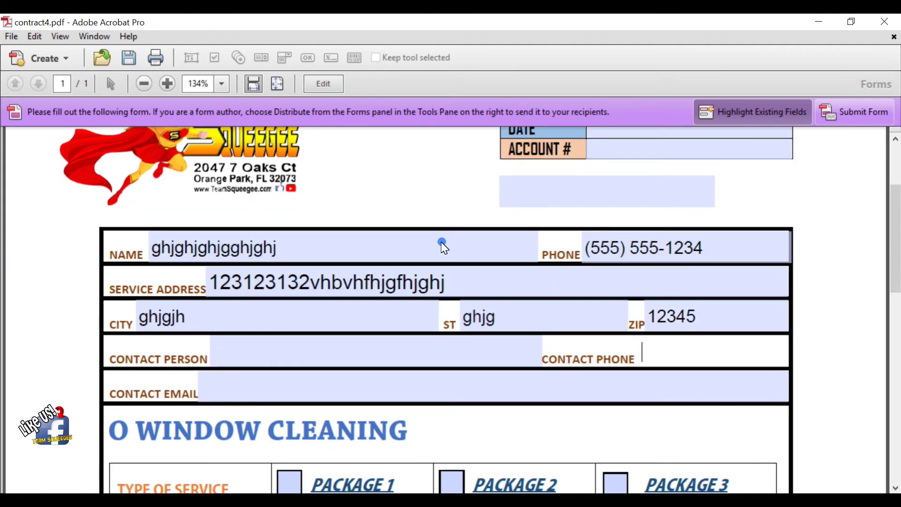
type("5551234567")
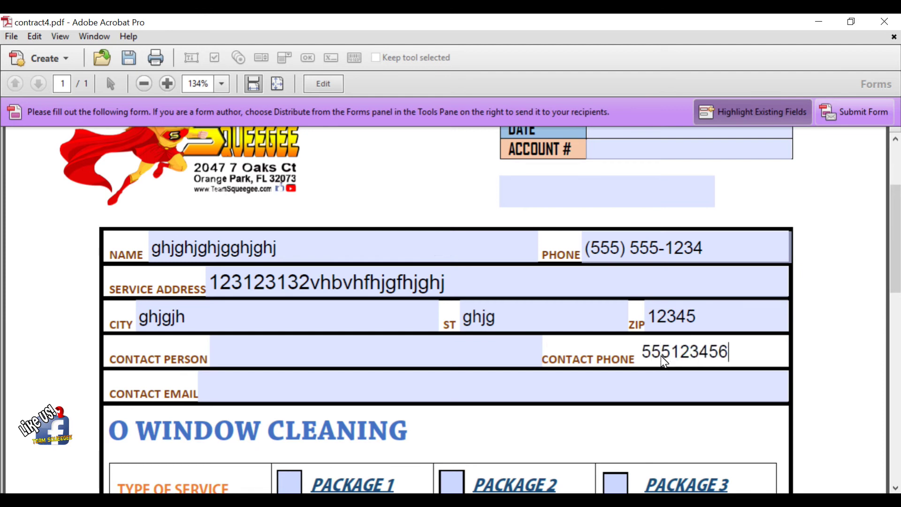
left_click(659, 372)
left_click(440, 263)
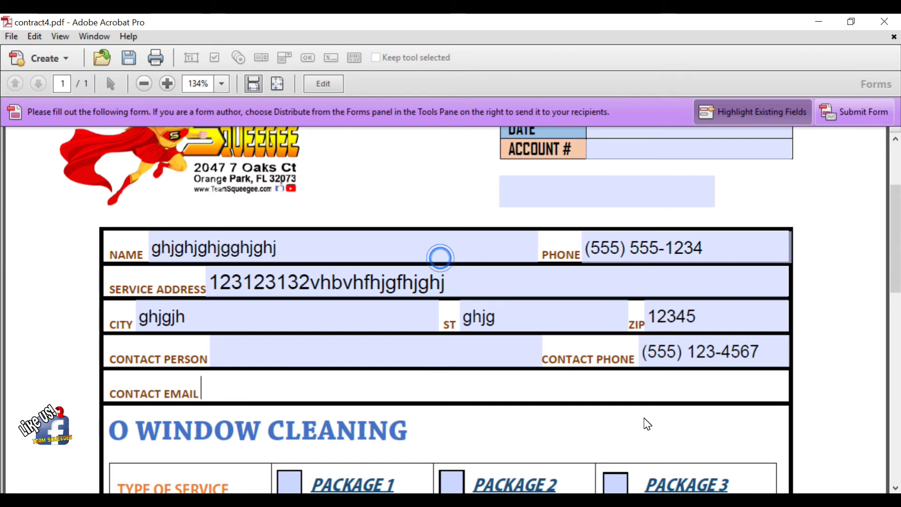
left_click(462, 365)
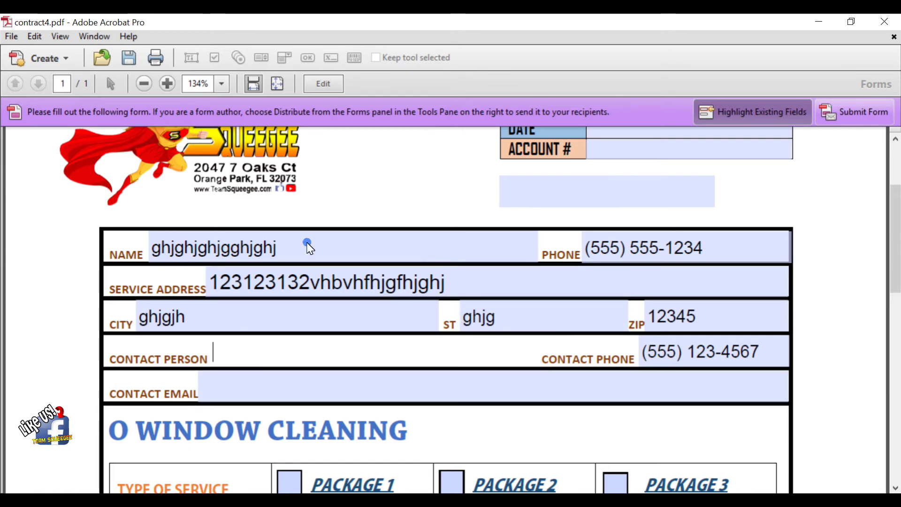
type("ghjgjhgjh")
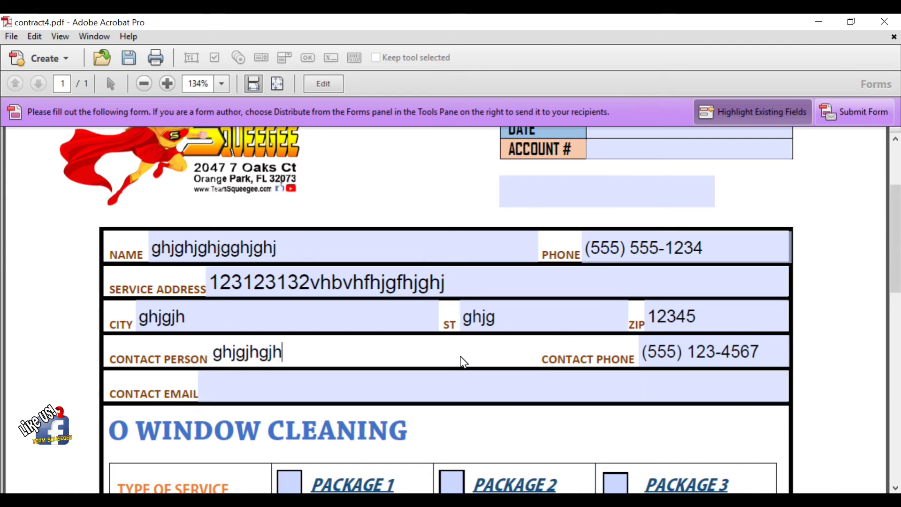
Enter a sample e-mail address in the CONTACT EMAIL field
left_click(466, 389)
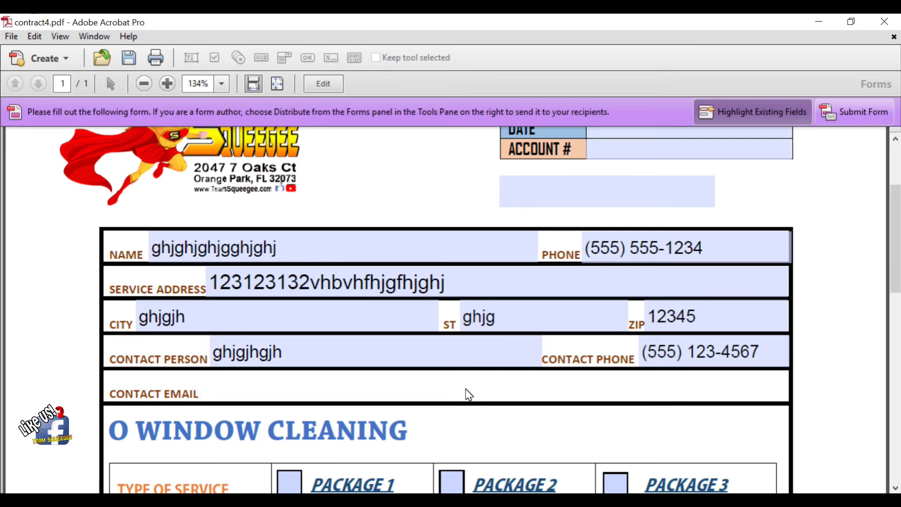
type("ghjgjhghj")
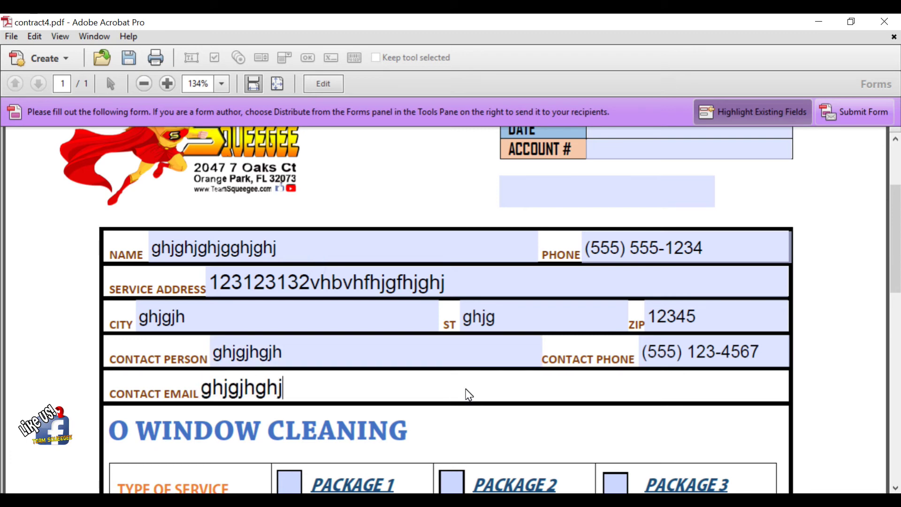
type("123132")
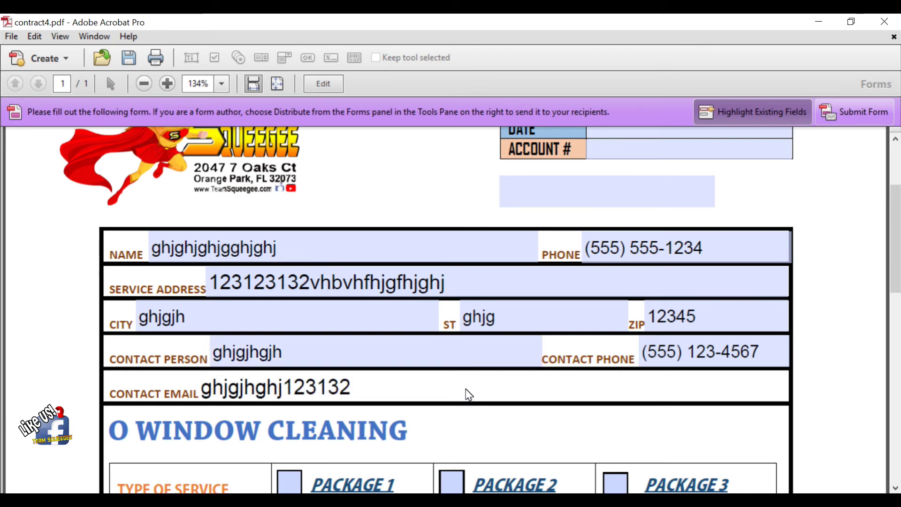
type("@hgjkhkj.")
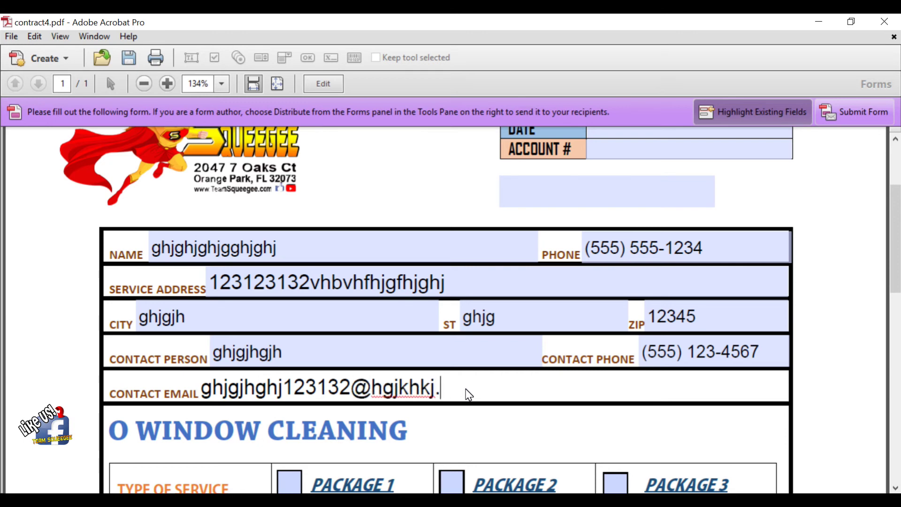
type("com")
left_click(318, 291)
Test the PACKAGE 1, PACKAGE 2 and PACKAGE 3 check boxes under WINDOW CLEANING by ticking and clearing each one
scroll(319, 293, "down", 4)
scroll(221, 245, "up", 1)
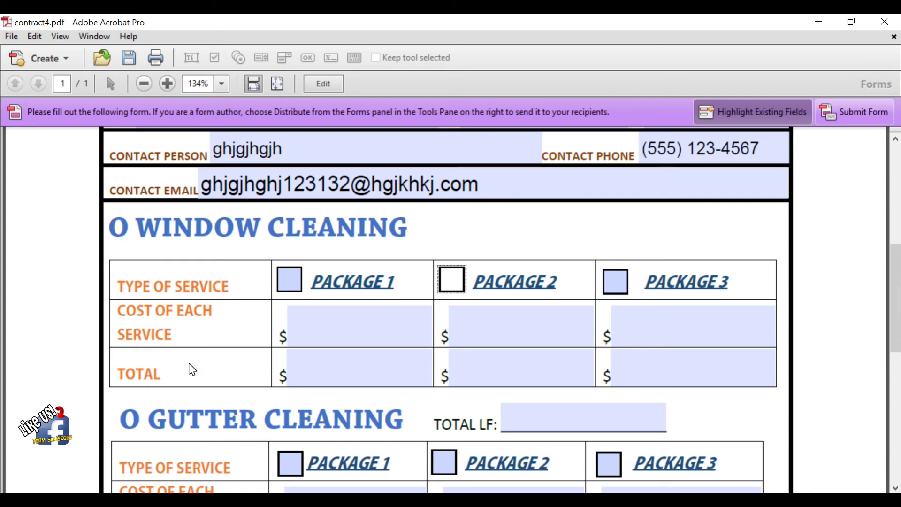
left_click(288, 279)
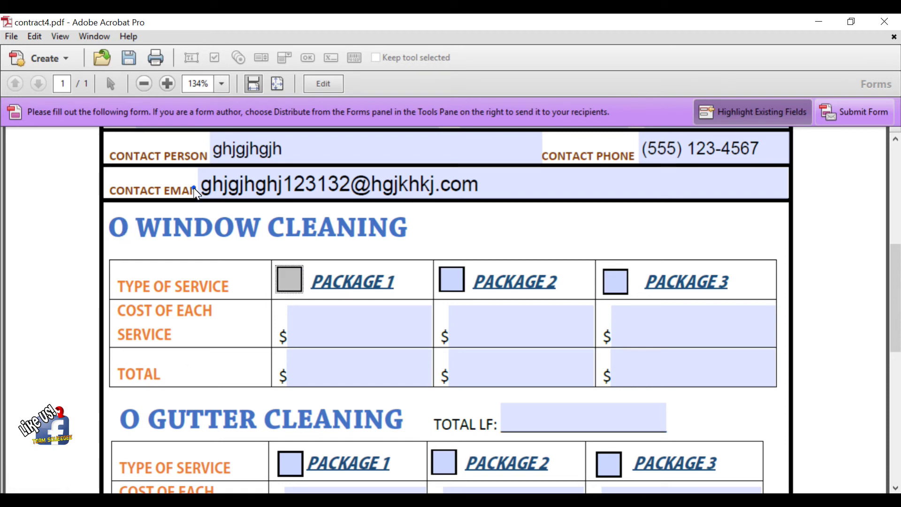
left_click(289, 281)
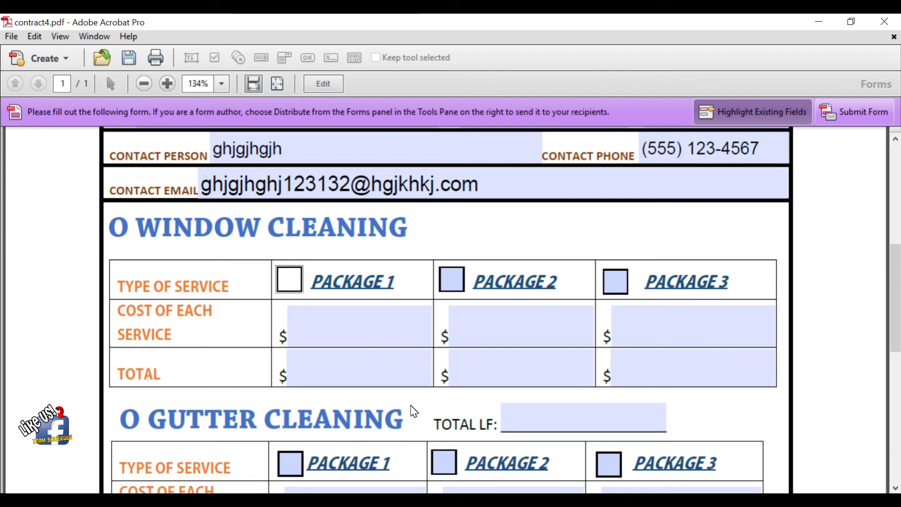
left_click(460, 282)
left_click(460, 282)
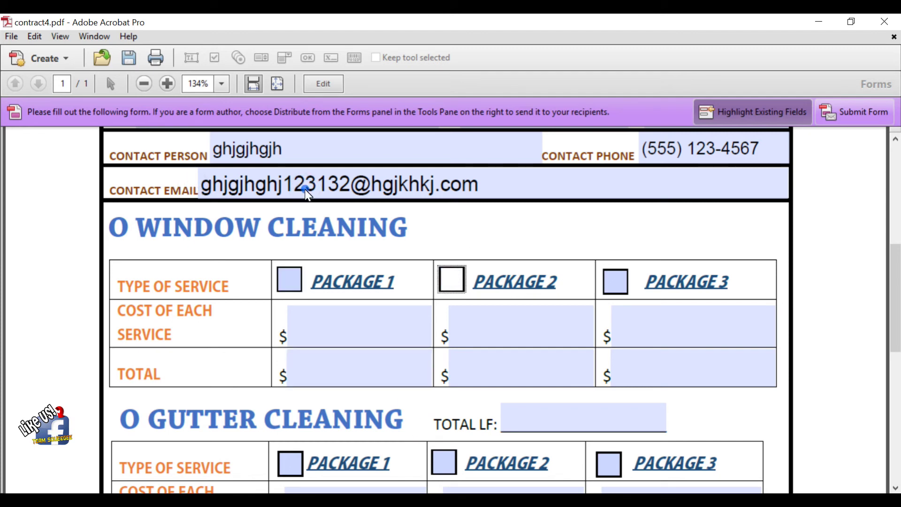
left_click(622, 276)
left_click(617, 281)
Enter 1231 as the PACKAGE 2 cost of each service and 12 as its total under WINDOW CLEANING
left_click(587, 325)
type("1231")
left_click(587, 370)
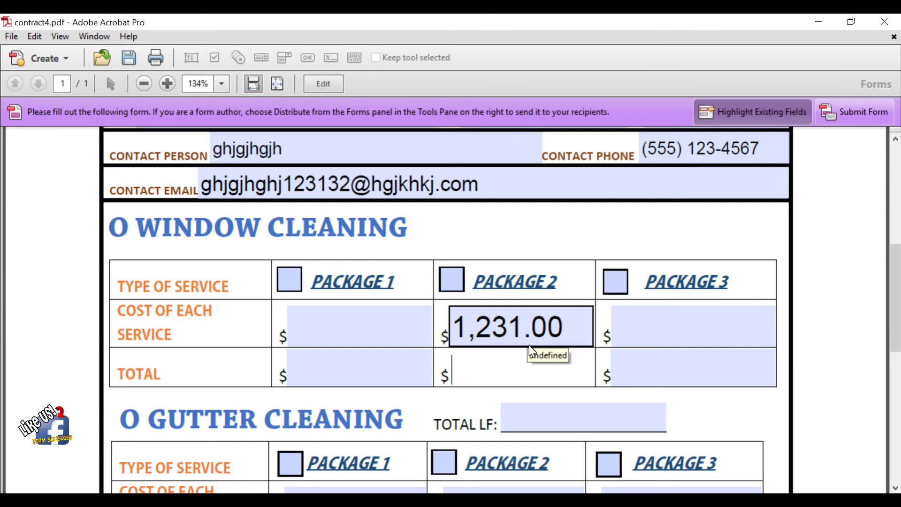
type("12")
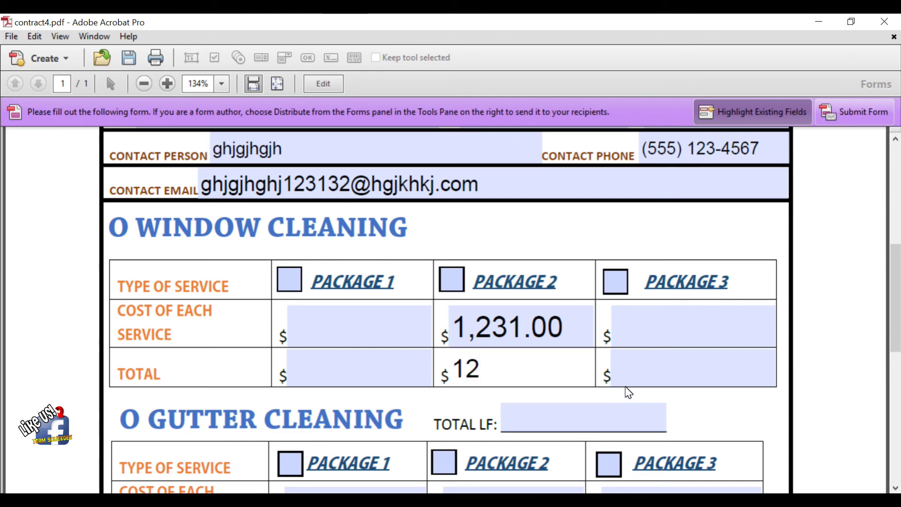
Enter 121 as both the PACKAGE 3 cost and total under WINDOW CLEANING, and tick the PACKAGE 2 check box
left_click(627, 339)
type("121")
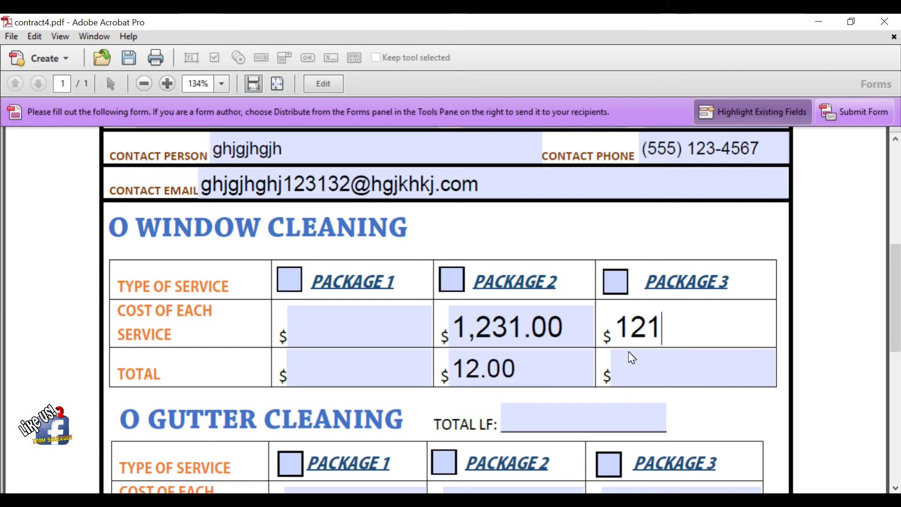
left_click(629, 354)
type("121")
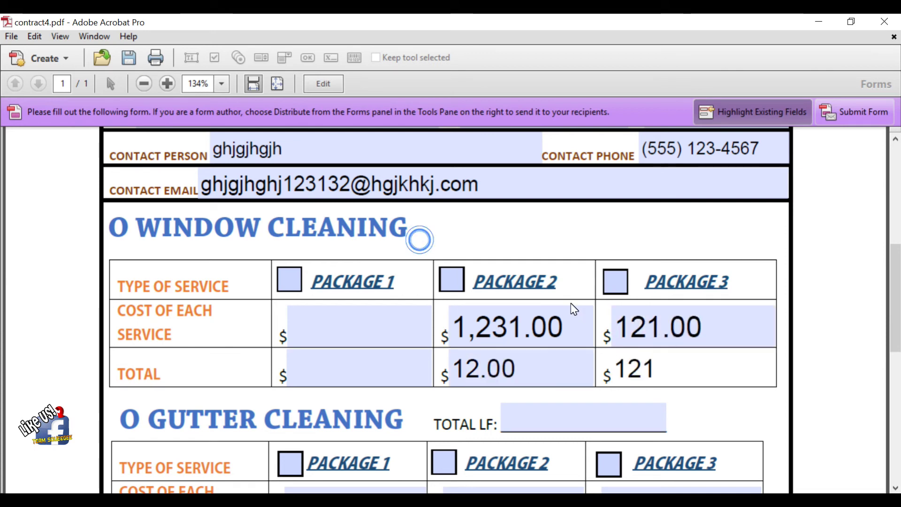
left_click(462, 288)
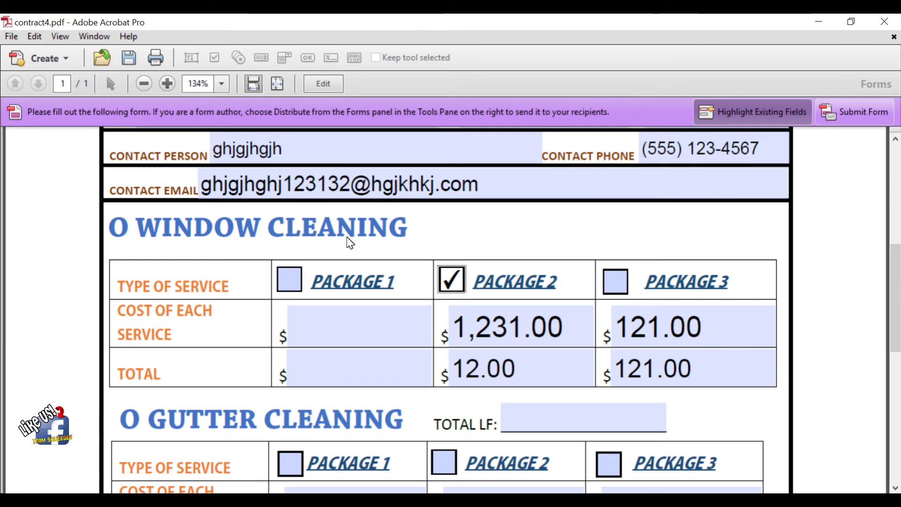
Enter 1233 as the PACKAGE 1 cost of each service and 415 as its total under WINDOW CLEANING
left_click(364, 320)
type("1233")
left_click(381, 360)
type("415")
left_click(380, 328)
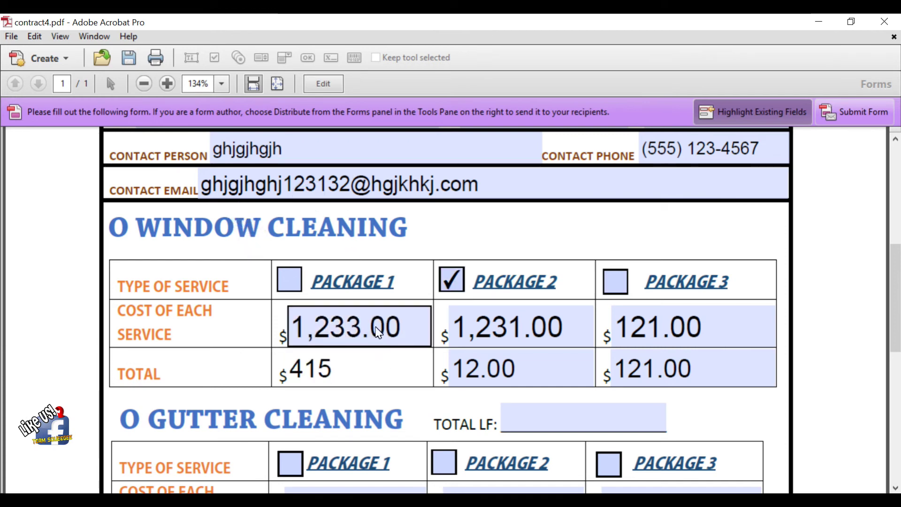
Enter 123 in the TOTAL LF field beside GUTTER CLEANING
scroll(403, 352, "down", 1)
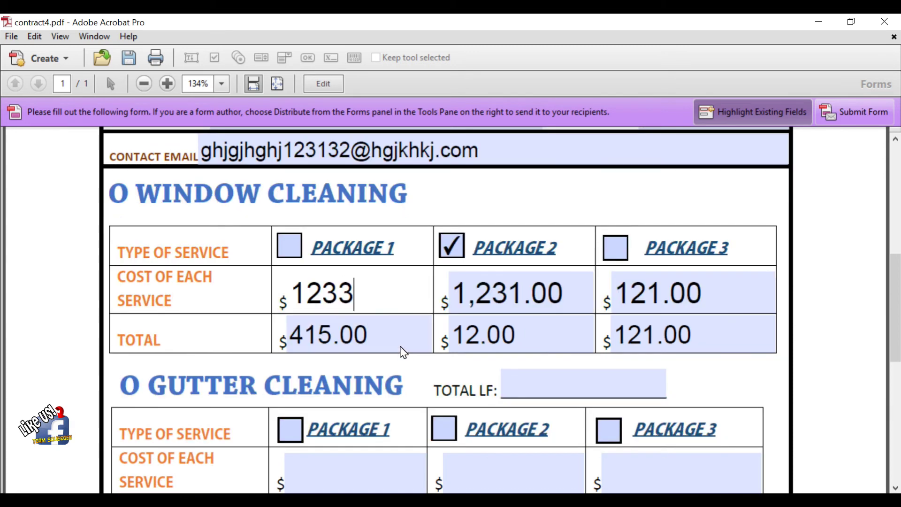
left_click(545, 397)
type("123")
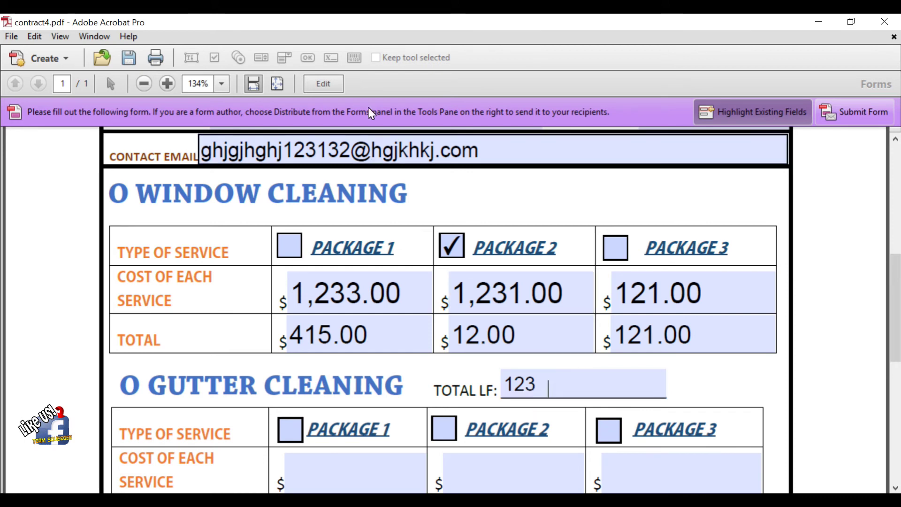
left_click(378, 158)
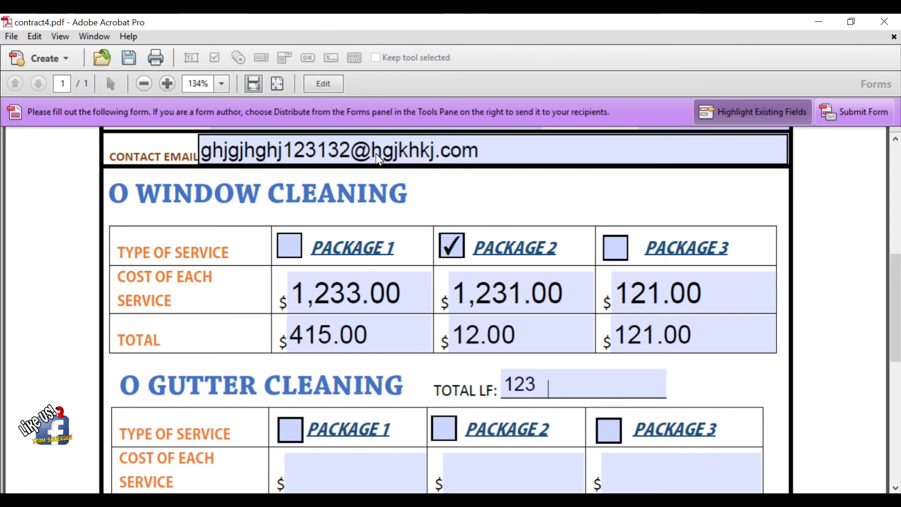
Return to form editing and try 2 decimal places in the TOTAL LF field's number format
left_click(323, 84)
left_click(481, 315)
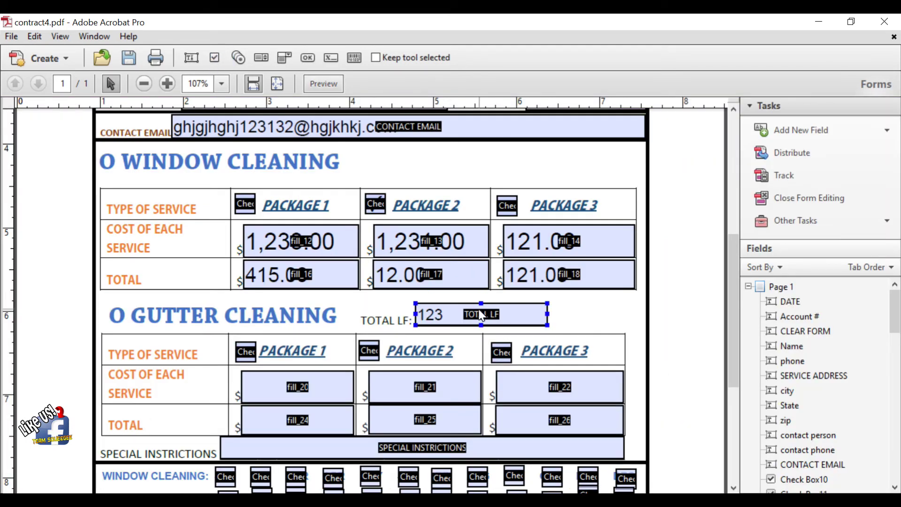
right_click(491, 319)
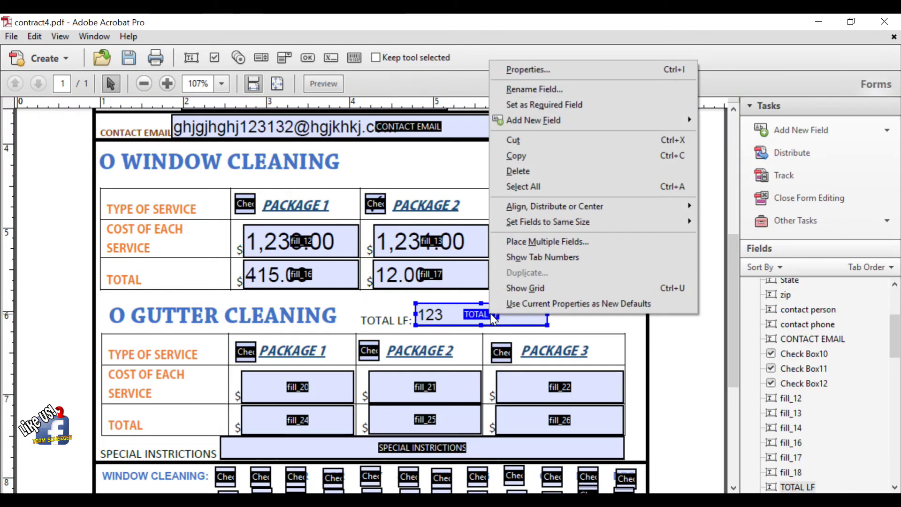
left_click(535, 73)
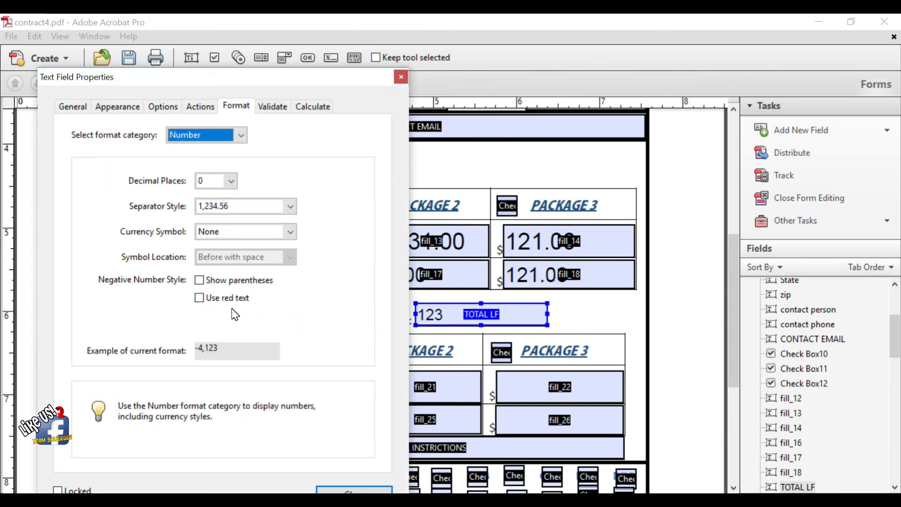
left_click(233, 187)
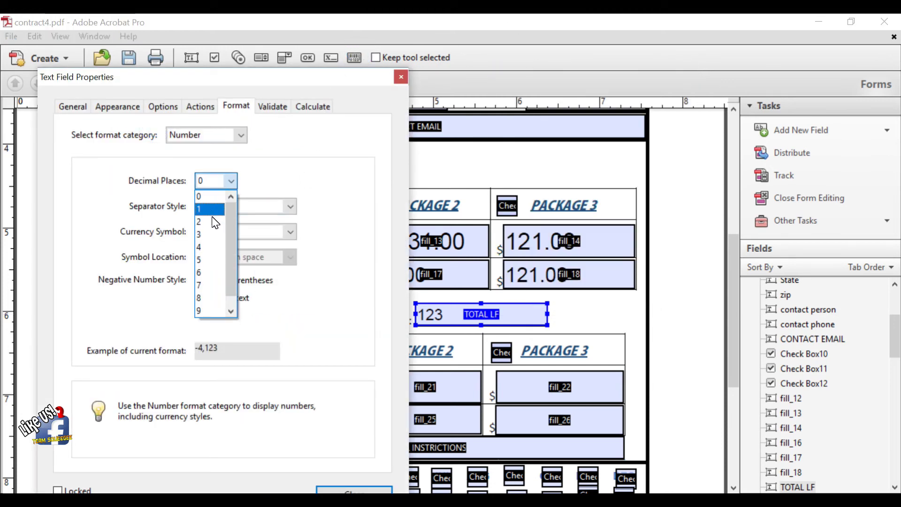
left_click(141, 153)
Set the TOTAL LF field's decimal places back to 0, close its properties and preview the form
left_click(231, 181)
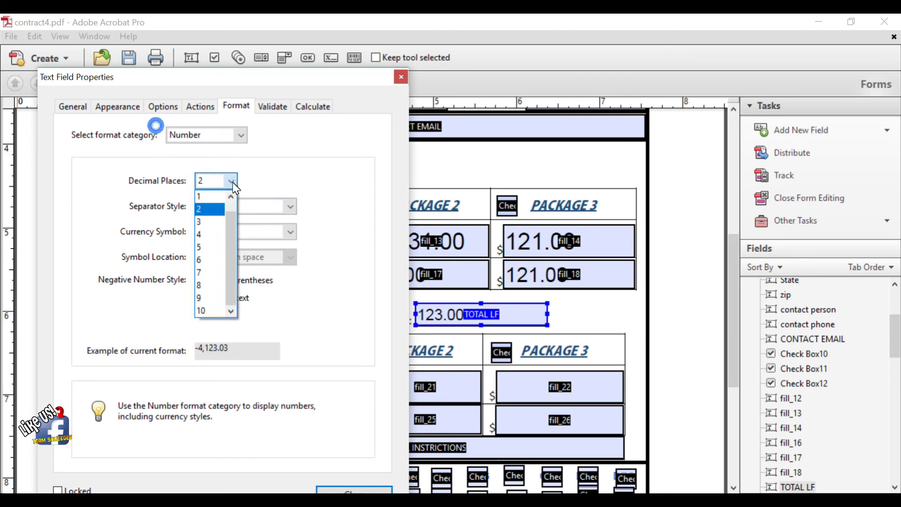
scroll(231, 208, "up", 1)
left_click(223, 200)
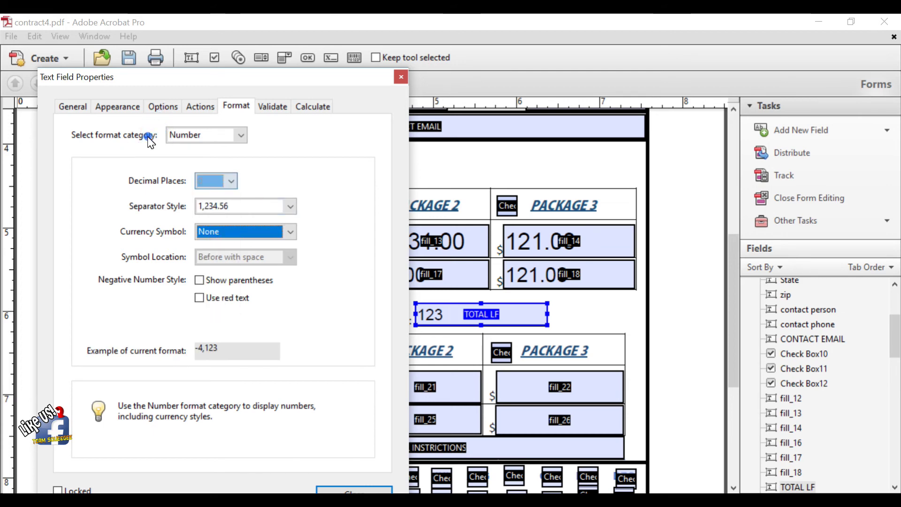
left_click(354, 491)
left_click(338, 84)
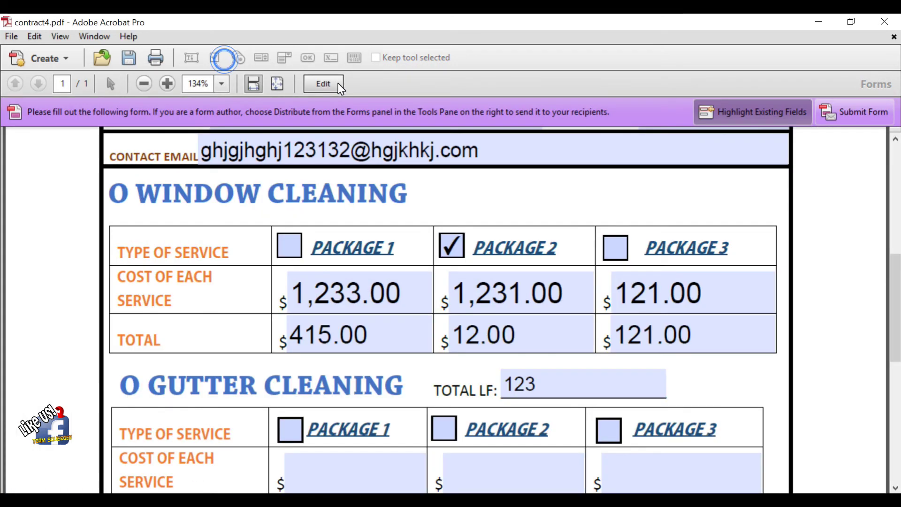
Replace the TOTAL LF value with 1212 and commit it to test the number format
double_click(539, 386)
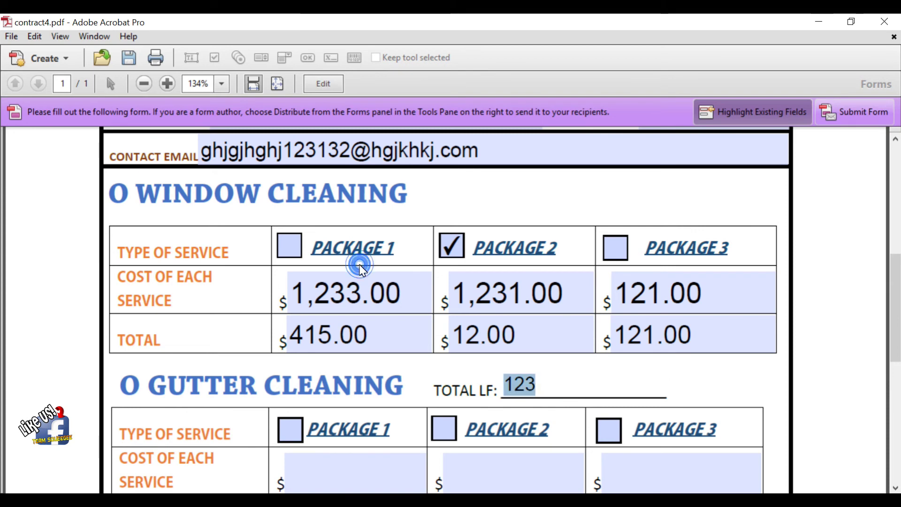
key("BackSpace")
type("1212")
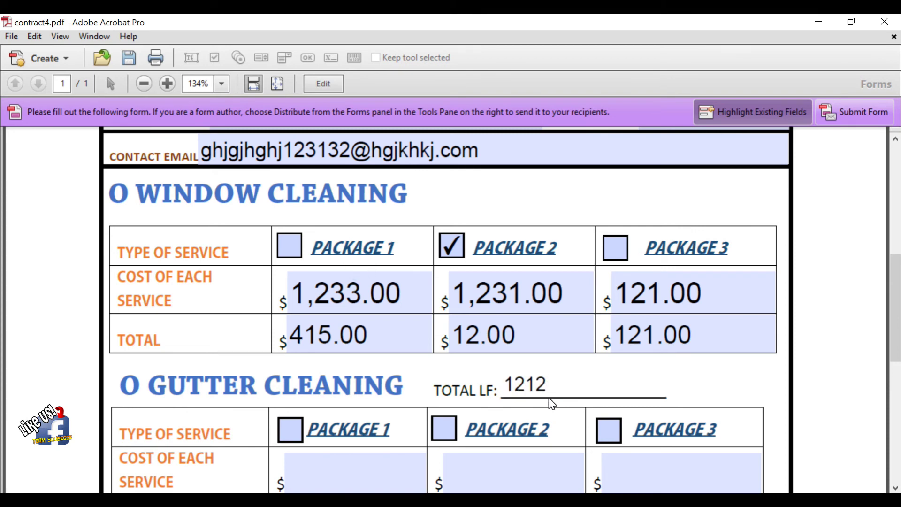
key("Return")
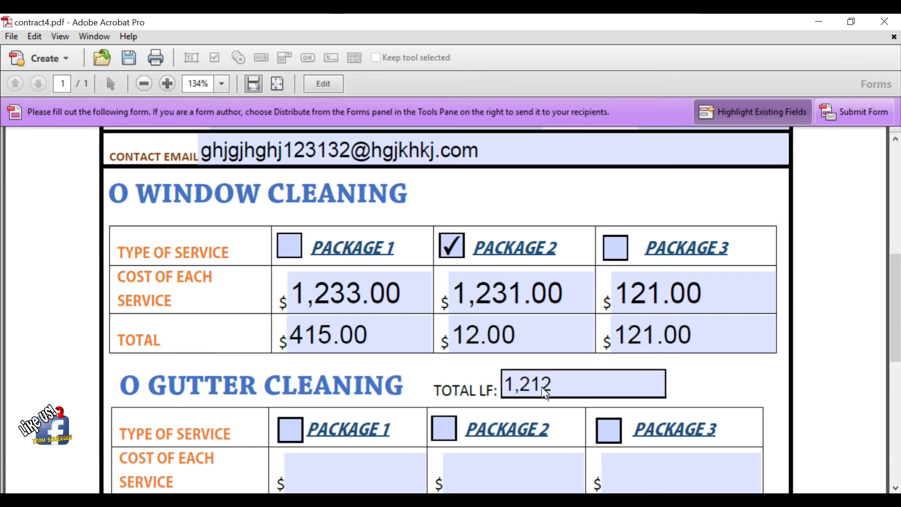
Test the PACKAGE 1, PACKAGE 2 and PACKAGE 3 check boxes under GUTTER CLEANING by ticking and clearing each one
scroll(522, 349, "down", 3)
scroll(523, 349, "down", 3)
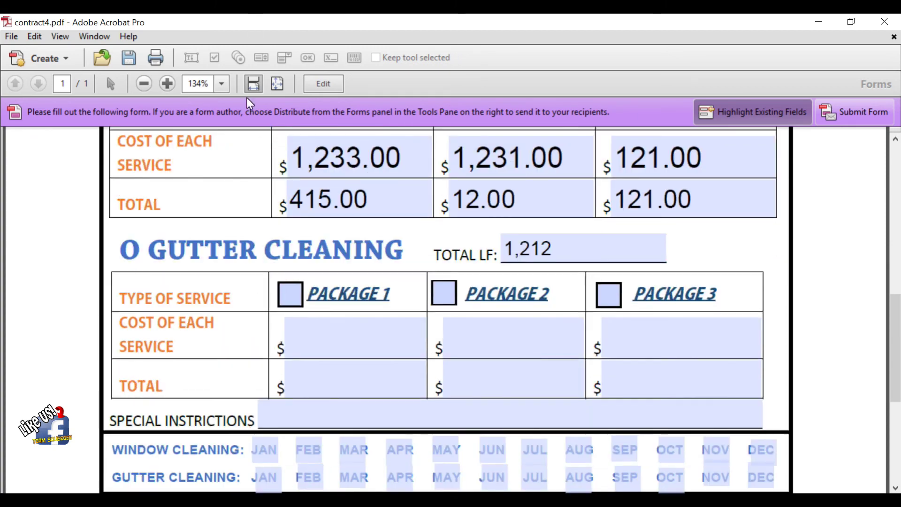
left_click(296, 300)
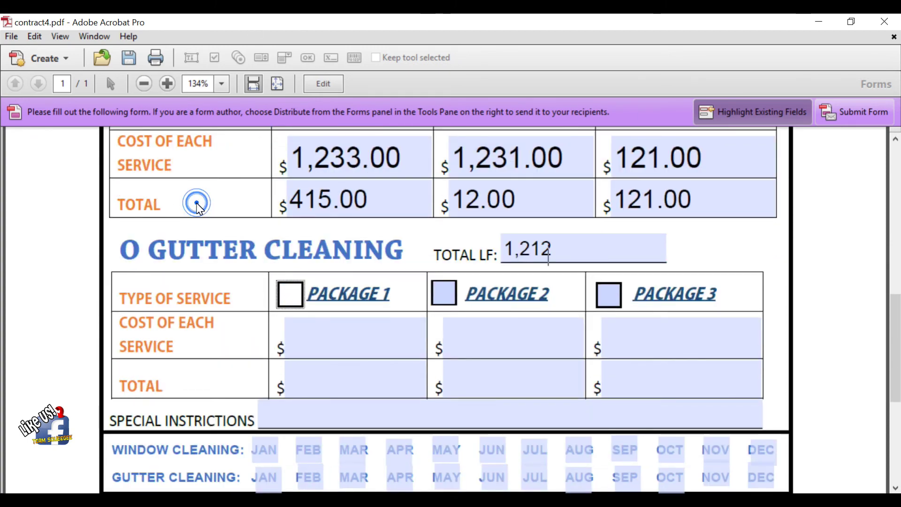
left_click(444, 297)
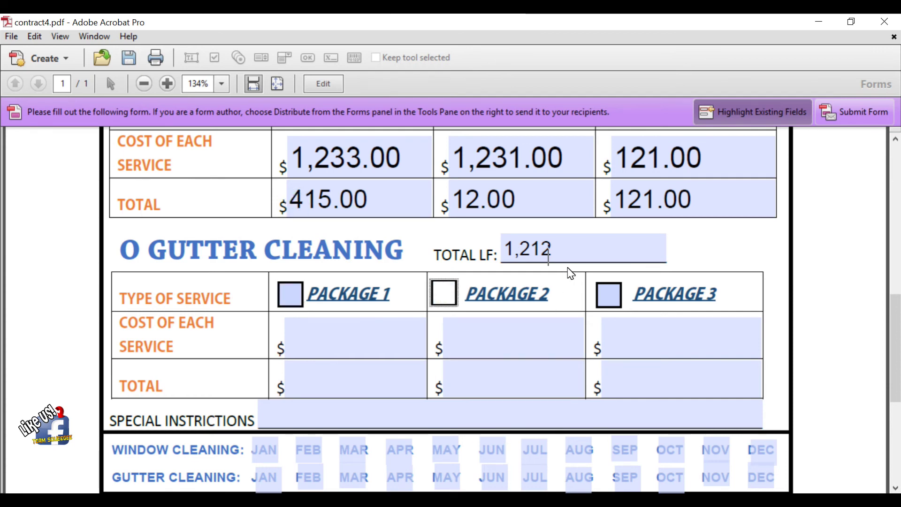
left_click(607, 310)
Enter 11 as the PACKAGE 3 cost of each service and 223 as its total under GUTTER CLEANING
left_click(613, 328)
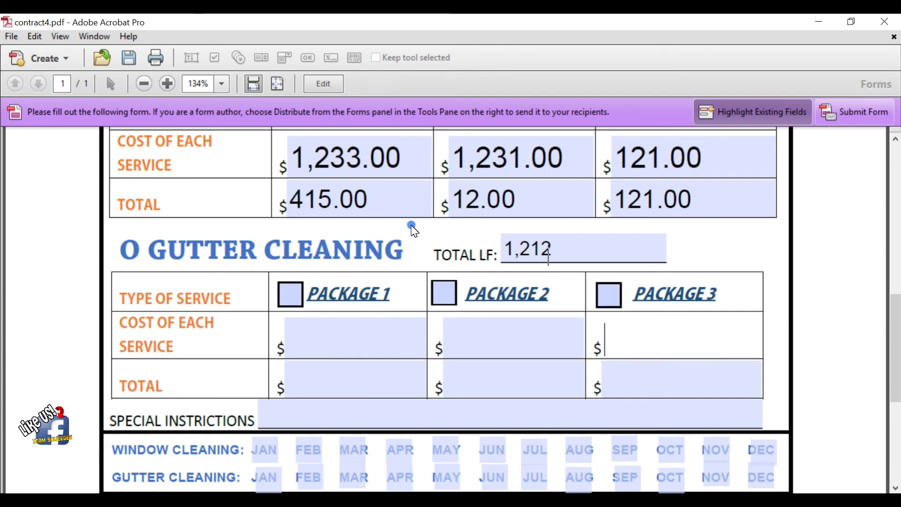
type("11")
left_click(627, 367)
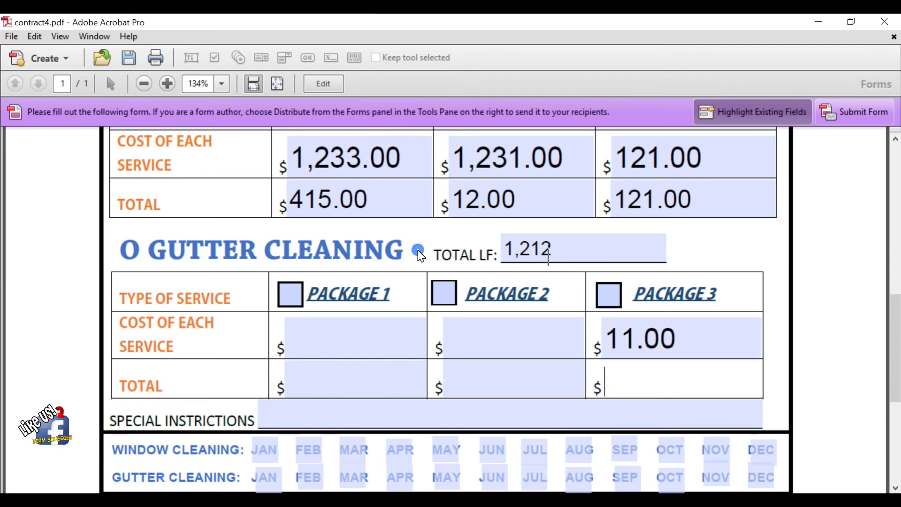
Under GUTTER CLEANING, enter cost 123 and total 121 for PACKAGE 2, and cost 45646 and total 12312313 for PACKAGE 1
left_click(534, 367)
left_click(493, 338)
type("123")
left_click(529, 371)
type("12313")
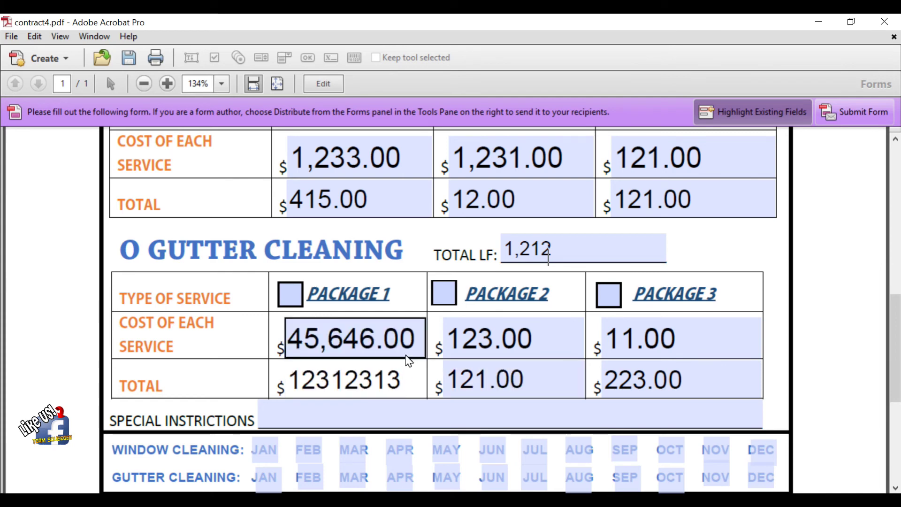
scroll(408, 361, "down", 1)
left_click(408, 358)
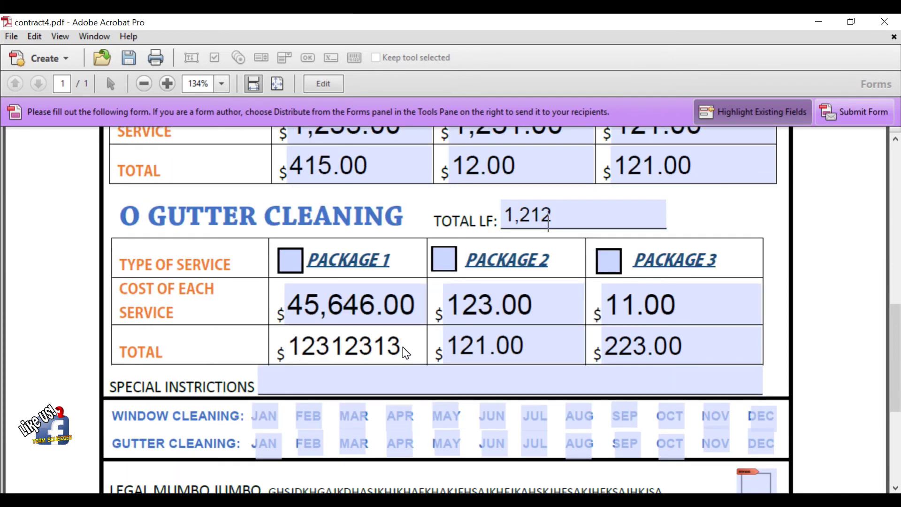
key("shift+Tab")
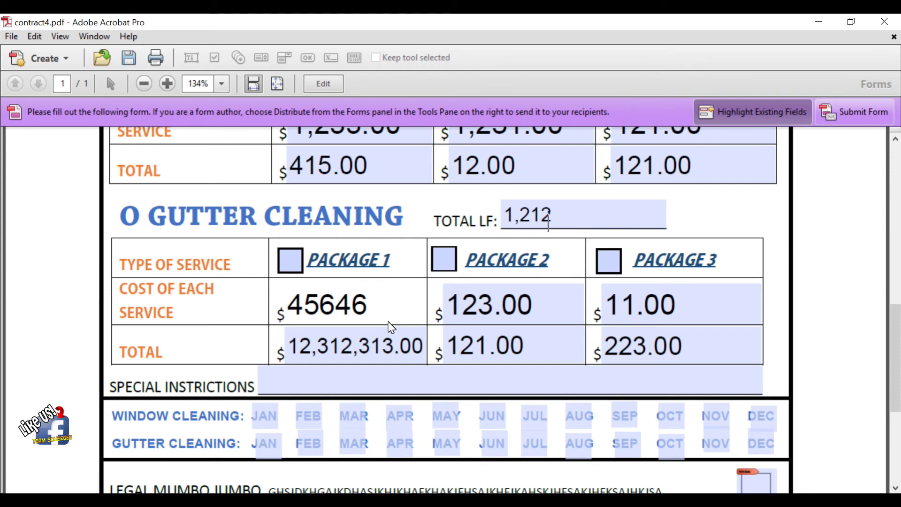
Enter the sample text hfjdskhfjkhds1231321 in the SPECIAL INSTRUCTIONS field
scroll(388, 326, "down", 1)
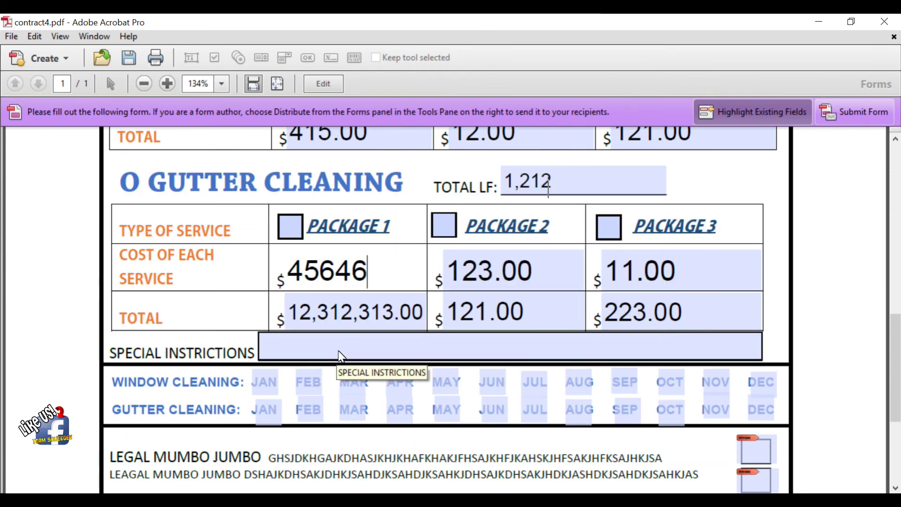
scroll(339, 356, "up", 10)
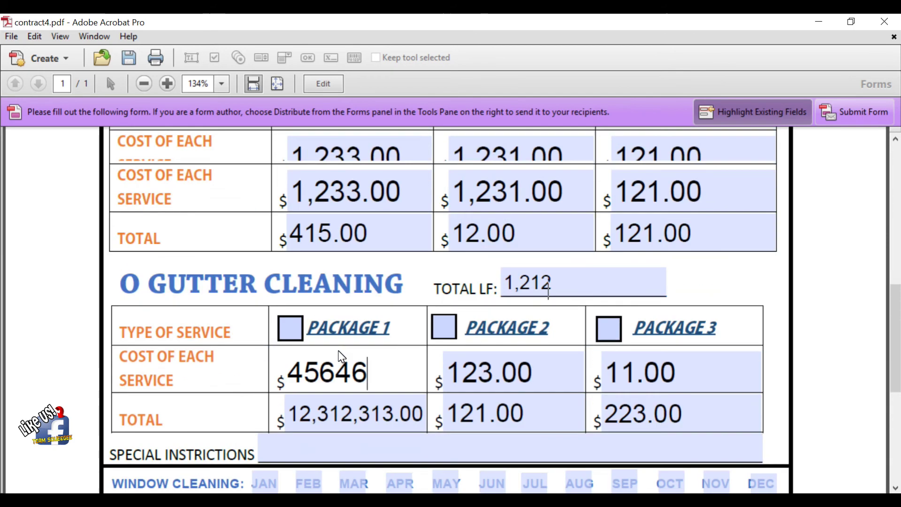
scroll(340, 355, "up", 3)
scroll(341, 356, "down", 12)
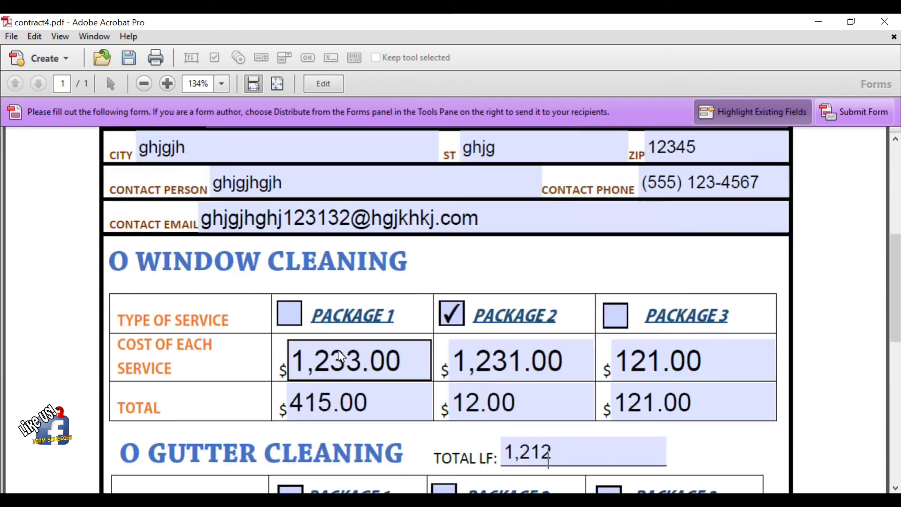
scroll(341, 356, "down", 1)
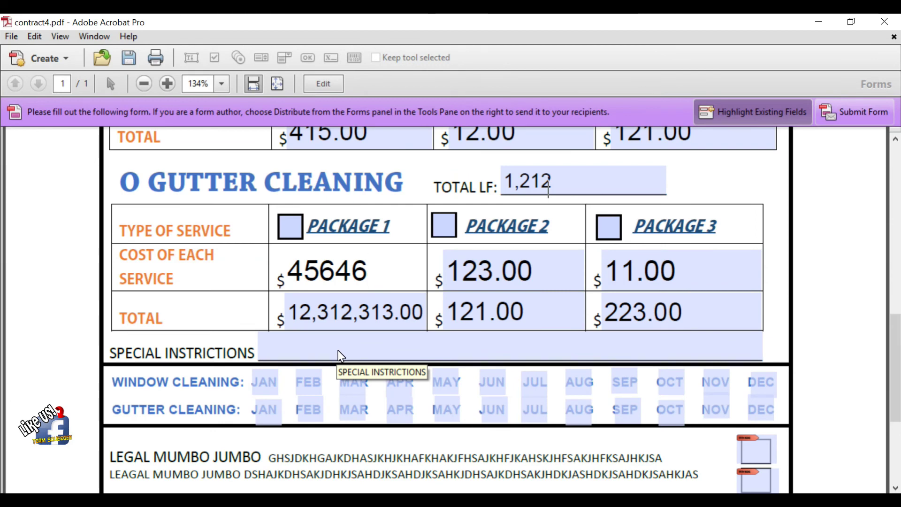
left_click(225, 237)
type("hfjdskhfjk")
type("1231321")
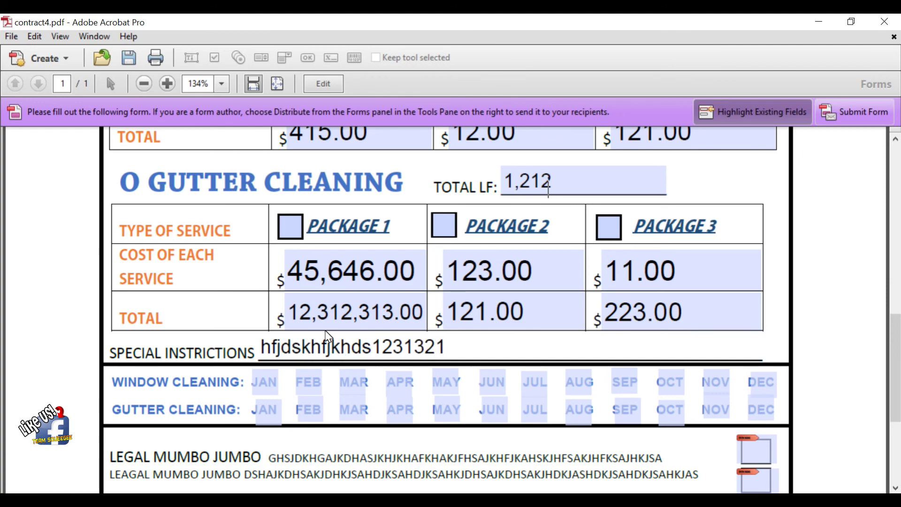
Tick the JAN and FEB check boxes in the WINDOW CLEANING month row
scroll(328, 355, "down", 1)
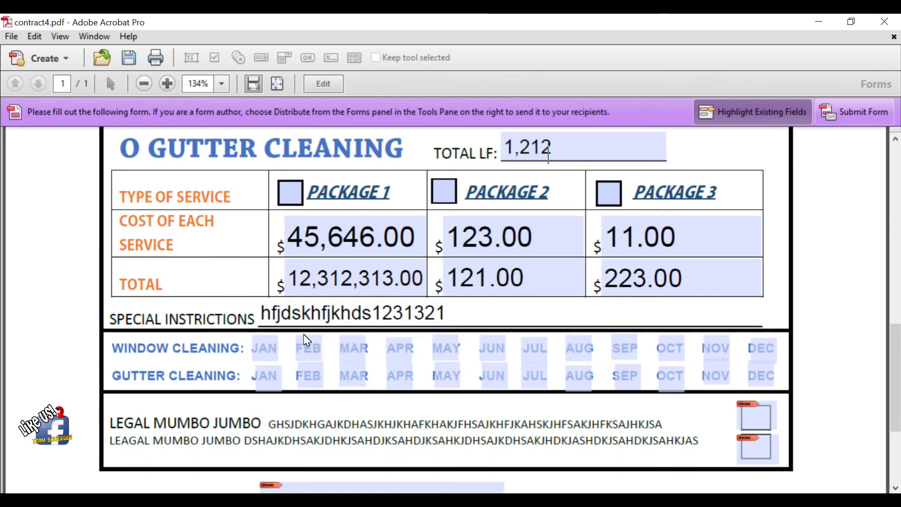
left_click(280, 350)
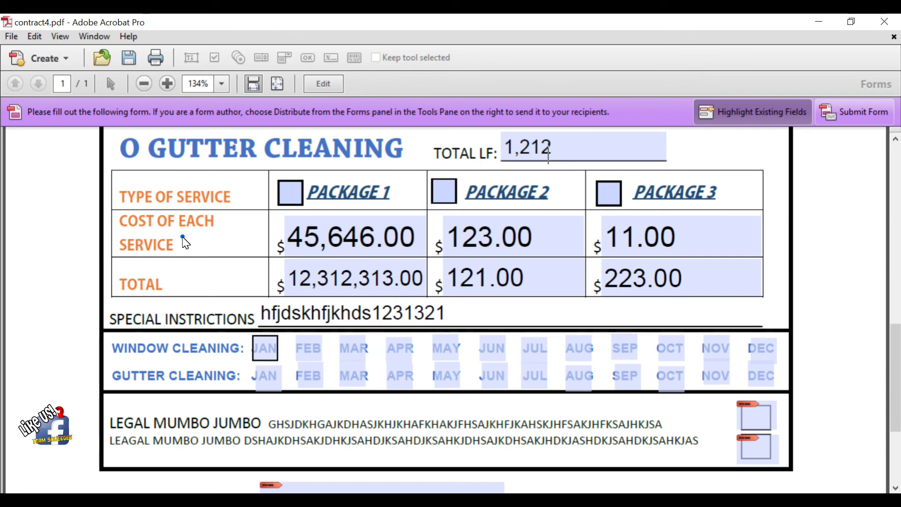
key("Tab")
key("space")
key("Tab")
key("Tab")
key("Tab")
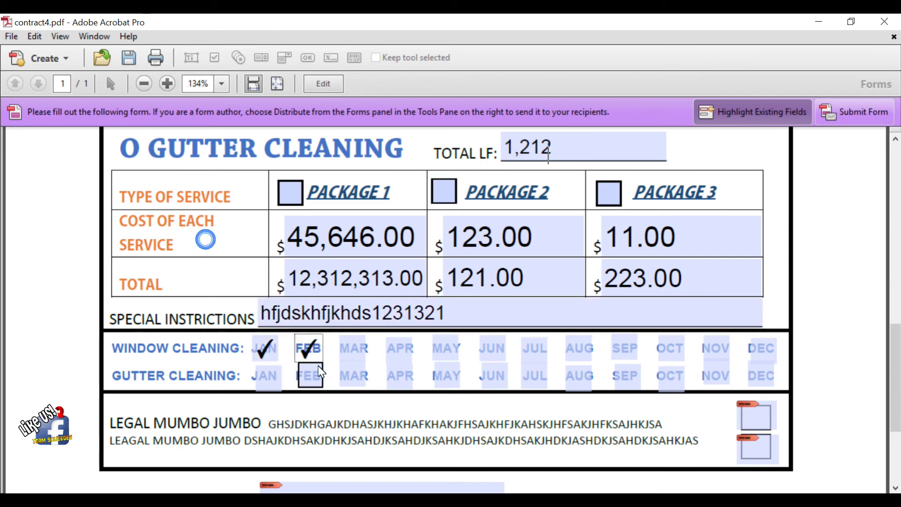
Test the MAR check box in the WINDOW CLEANING month row and clear the FEB and MAR ticks
key("shift+Tab")
key("shift+Tab")
key("shift+Tab")
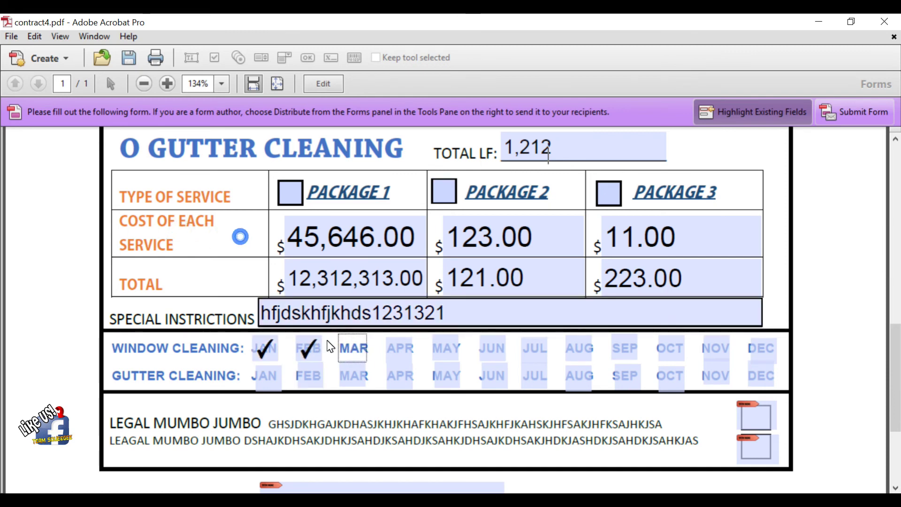
key("space")
key("shift+Tab")
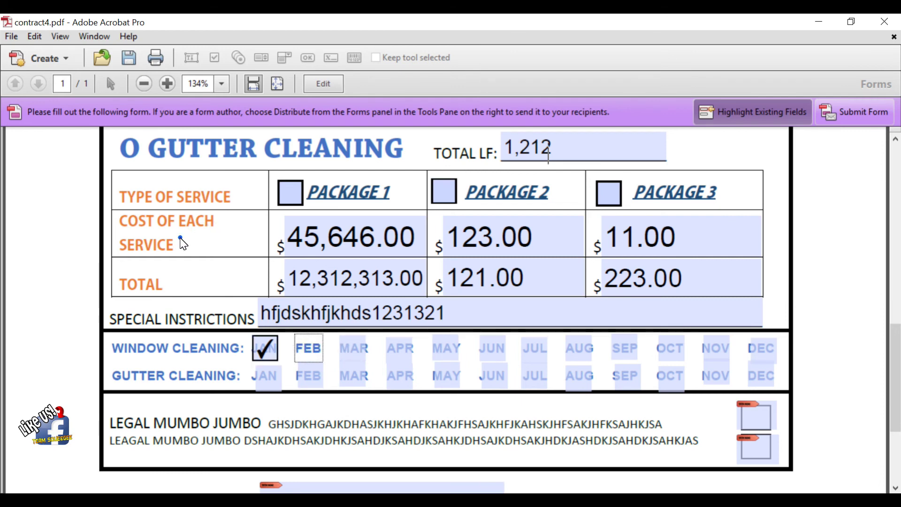
Tick JUN and SEP in the WINDOW CLEANING month row, and SEP and JUL in the GUTTER CLEANING row
left_click(502, 349)
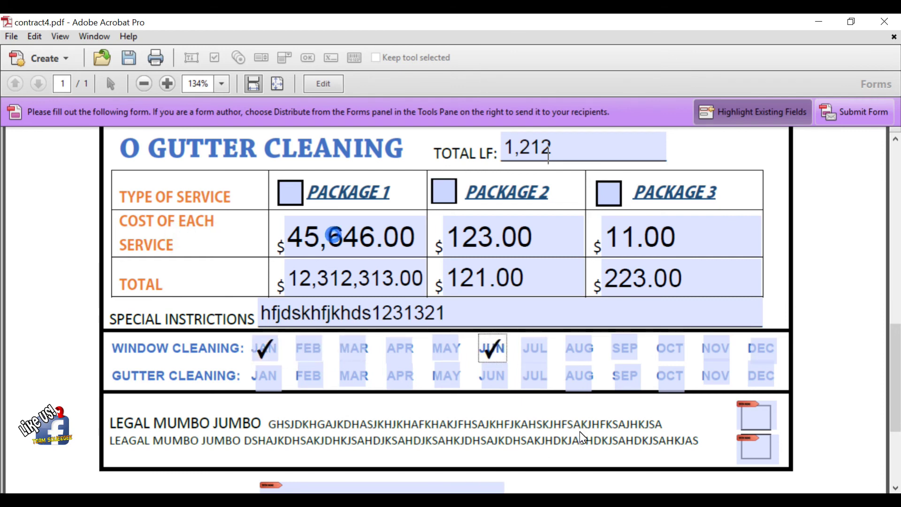
left_click(616, 352)
left_click(623, 374)
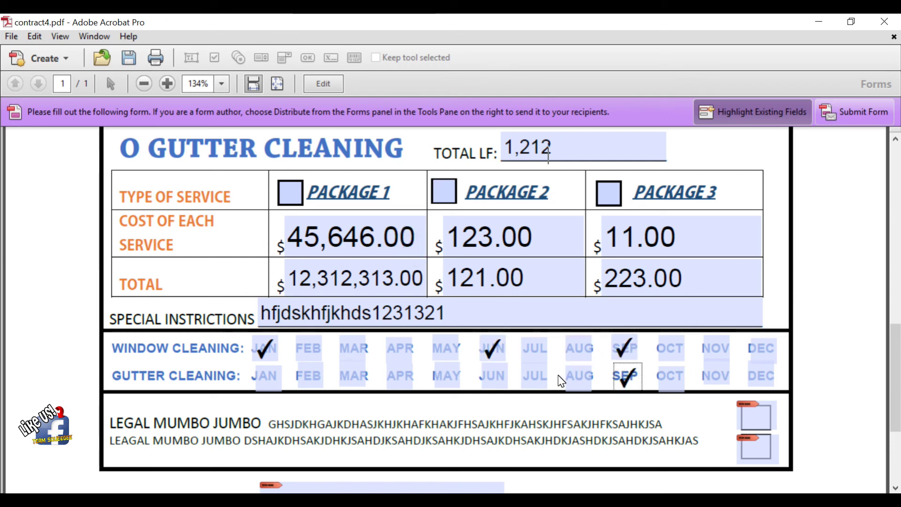
left_click(539, 378)
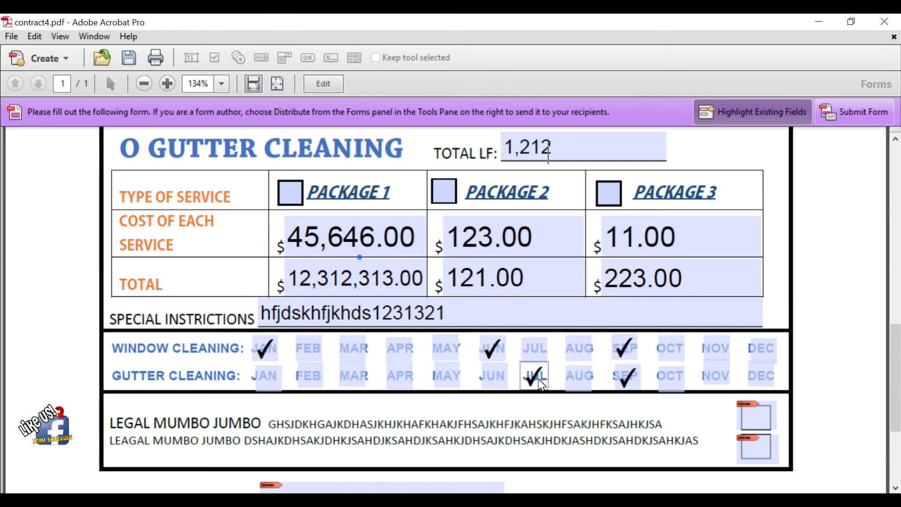
Tick JUN in the GUTTER CLEANING row and test the WINDOW CLEANING MAY and DEC and GUTTER CLEANING APR check boxes, leaving those three cleared
left_click(499, 383)
left_click(443, 357)
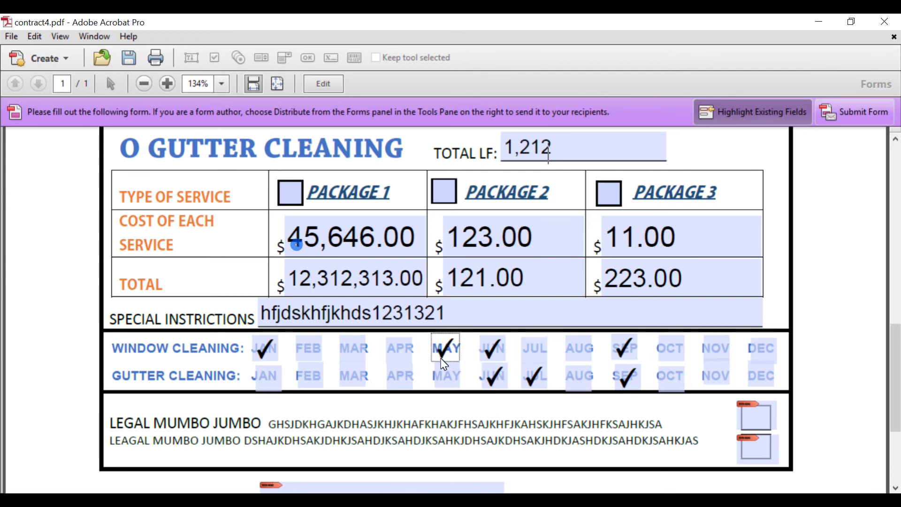
left_click(397, 375)
left_click(397, 375)
left_click(448, 341)
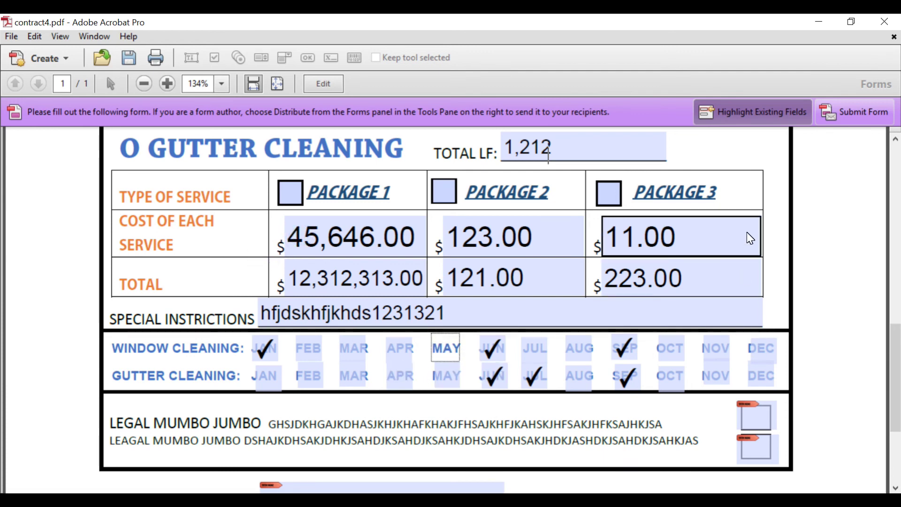
double_click(770, 357)
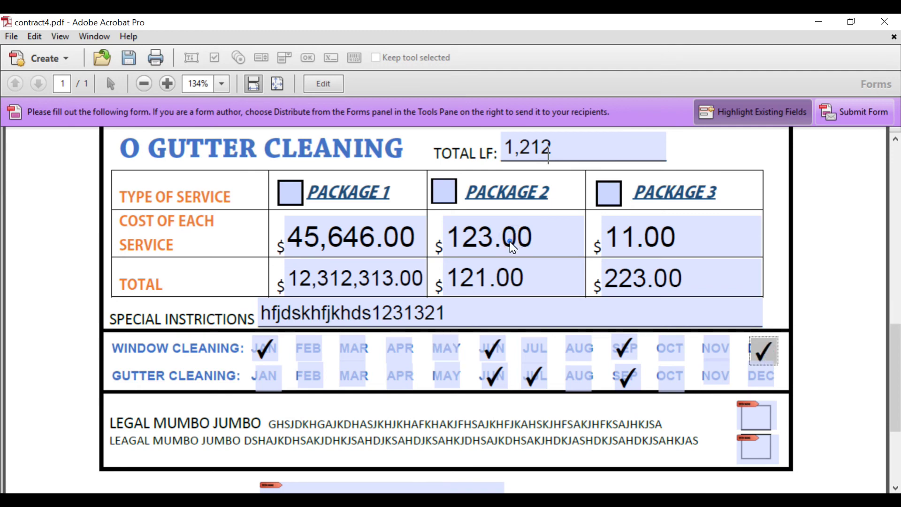
Test the upper signature box beside the LEGAL MUMBO JUMBO text and enter 1231321 in the Total due field
scroll(760, 350, "down", 3)
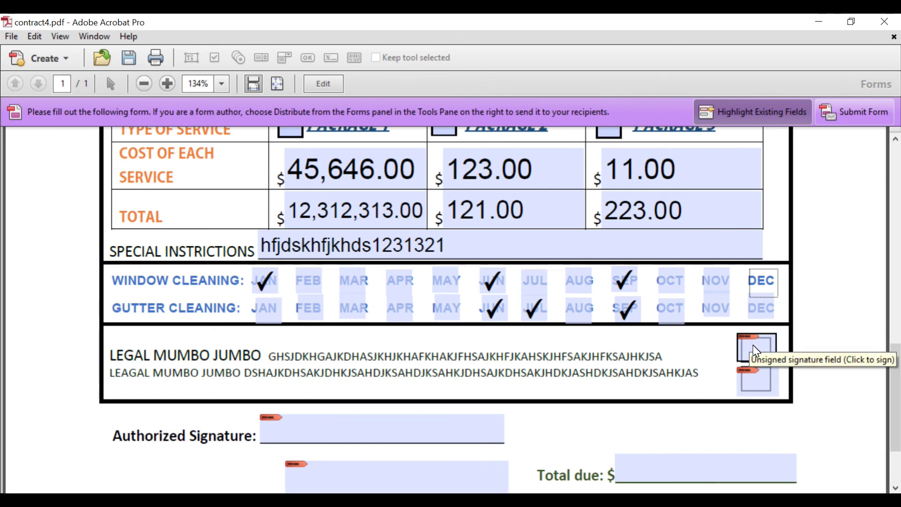
left_click(753, 345)
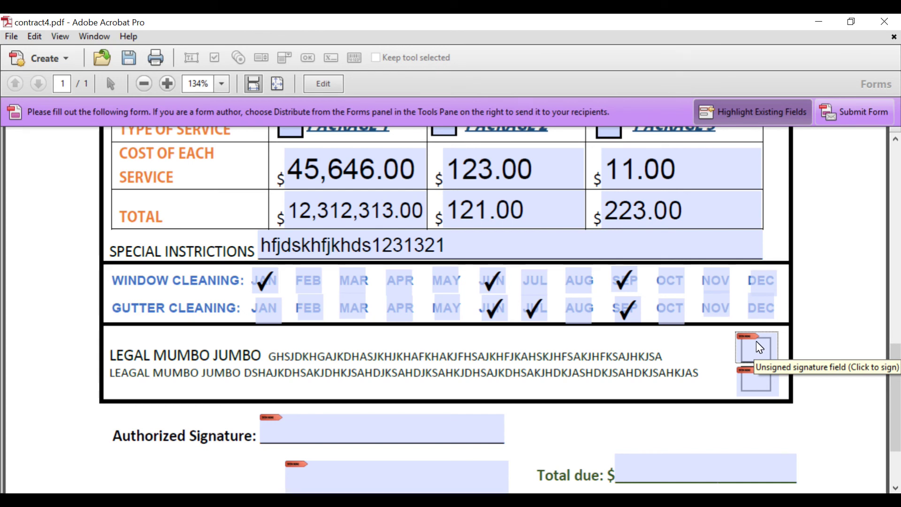
scroll(757, 347, "down", 2)
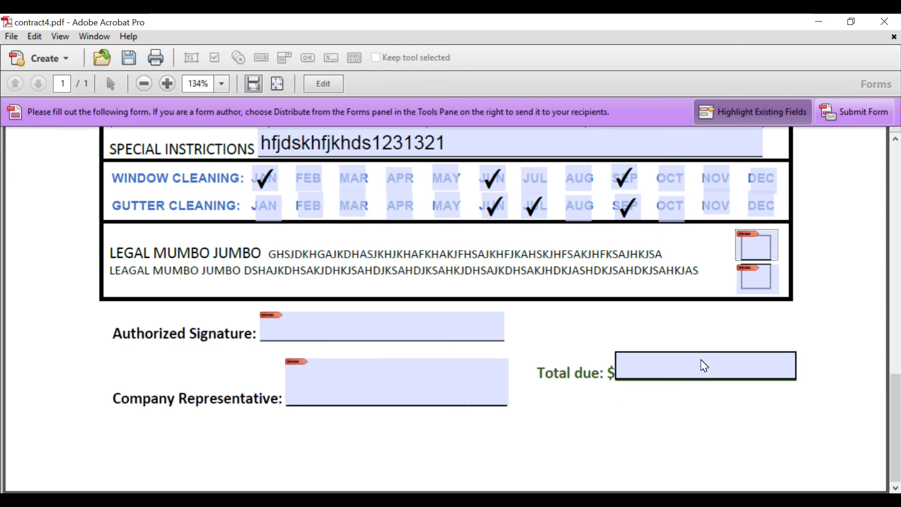
left_click(694, 371)
type("1231321")
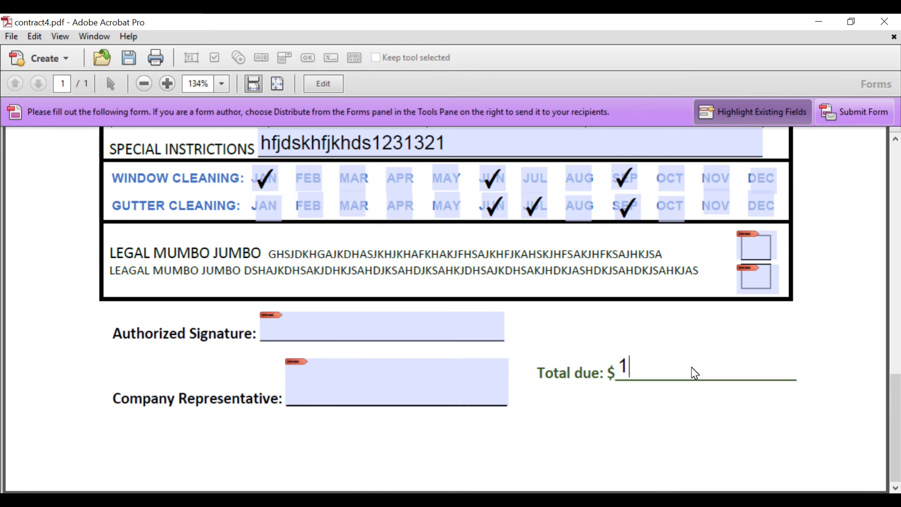
left_click(703, 403)
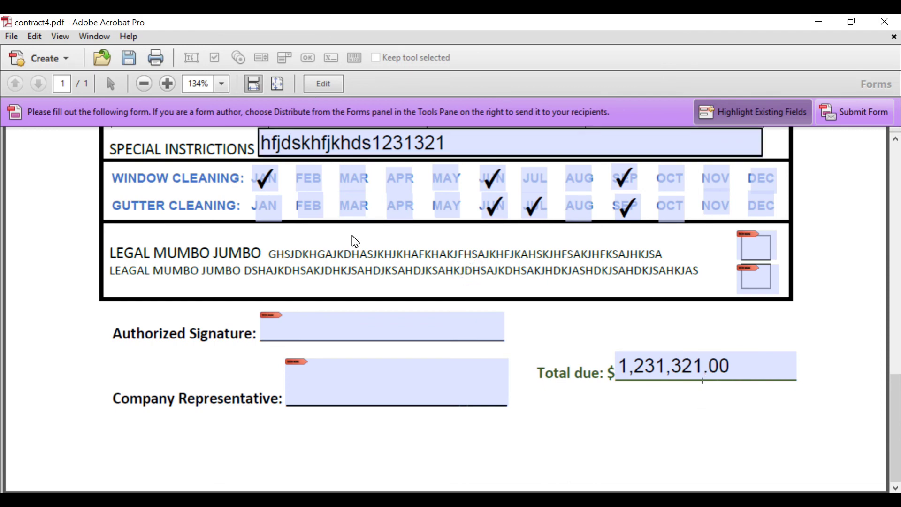
Save the form as a new PDF named contract5 in the Documents folder
scroll(360, 249, "up", 15)
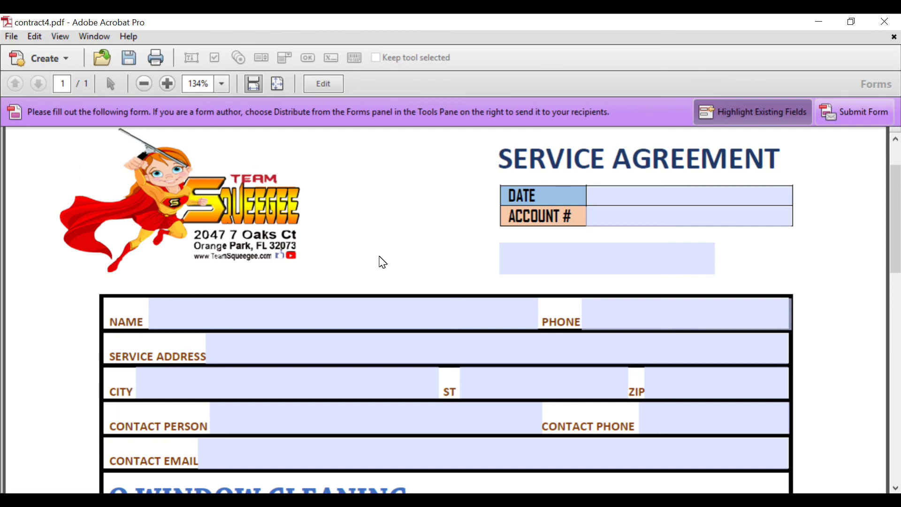
scroll(383, 262, "down", 10)
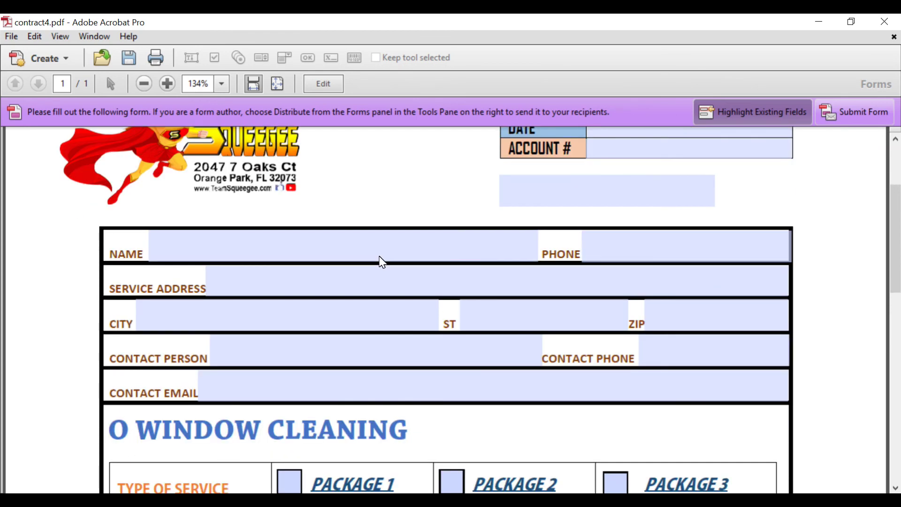
scroll(383, 262, "up", 2)
scroll(383, 262, "up", 8)
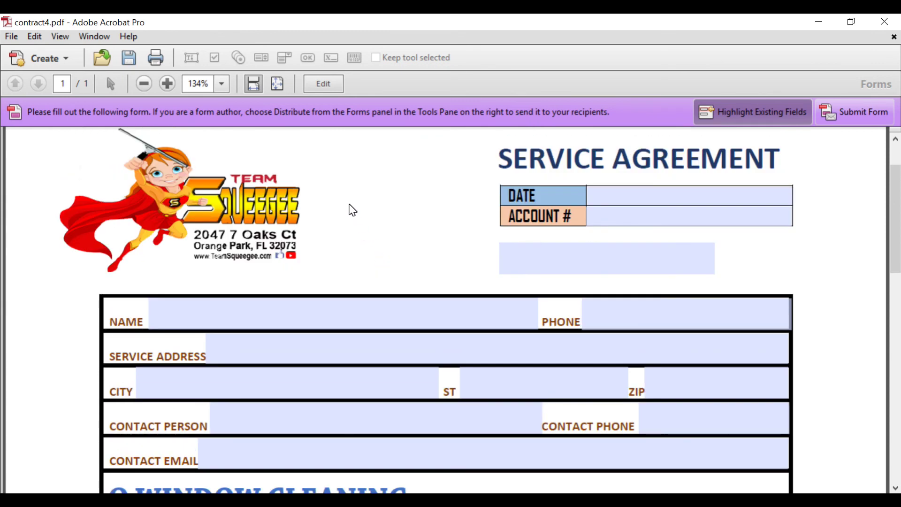
left_click(11, 37)
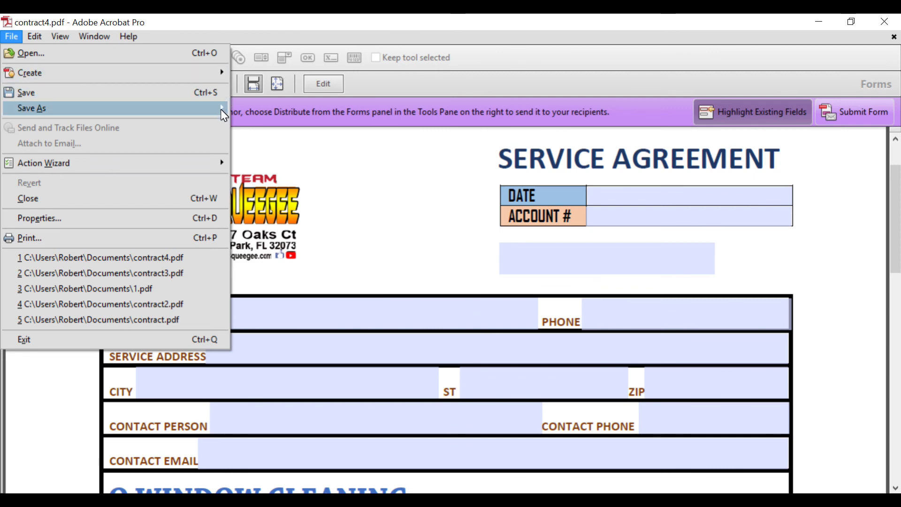
mouse_move(223, 118)
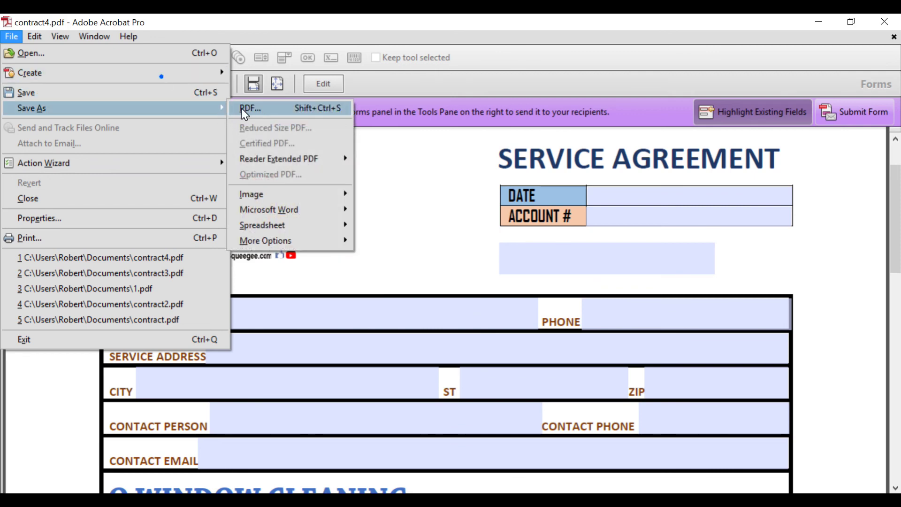
left_click(242, 109)
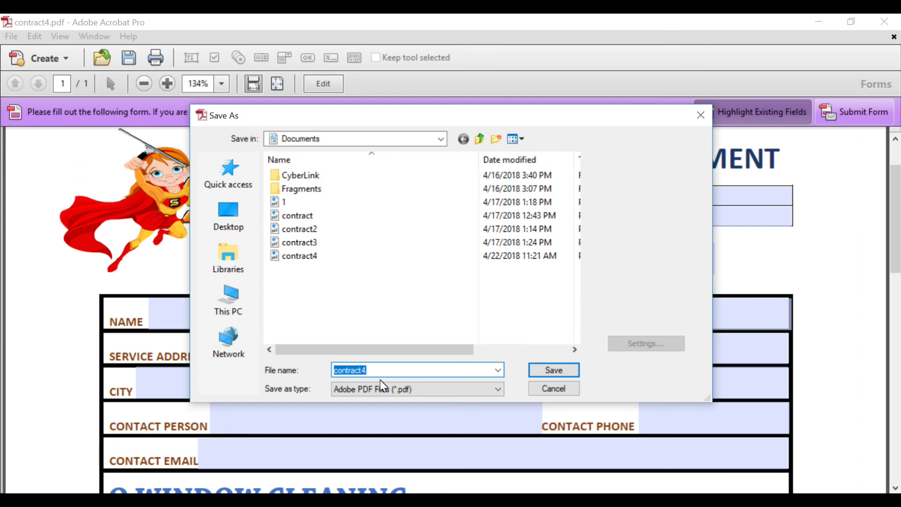
key("End")
key("BackSpace")
type("5")
left_click(531, 371)
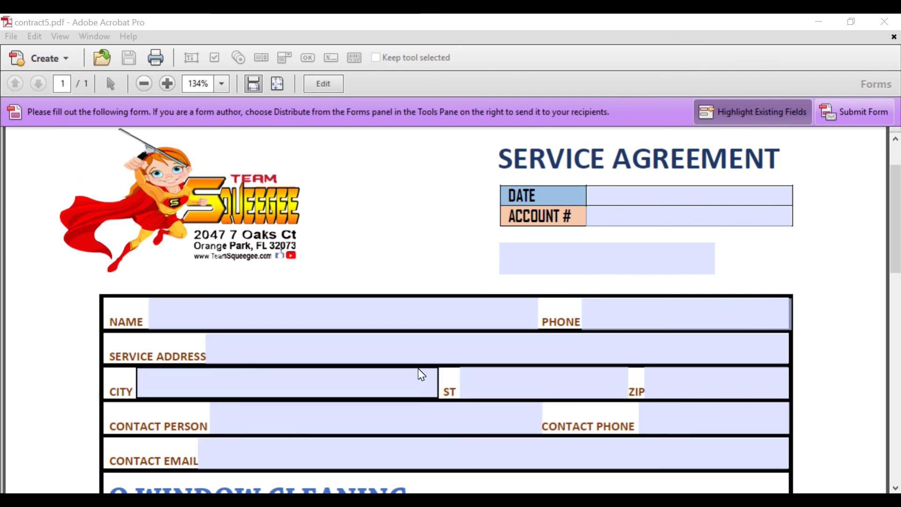
Return the form to editing mode, switch to Microsoft Word and review the original service agreement layout
left_click(324, 84)
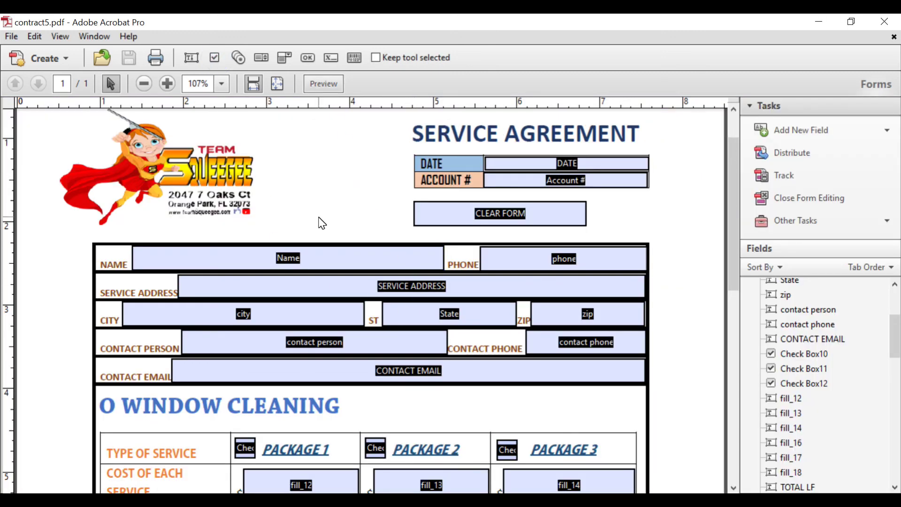
left_click(406, 490)
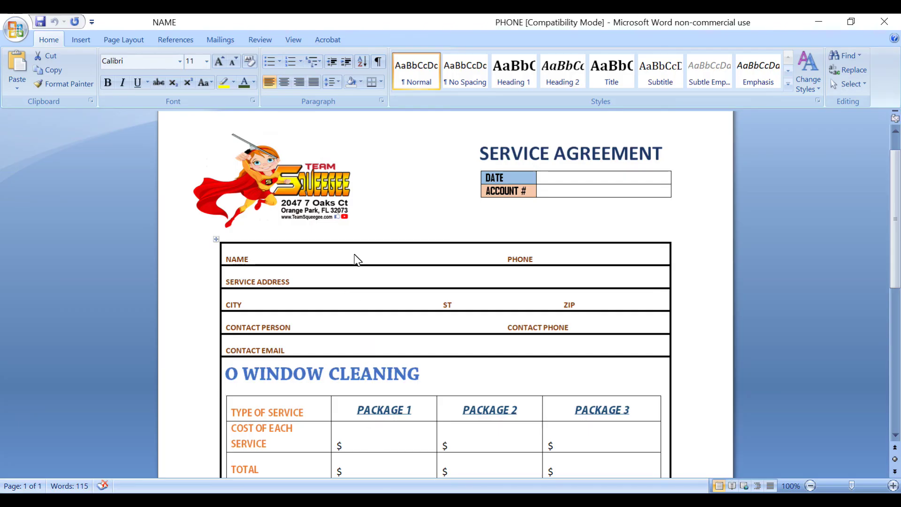
scroll(378, 305, "down", 5)
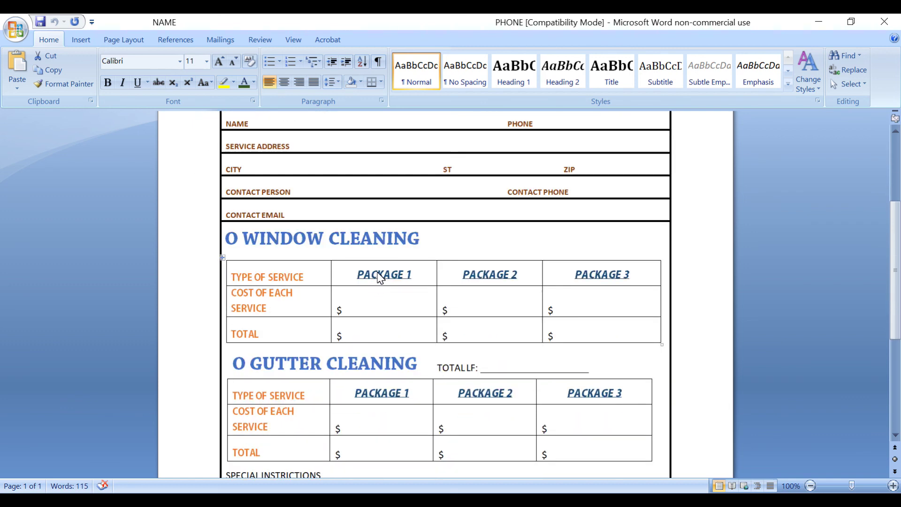
scroll(381, 277, "up", 5)
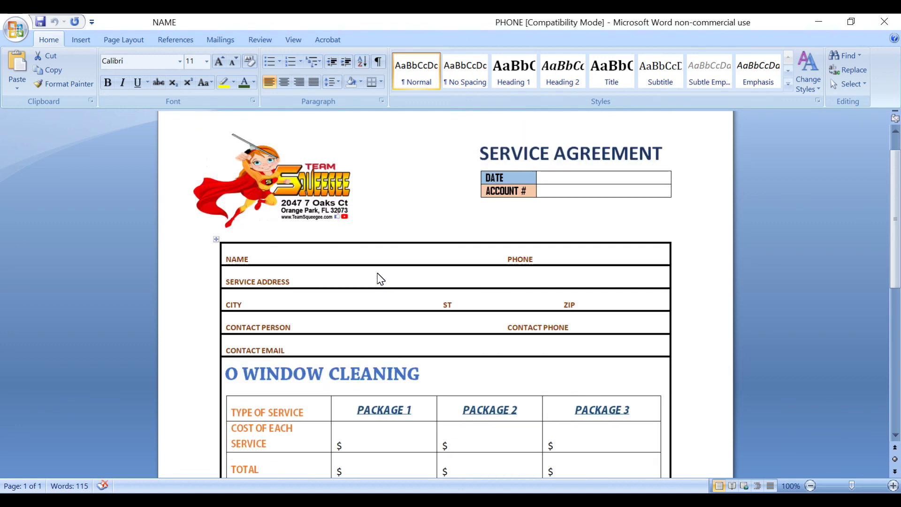
scroll(393, 308, "down", 9)
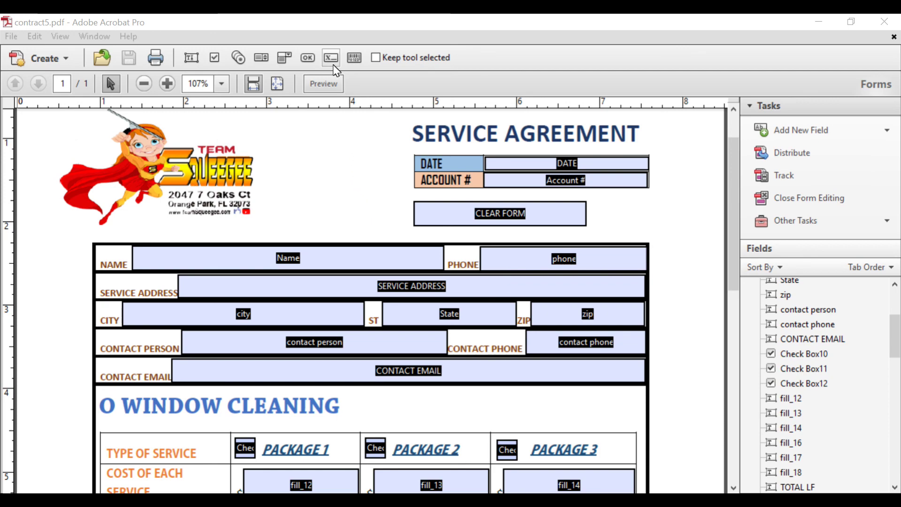
Switch back to Acrobat, preview contract5.pdf and examine its blank fields from the header through the cleaning package tables
left_click(334, 83)
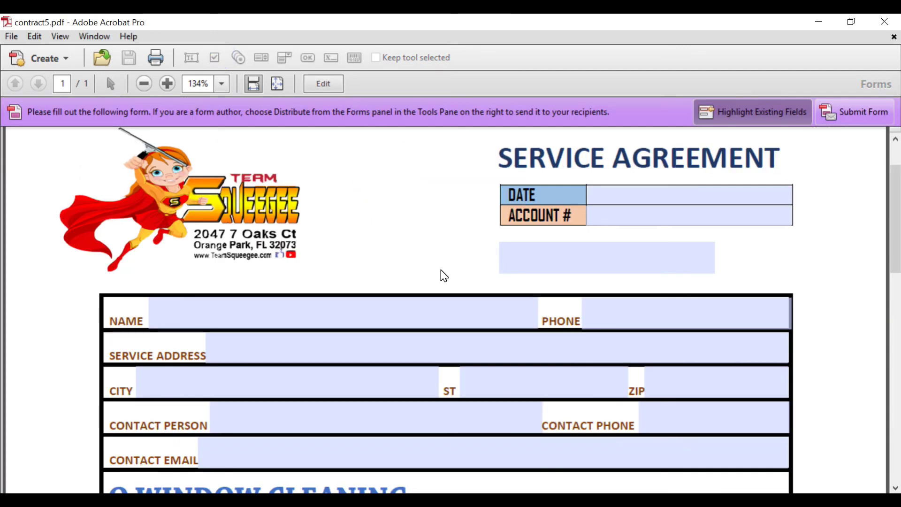
scroll(472, 349, "down", 3)
scroll(465, 334, "up", 5)
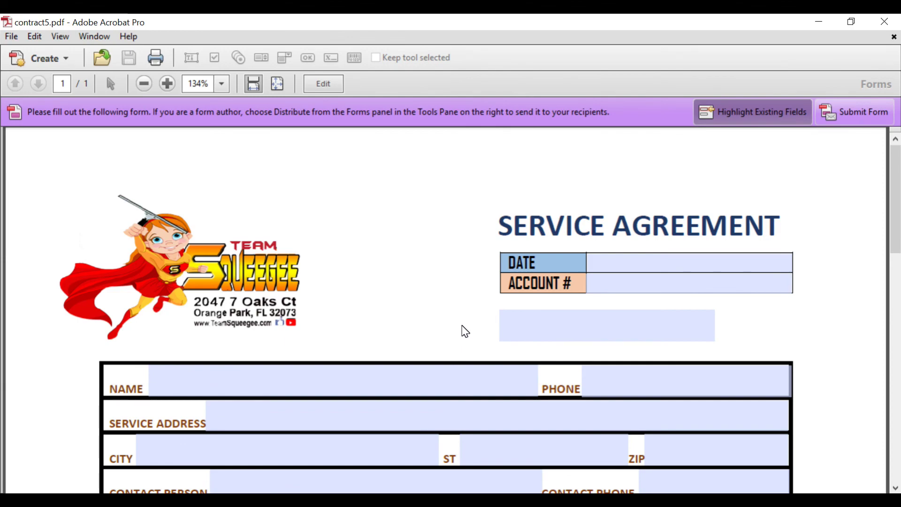
scroll(464, 335, "down", 10)
scroll(294, 268, "up", 10)
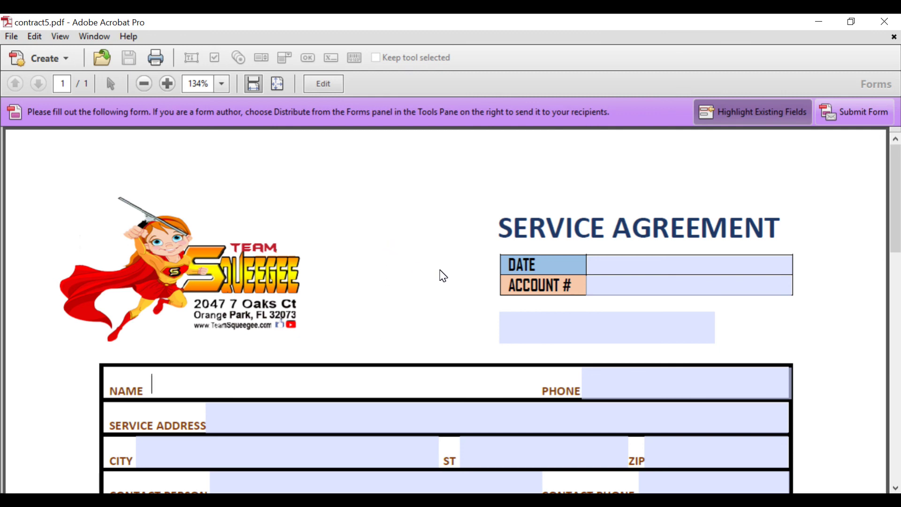
scroll(443, 276, "down", 5)
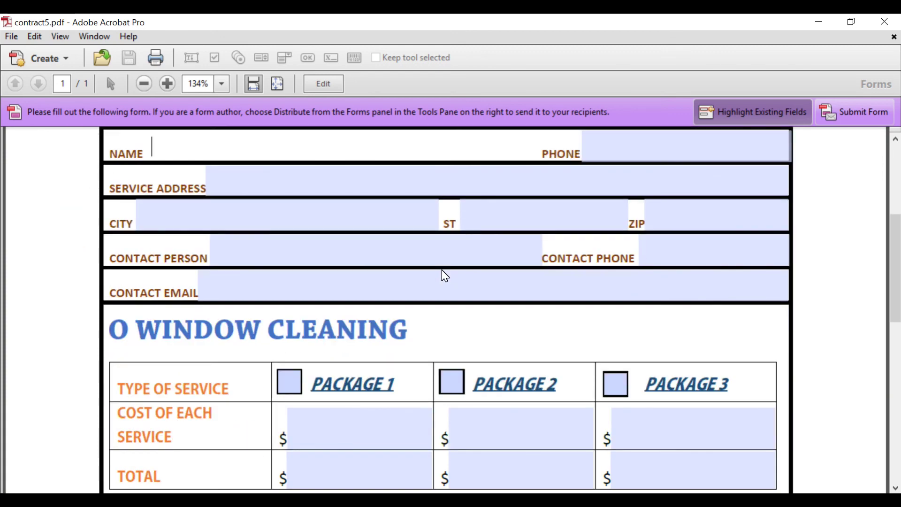
scroll(445, 276, "up", 5)
scroll(446, 276, "down", 1)
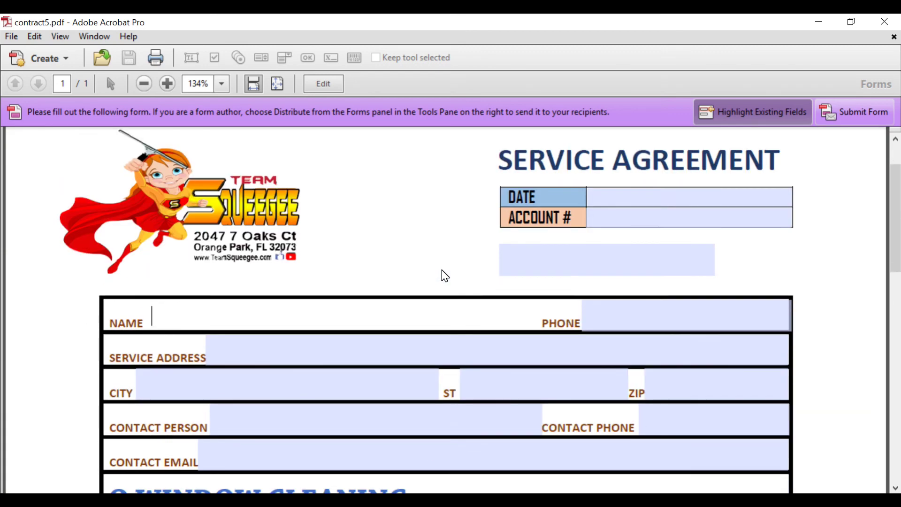
scroll(445, 276, "down", 4)
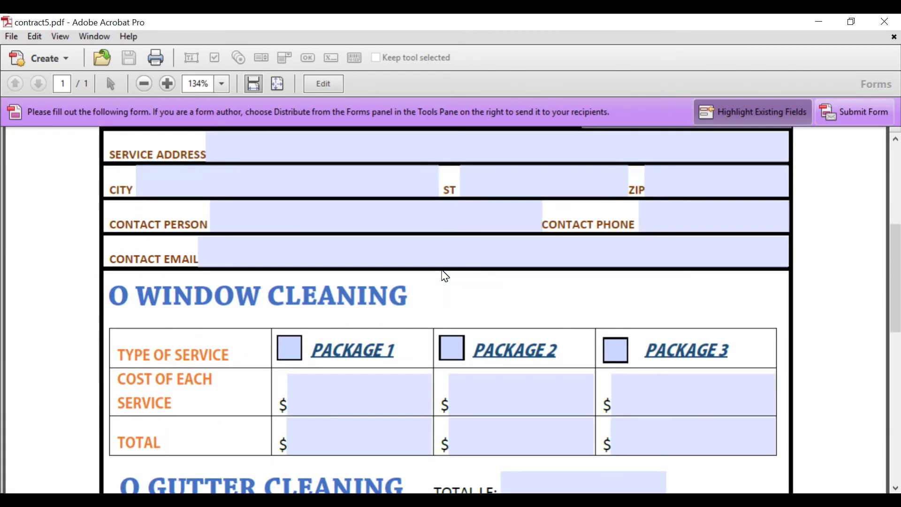
scroll(443, 279, "down", 2)
scroll(439, 306, "up", 8)
key("alt+f")
key("Escape")
key("Escape")
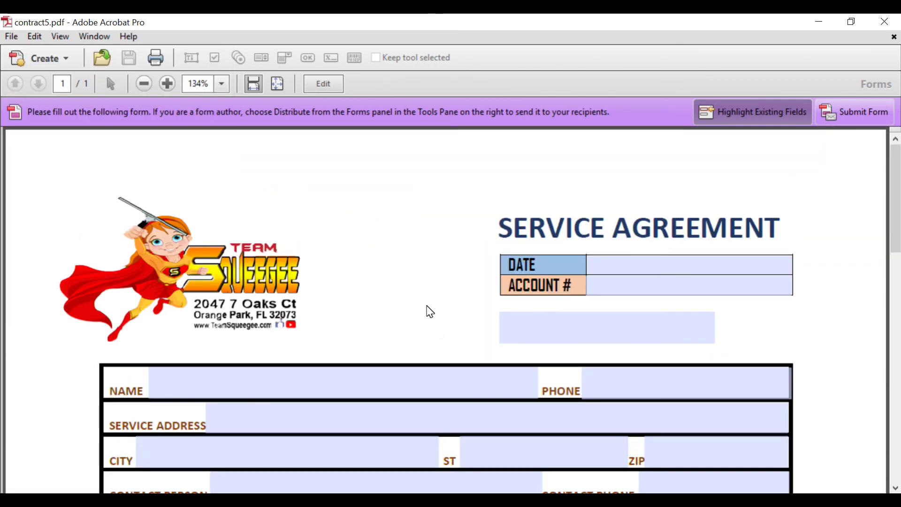
scroll(428, 312, "down", 1)
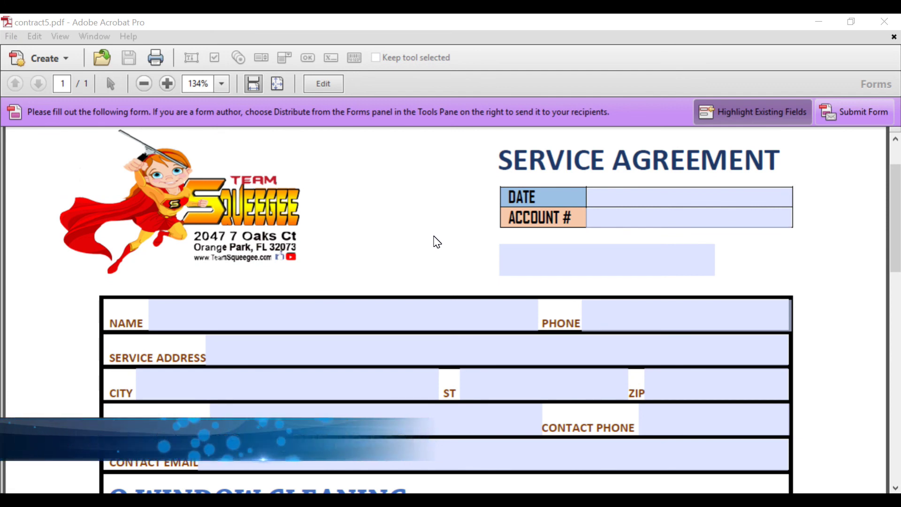
scroll(406, 325, "up", 1)
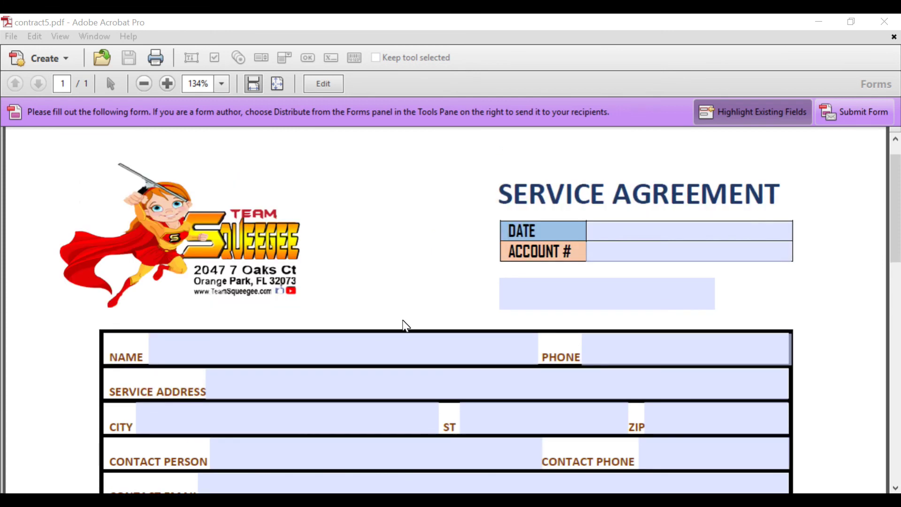
scroll(453, 259, "down", 1)
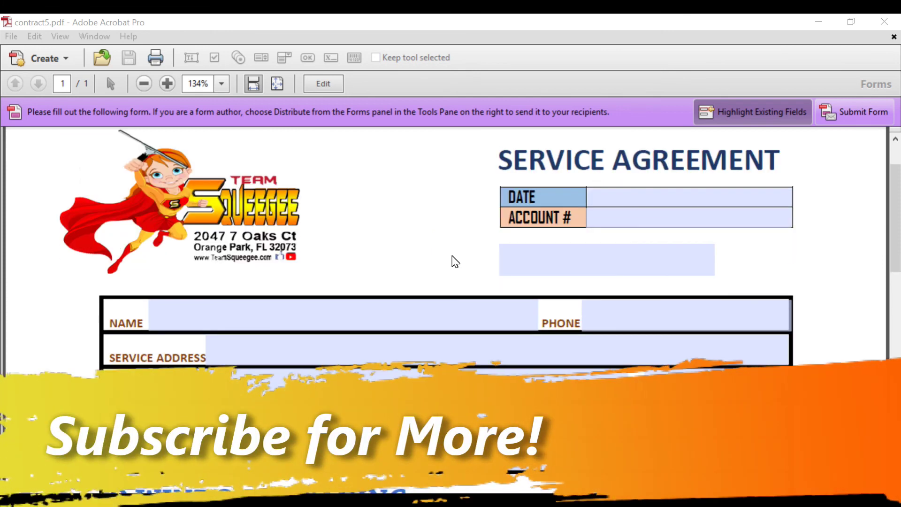